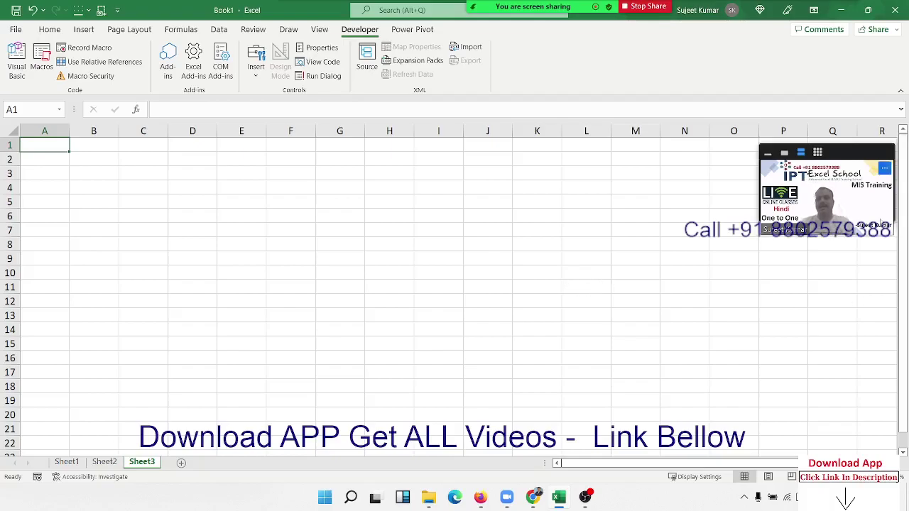
# - Open Book1's File backstage to show new-workbook templates and recent files
pyautogui.moveTo(858, 169); pyautogui.dragTo(863, 61)
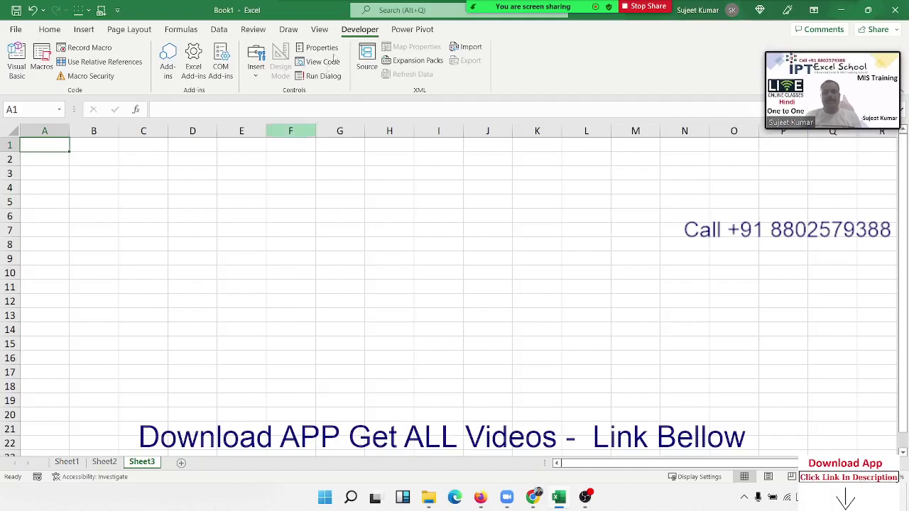
pyautogui.click(359, 34)
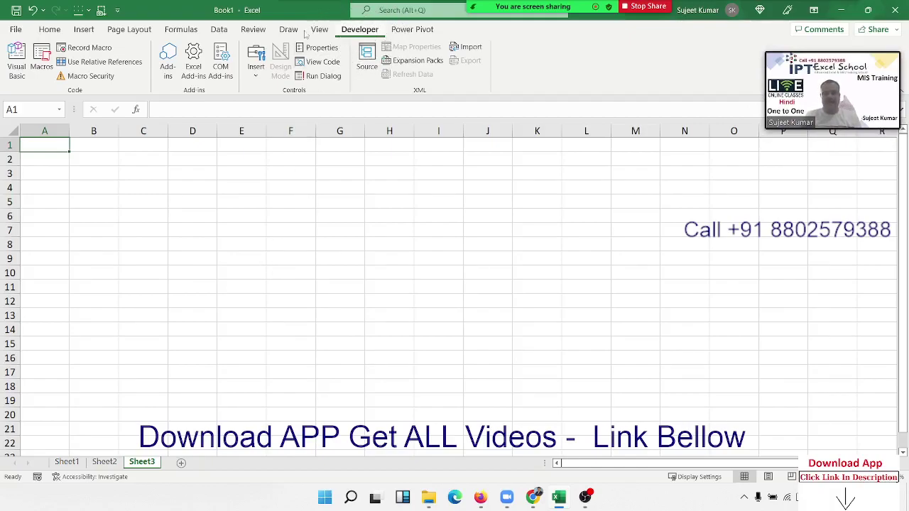
pyautogui.click(21, 33)
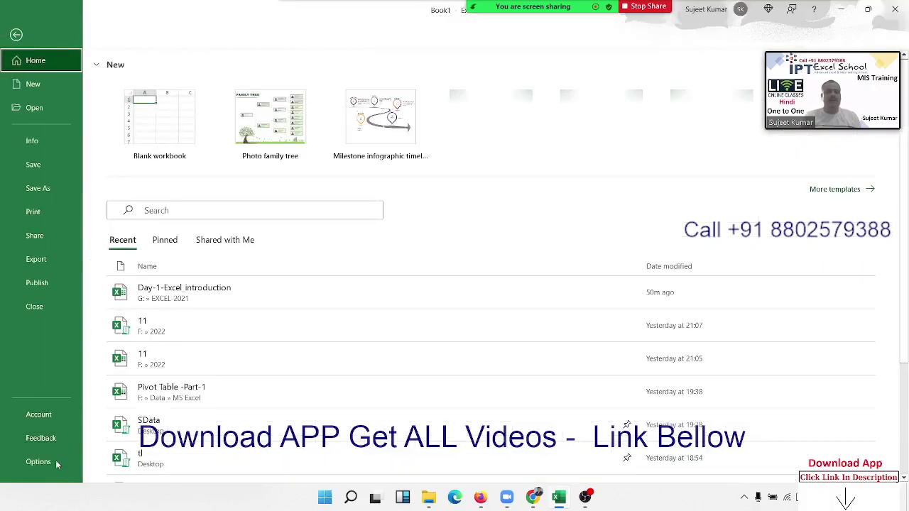
# - Bring up the Save As browse dialog, then cancel it without saving Book1
pyautogui.click(37, 172)
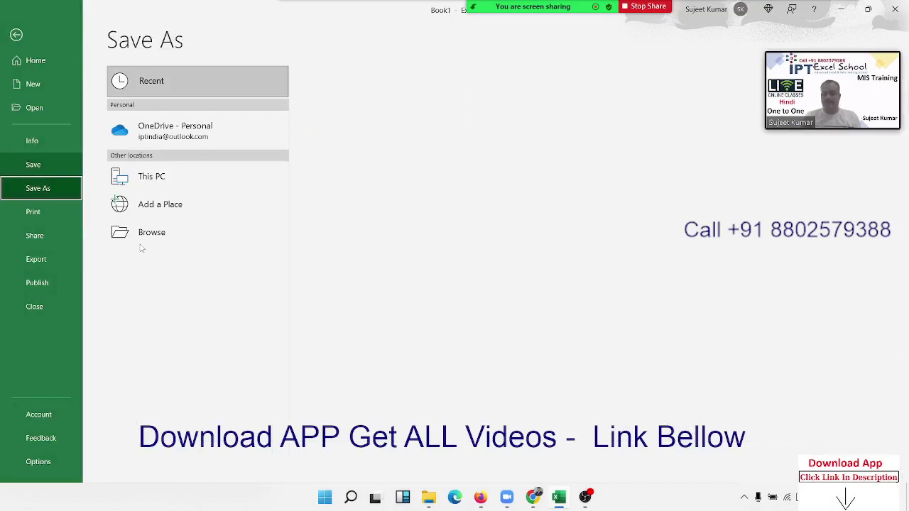
pyautogui.click(150, 237)
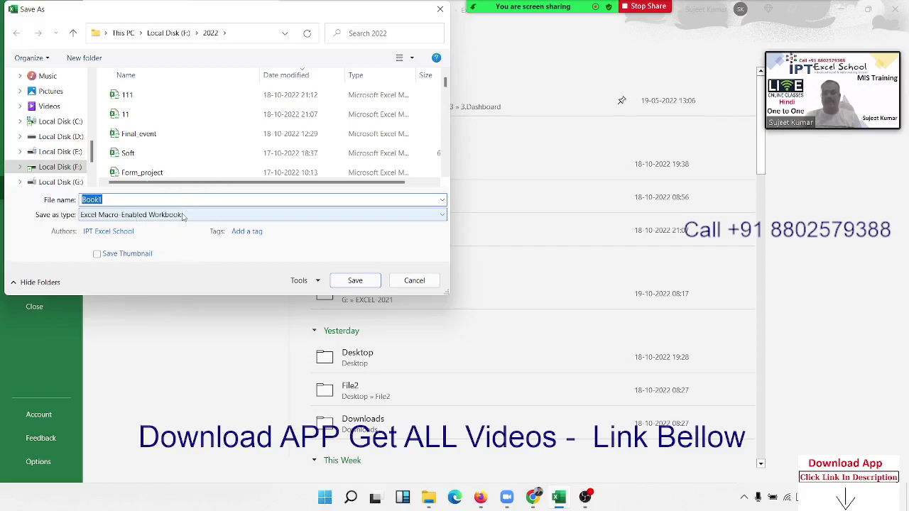
pyautogui.press('Escape')
pyautogui.press('Escape')
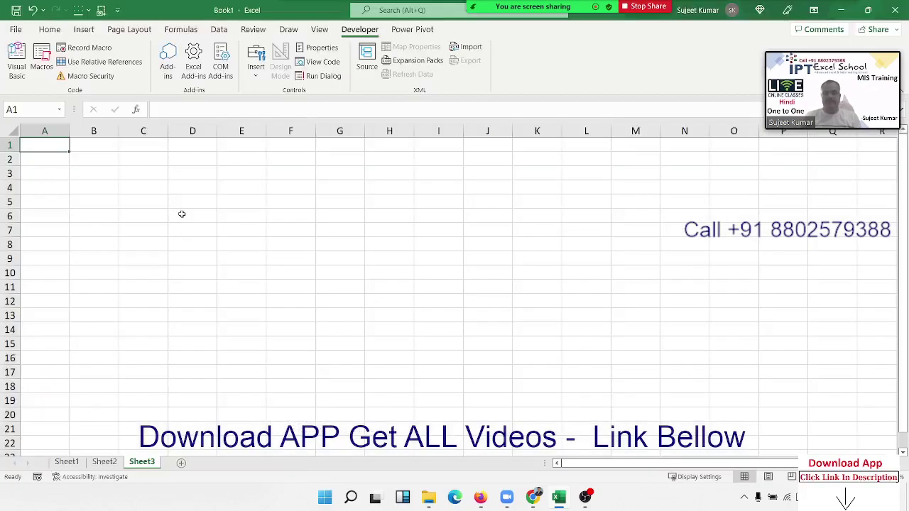
pyautogui.click(90, 76)
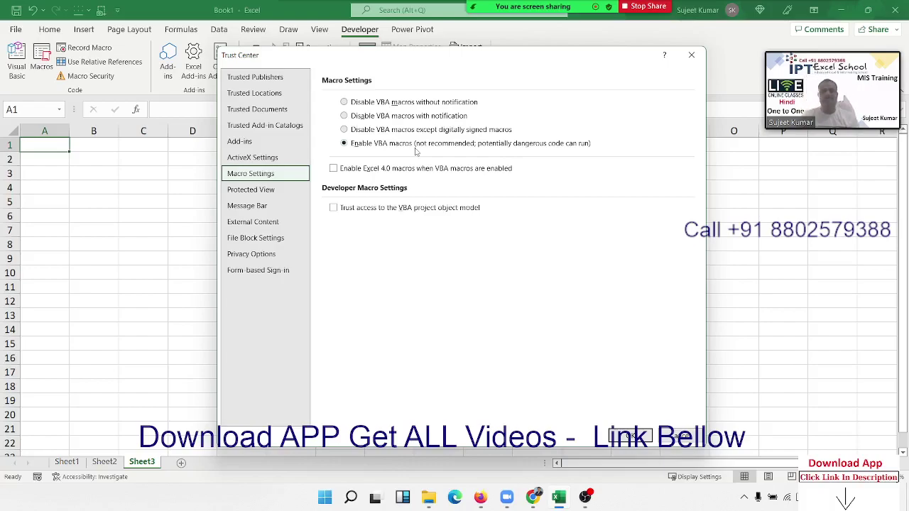
pyautogui.press('Return')
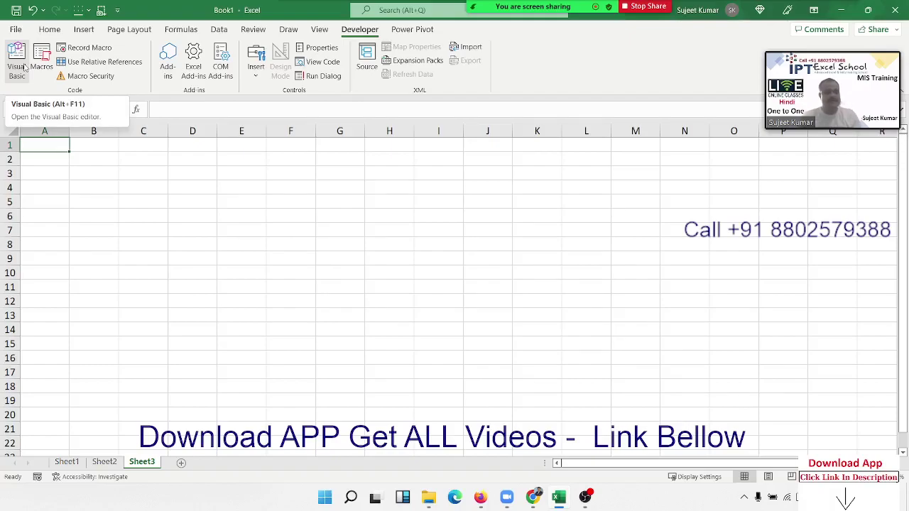
# - Launch the VBA editor from the Developer tab and insert a new Module1
pyautogui.click(25, 67)
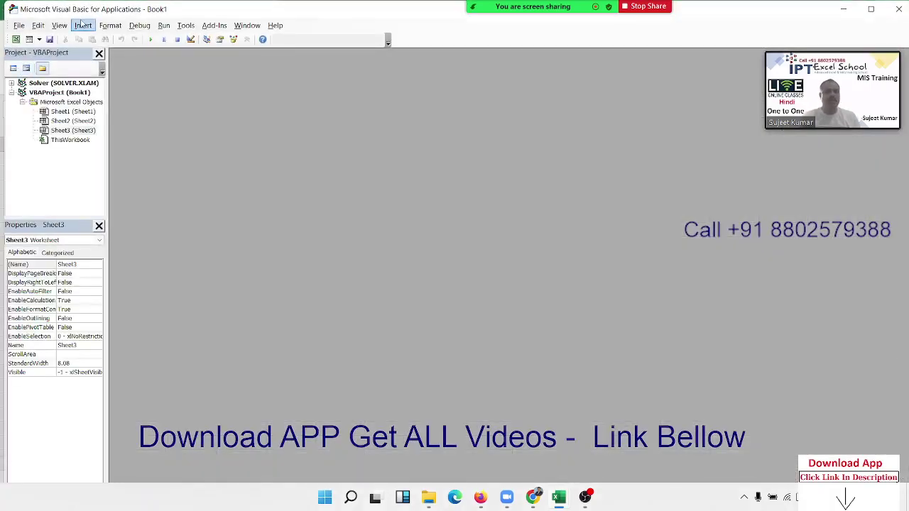
pyautogui.click(83, 26)
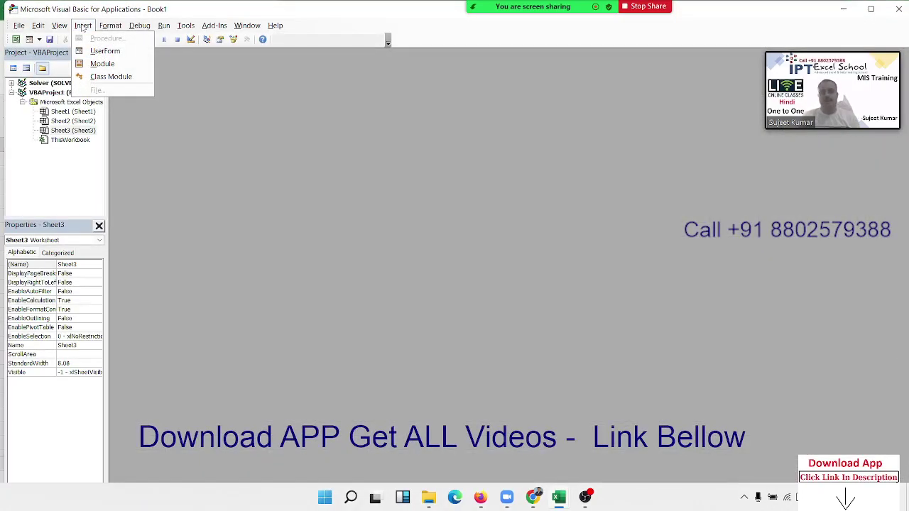
pyautogui.click(103, 63)
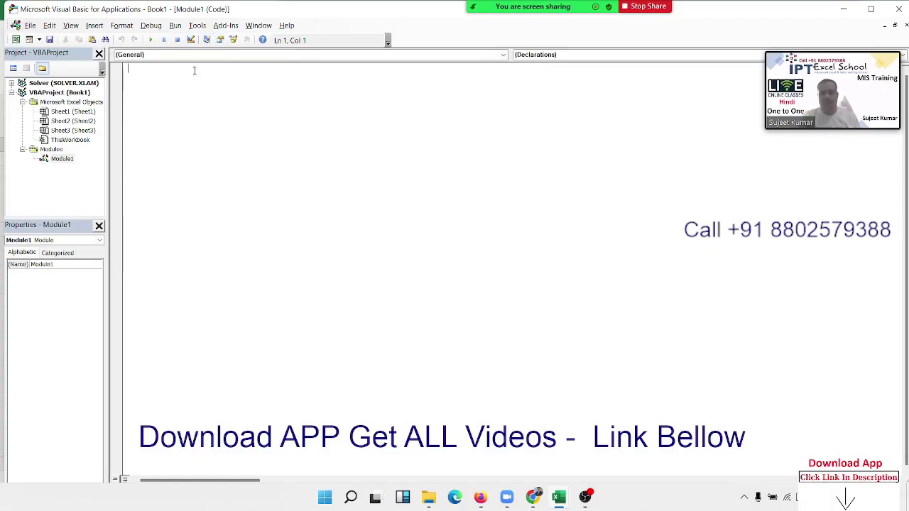
# - Declare the procedure Sub rr() in Module1
pyautogui.press('Return')
pyautogui.write('s')
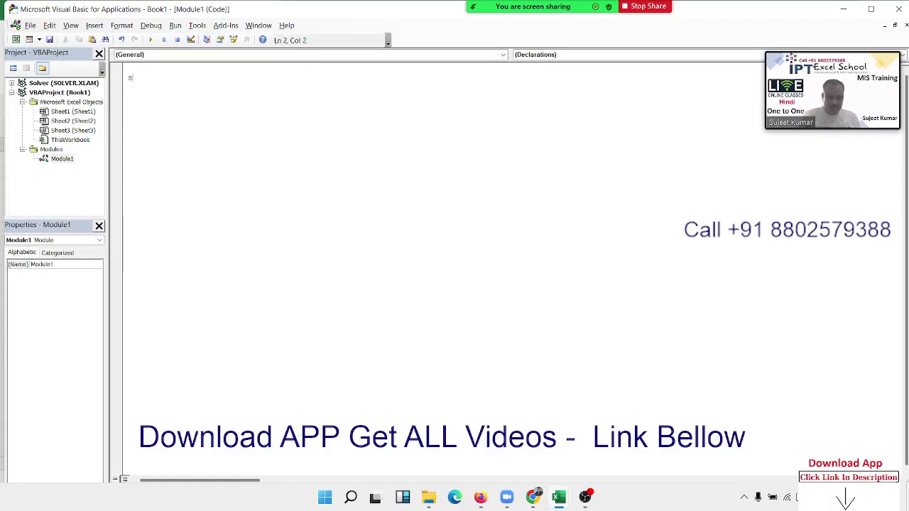
pyautogui.write('ub rr')
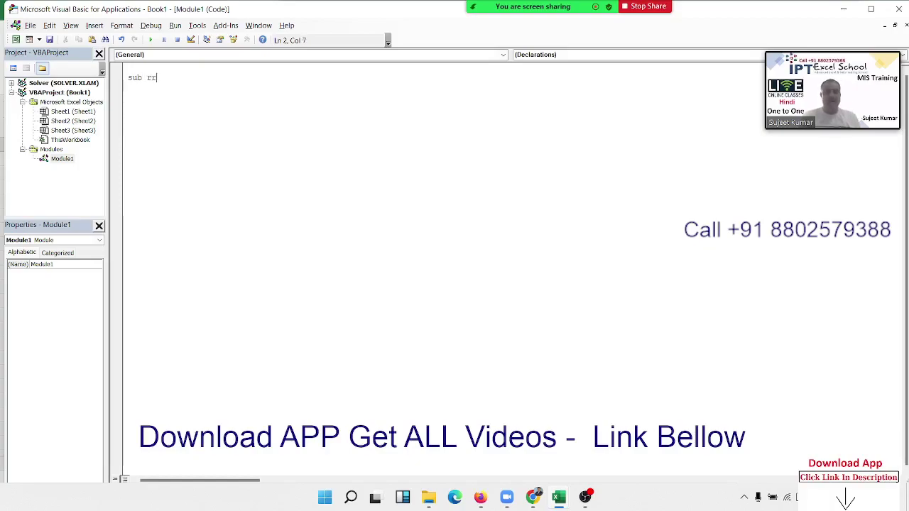
pyautogui.write('(')
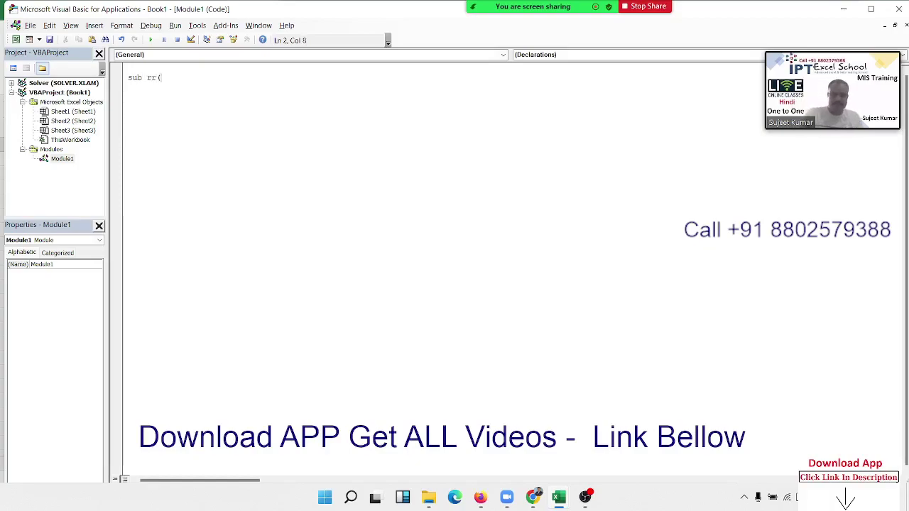
pyautogui.write(')')
pyautogui.press('Return')
pyautogui.press('Return')
pyautogui.press('Return')
pyautogui.press('Return')
pyautogui.press('Return')
pyautogui.press('Return')
pyautogui.press('Return')
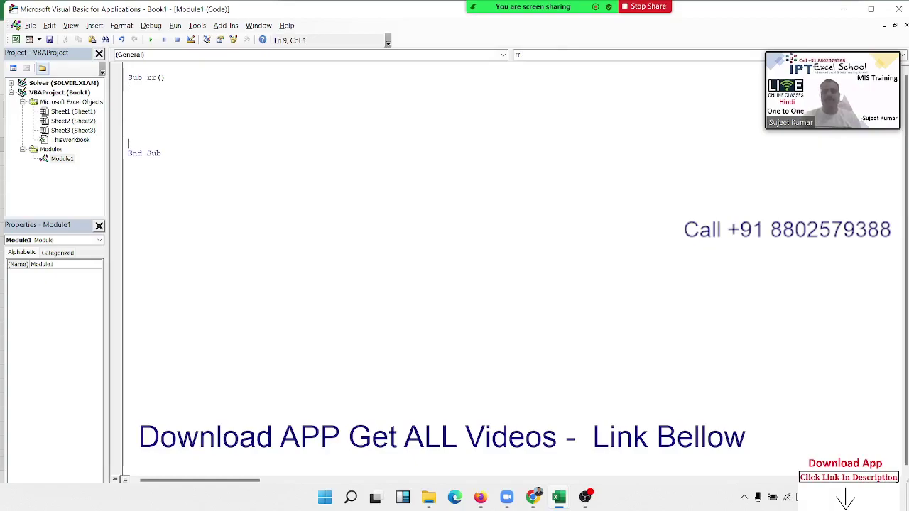
# - Check that rr appears in Excel's Macros list, then return to the editor
pyautogui.hotkey('alt', 'F11')
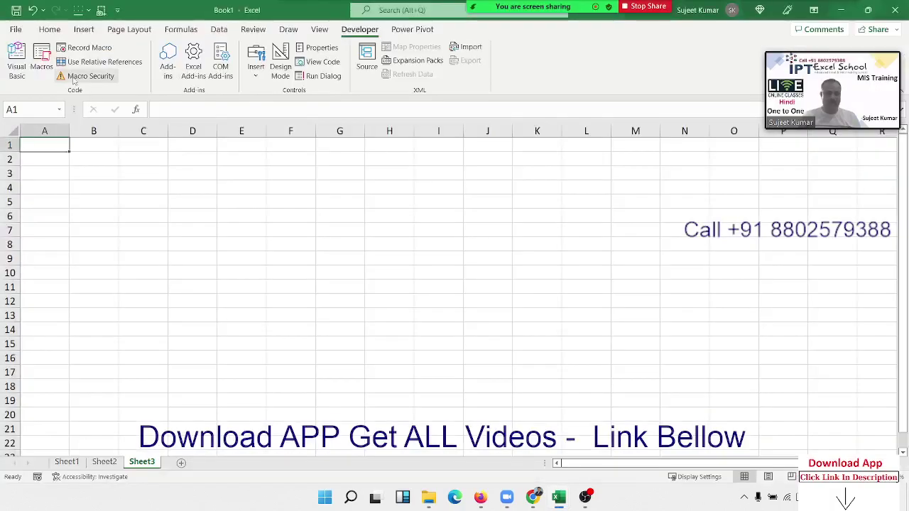
pyautogui.click(41, 57)
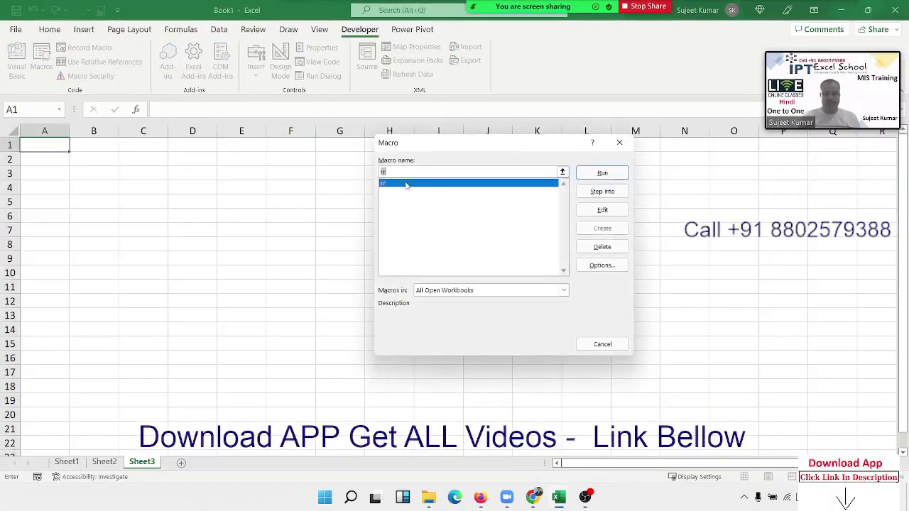
pyautogui.press('Return')
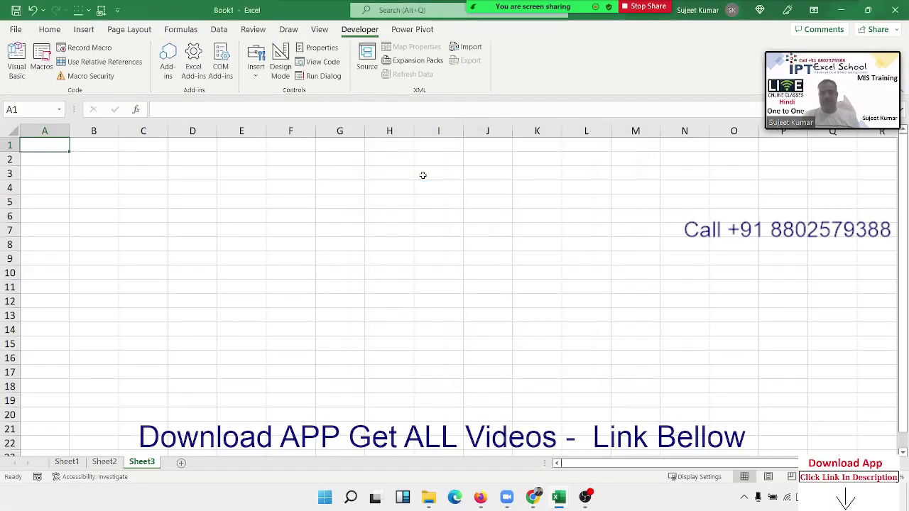
pyautogui.hotkey('alt', 'F11')
# - Type Application, Workbooks, Sheets and Range on separate lines inside Sub rr()
pyautogui.click(172, 105)
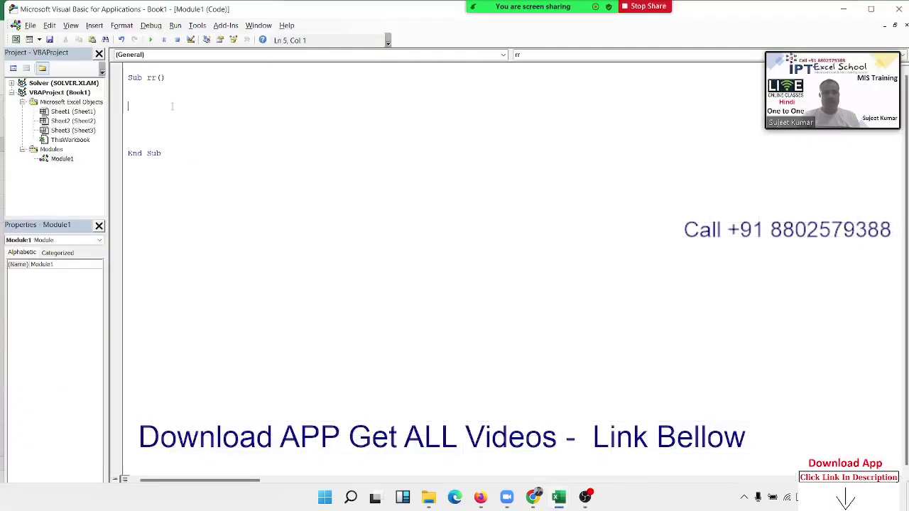
pyautogui.press('Up')
pyautogui.write('a')
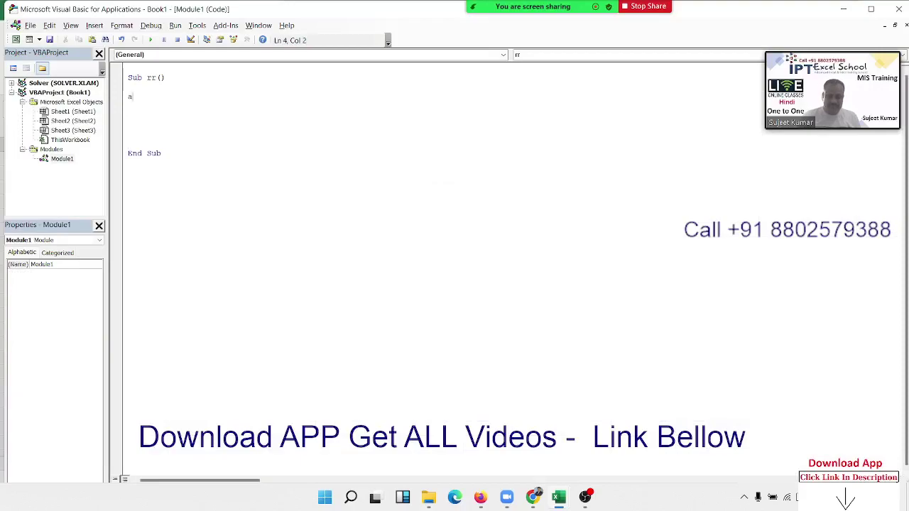
pyautogui.write('p')
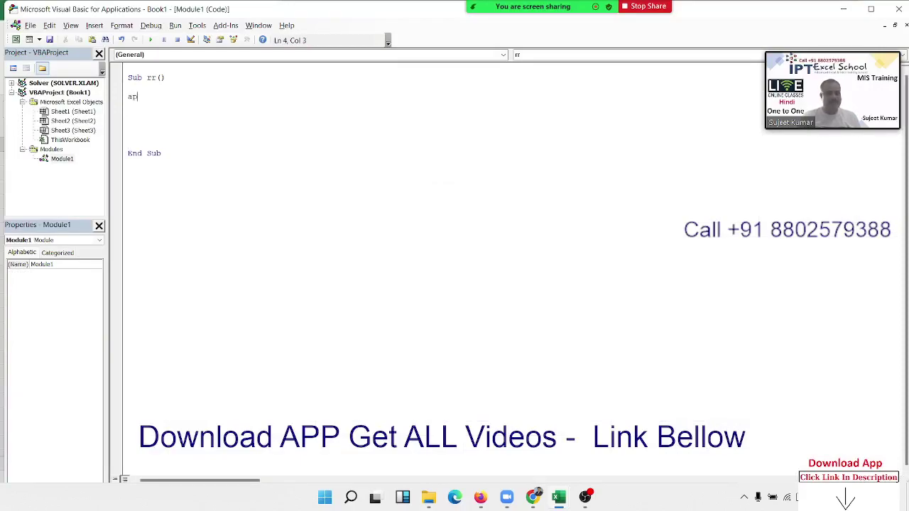
pyautogui.write('plica')
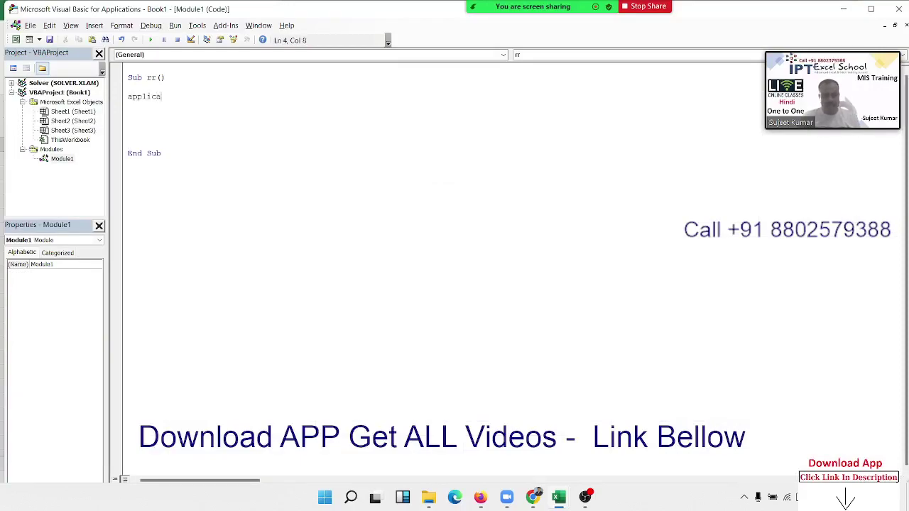
pyautogui.write('tion')
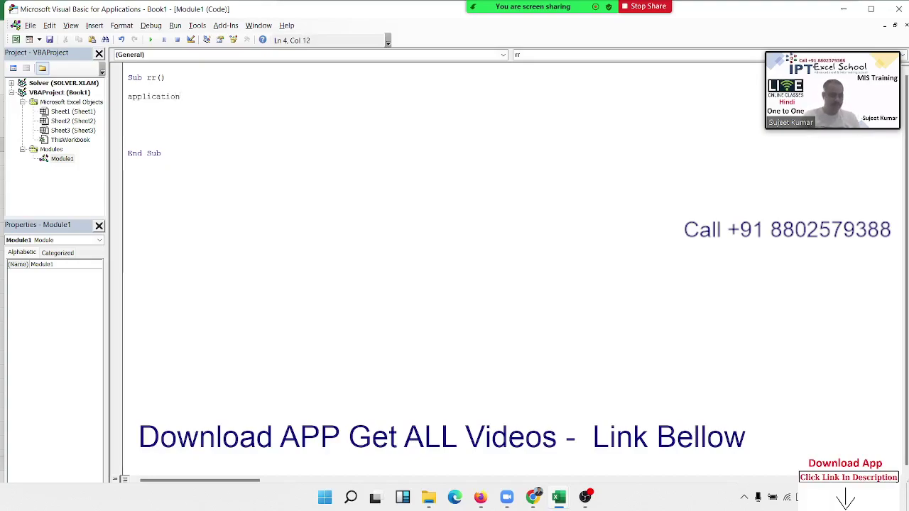
pyautogui.press('Return')
pyautogui.write('wo')
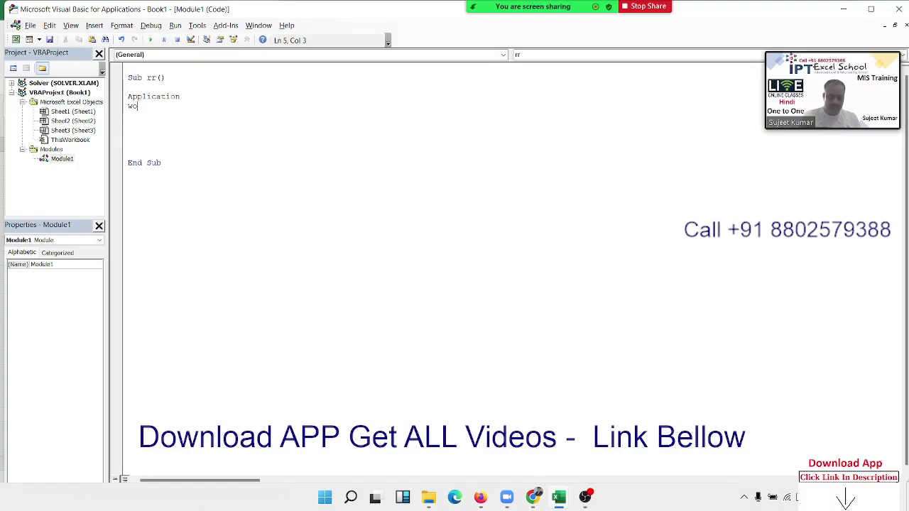
pyautogui.write('rkboo')
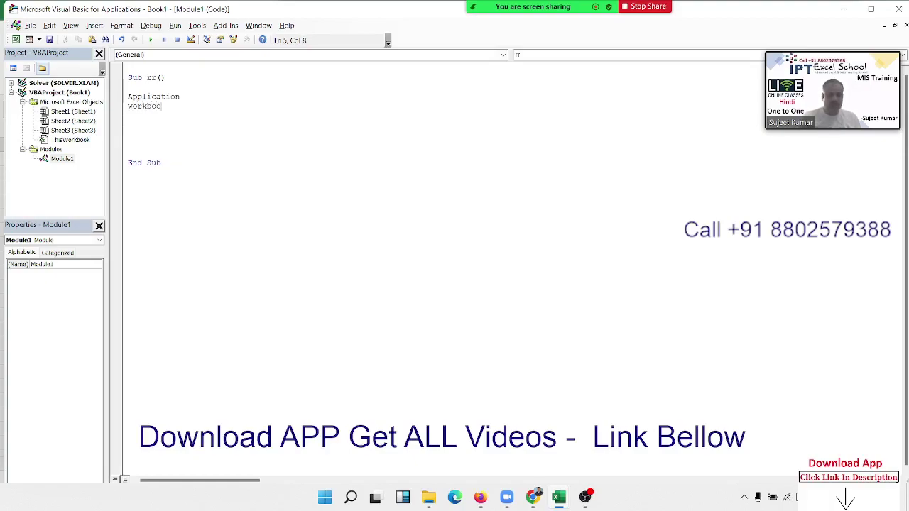
pyautogui.write('ks')
pyautogui.press('Return')
pyautogui.write('sheet')
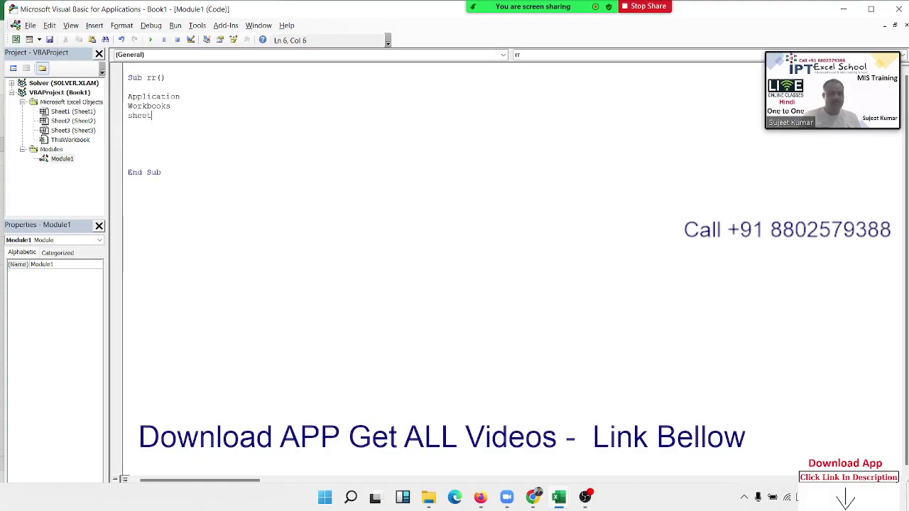
pyautogui.write('s')
pyautogui.press('Return')
pyautogui.write('range')
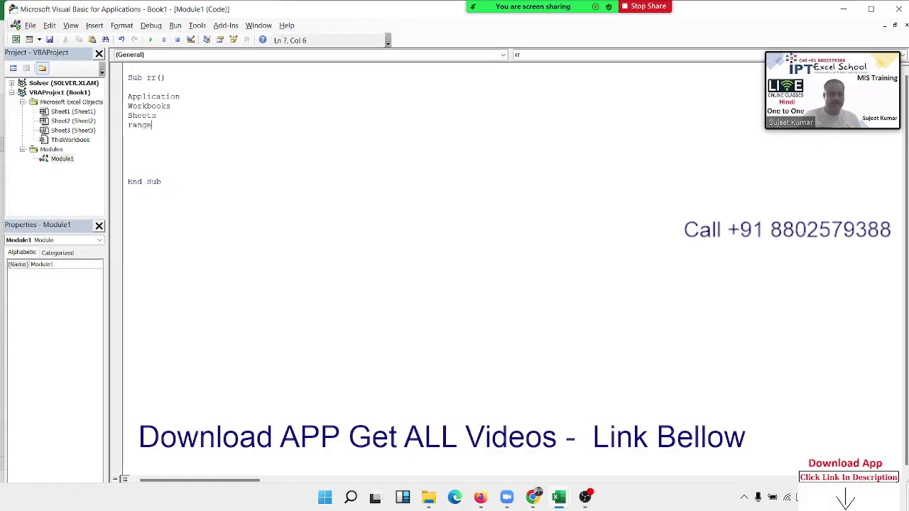
pyautogui.press('Return')
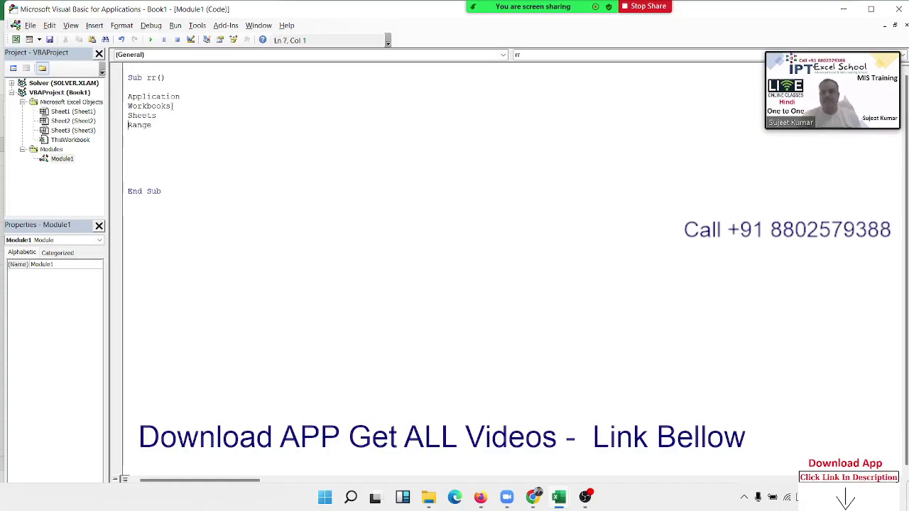
pyautogui.moveTo(128, 95); pyautogui.dragTo(128, 125)
pyautogui.hotkey('shift', 'Down')
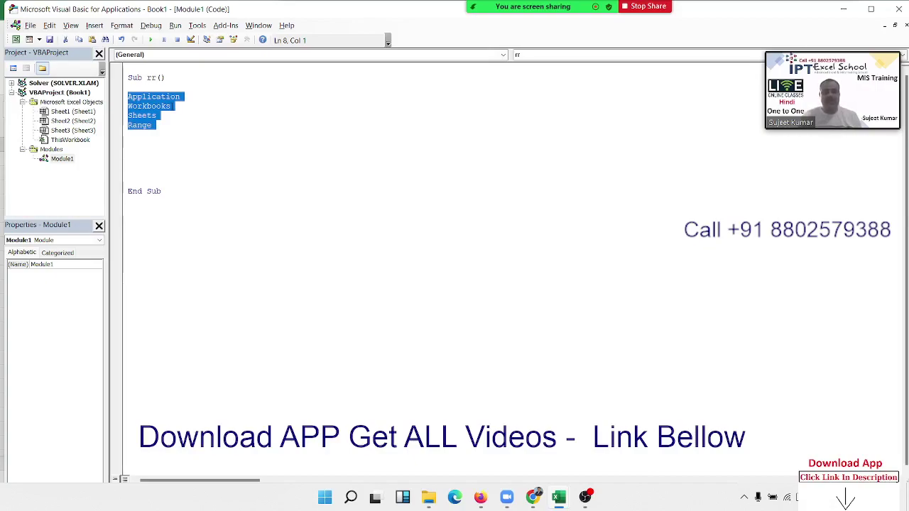
pyautogui.click(128, 134)
pyautogui.click(127, 95)
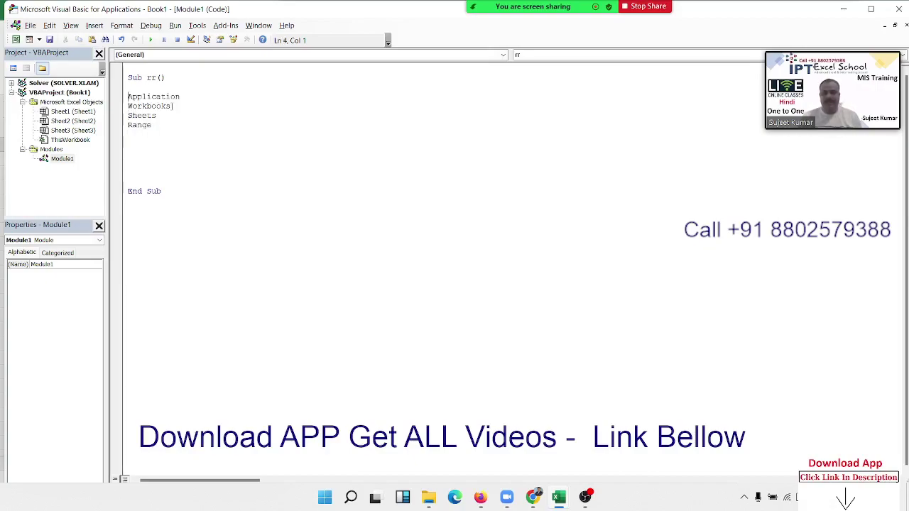
pyautogui.hotkey('shift', 'Down')
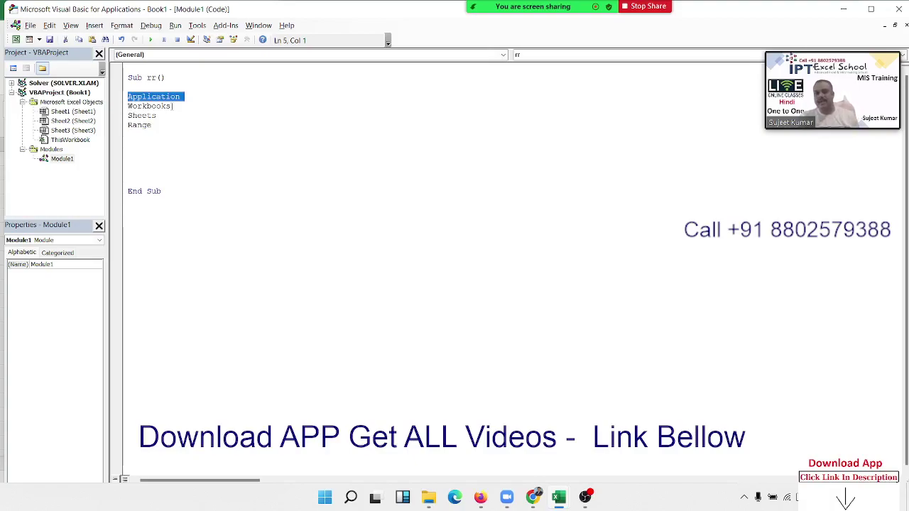
pyautogui.click(128, 105)
pyautogui.hotkey('shift', 'Down')
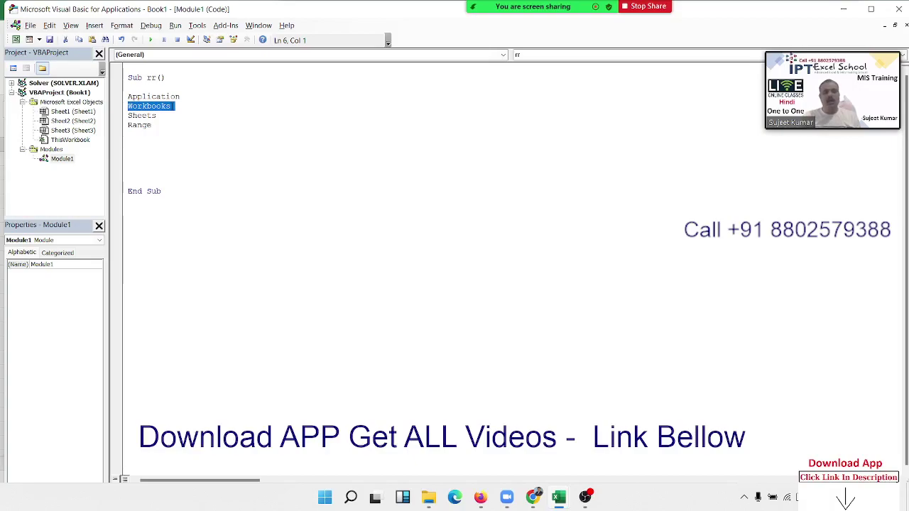
pyautogui.press('Down')
pyautogui.press('Down')
pyautogui.press('Down')
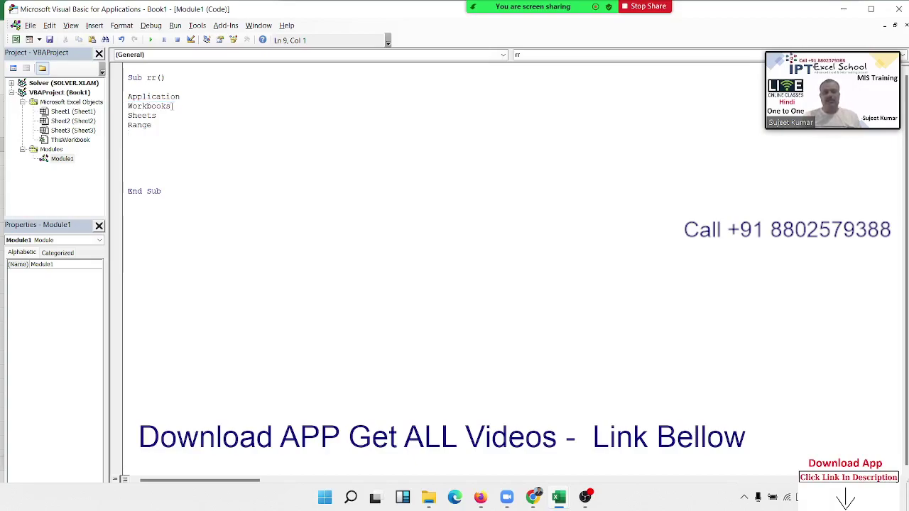
pyautogui.moveTo(871, 9)
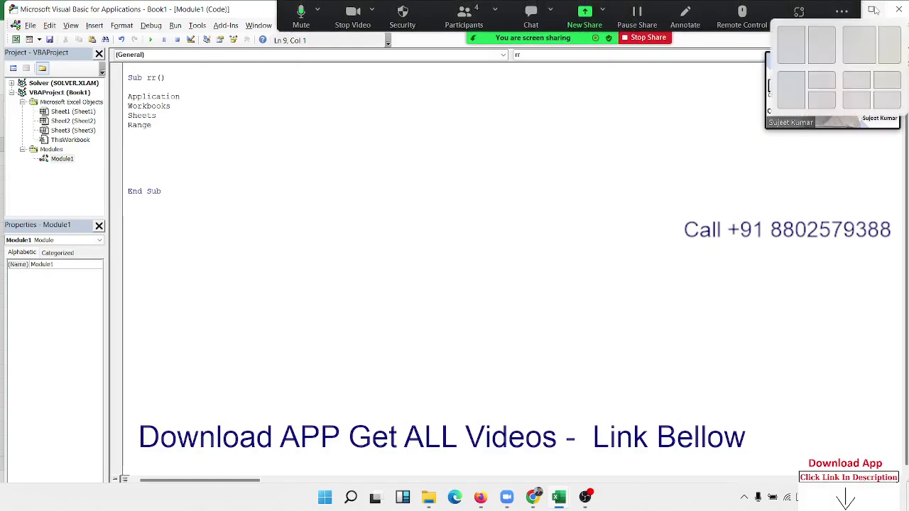
# - Snap the VBA editor to the left half with the Book1 workbook on the right
pyautogui.click(791, 44)
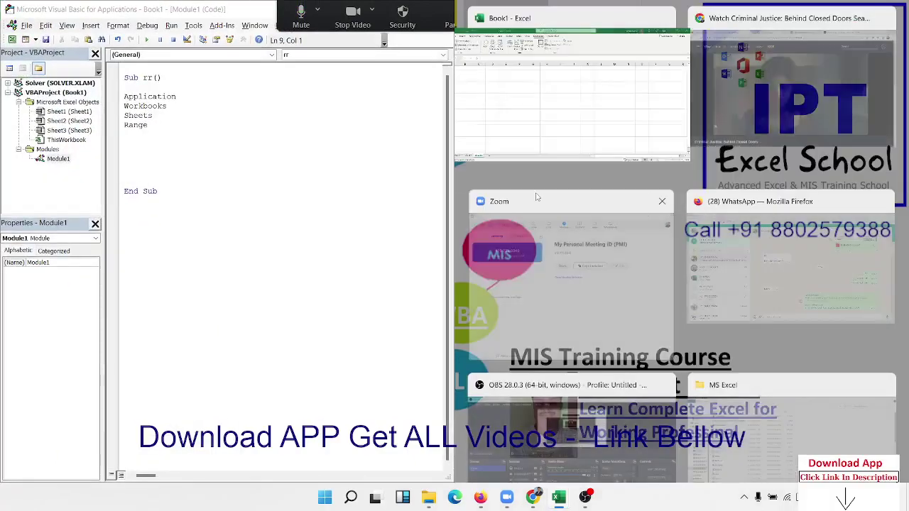
pyautogui.click(498, 153)
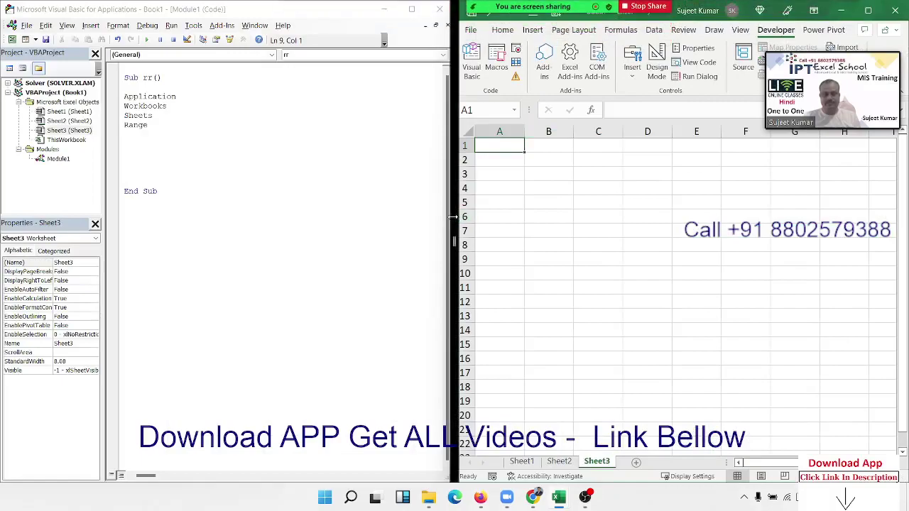
pyautogui.moveTo(452, 216); pyautogui.dragTo(457, 217)
pyautogui.click(141, 146)
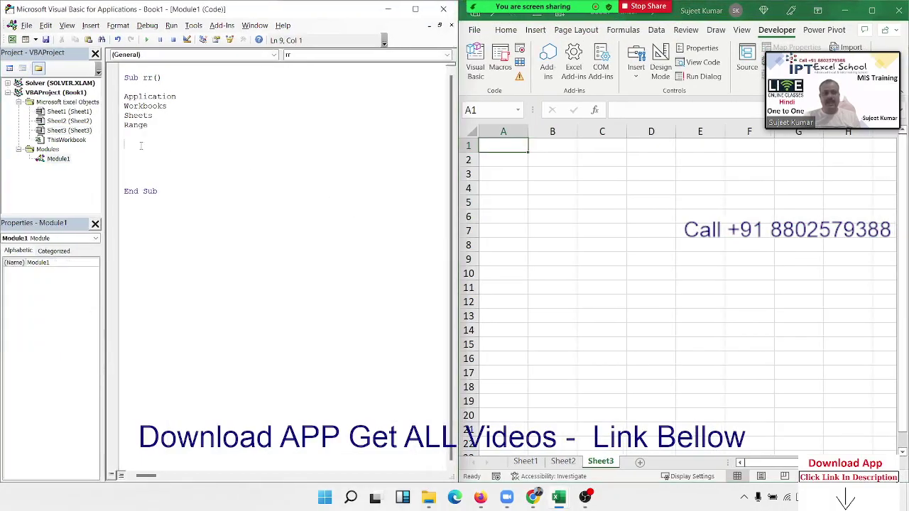
# - Add a Workbooks.Add line to Sub rr using IntelliSense completion
pyautogui.press('Return')
pyautogui.write('wor')
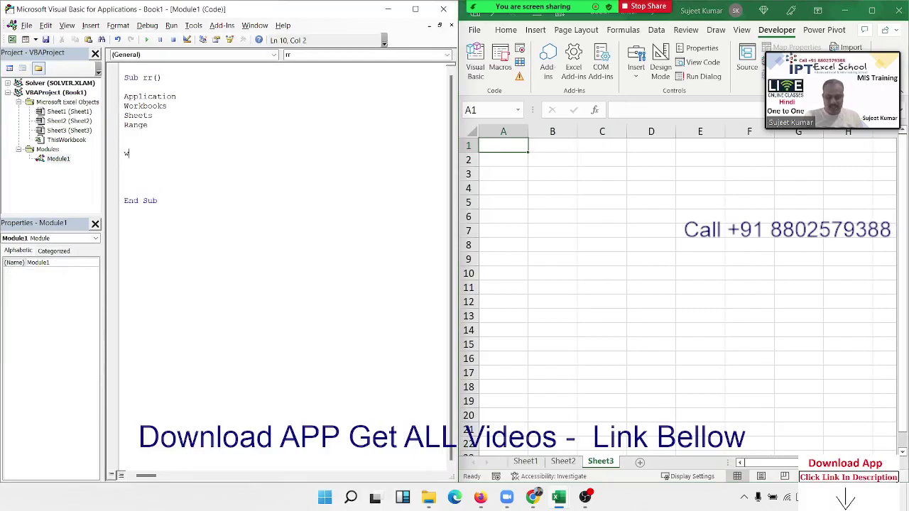
pyautogui.write('kboo')
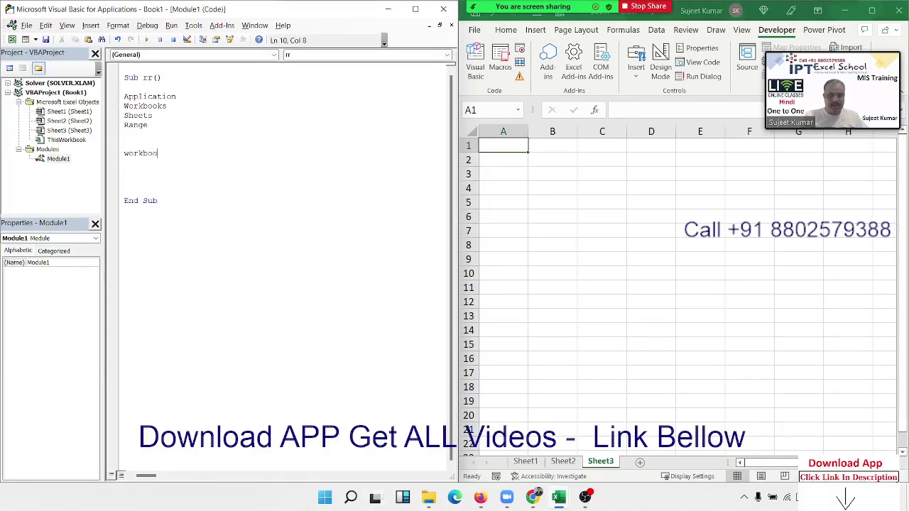
pyautogui.write('ks.ad')
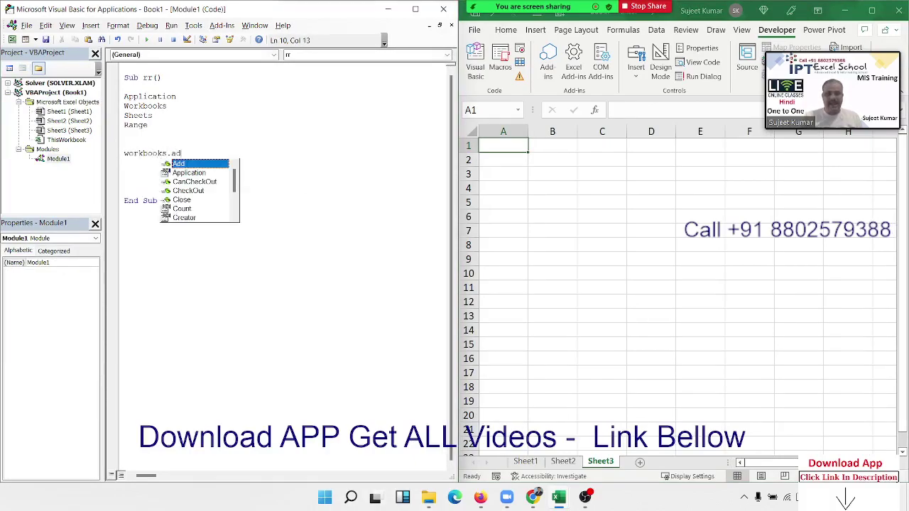
pyautogui.press('Return')
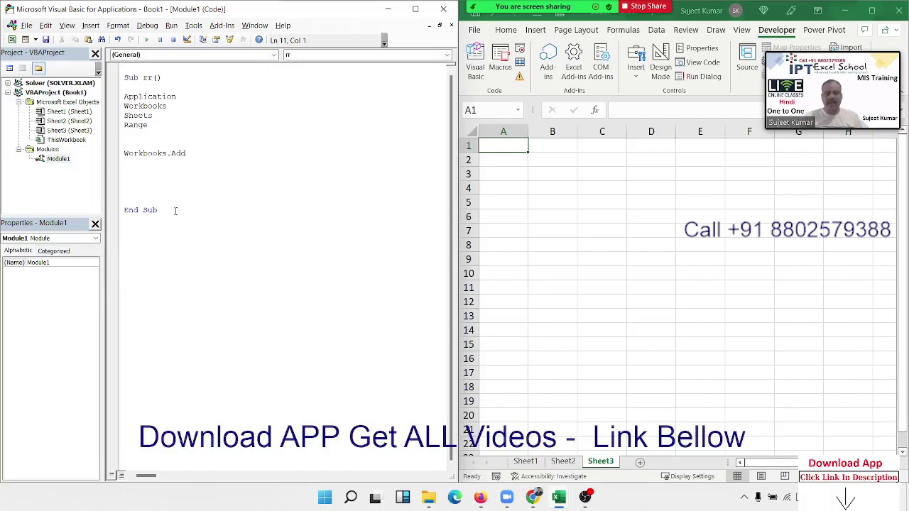
pyautogui.press('Return')
# - Create Sub r_r() below Sub rr and paste a copy of the Workbooks.Add line into it
pyautogui.write('su')
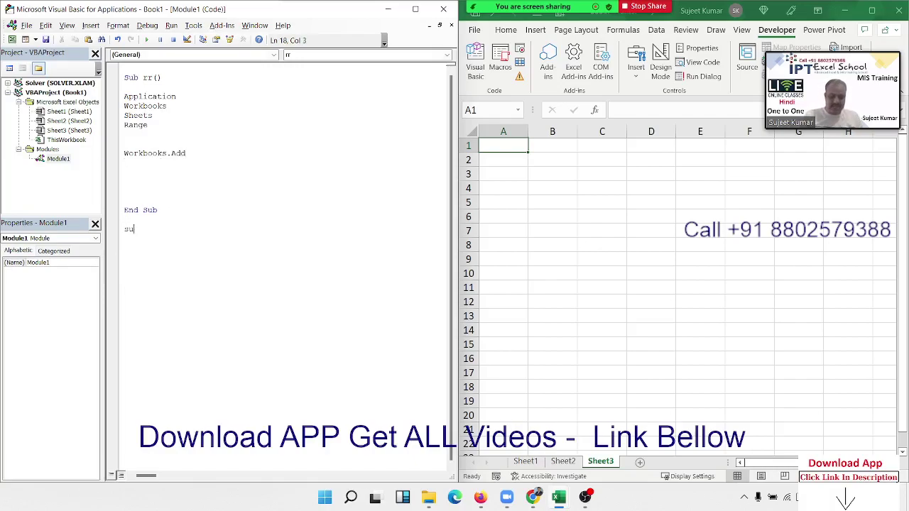
pyautogui.write('b rr')
pyautogui.write('r_r')
pyautogui.write('(')
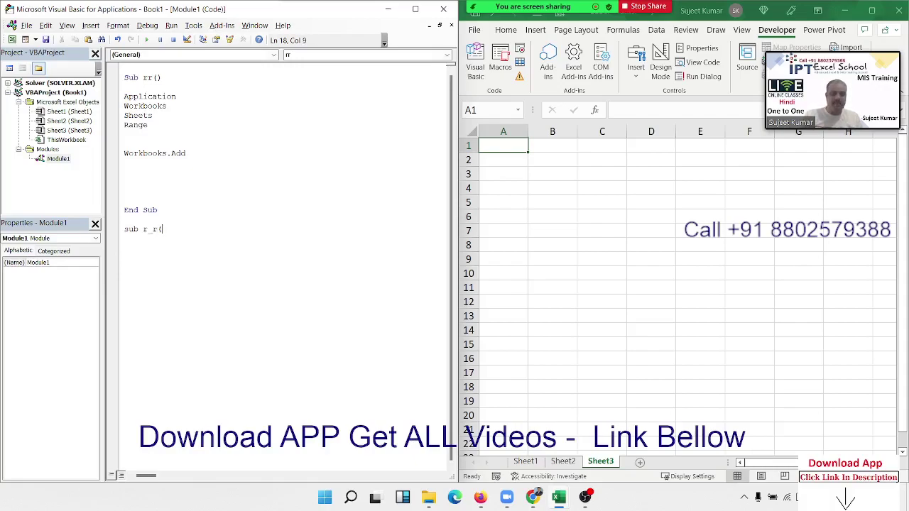
pyautogui.write(')')
pyautogui.press('Return')
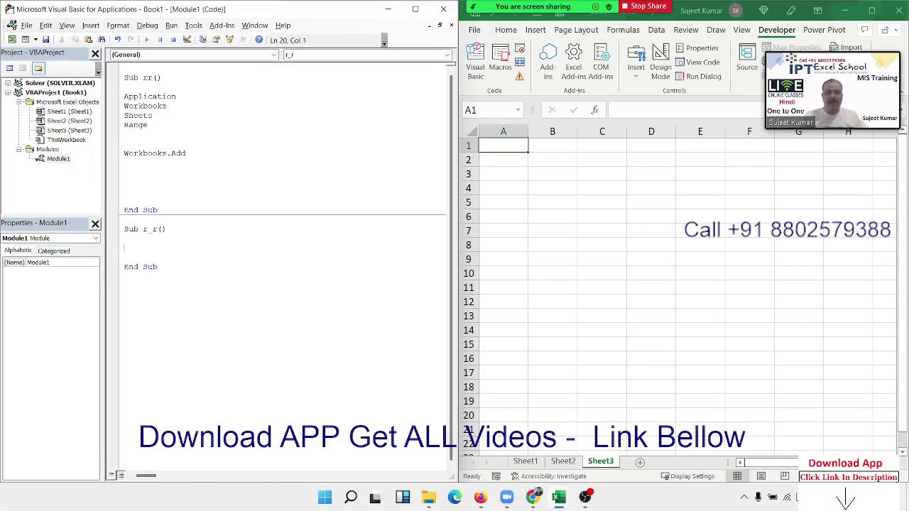
pyautogui.click(124, 134)
pyautogui.click(124, 152)
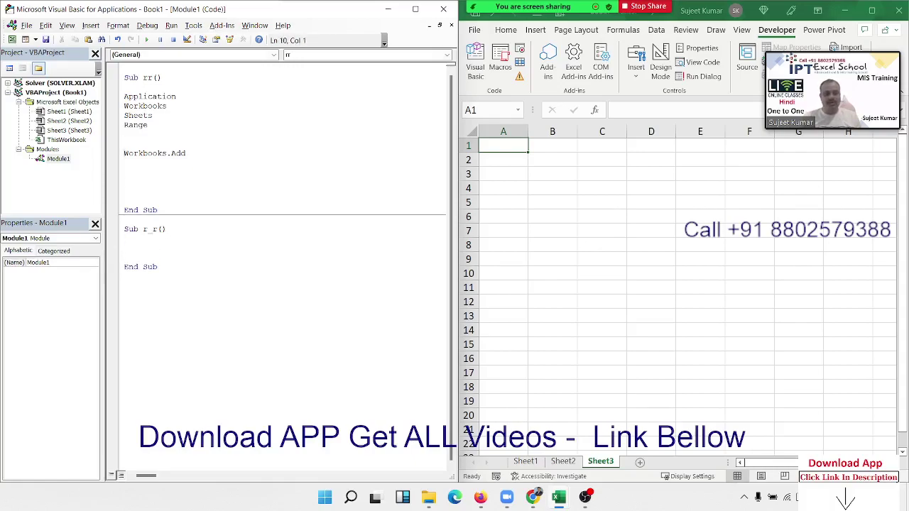
pyautogui.hotkey('shift', 'Down')
pyautogui.hotkey('ctrl', 'c')
pyautogui.press('Down')
pyautogui.press('Down')
pyautogui.press('Down')
pyautogui.hotkey('ctrl', 'v')
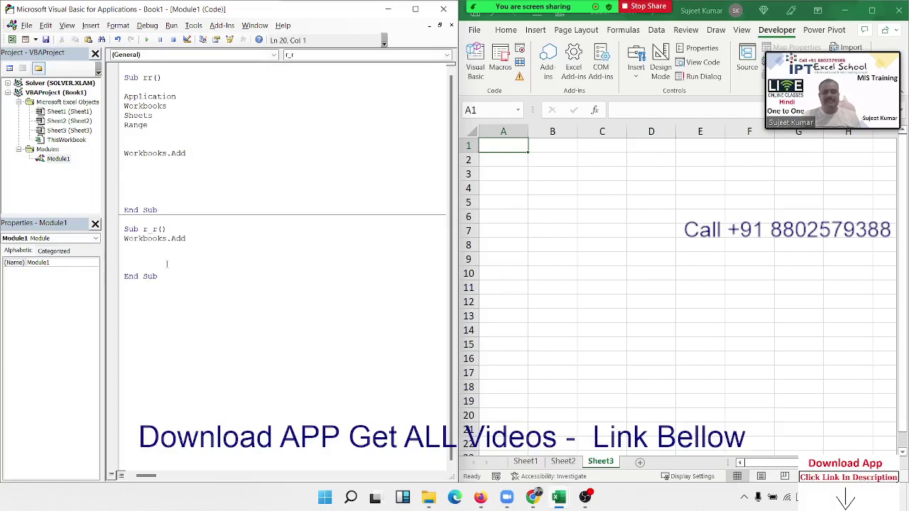
pyautogui.click(583, 260)
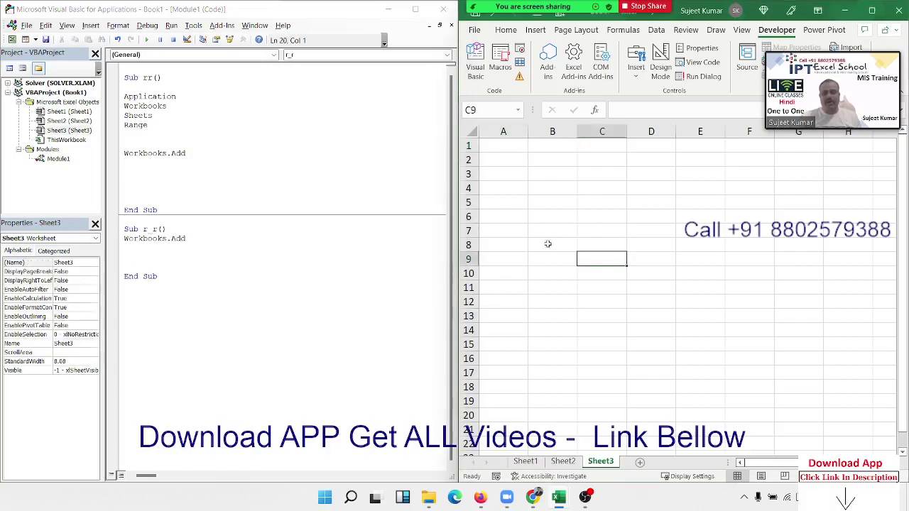
# - Run the r_r macro to create Book3, then close that new workbook
pyautogui.click(500, 62)
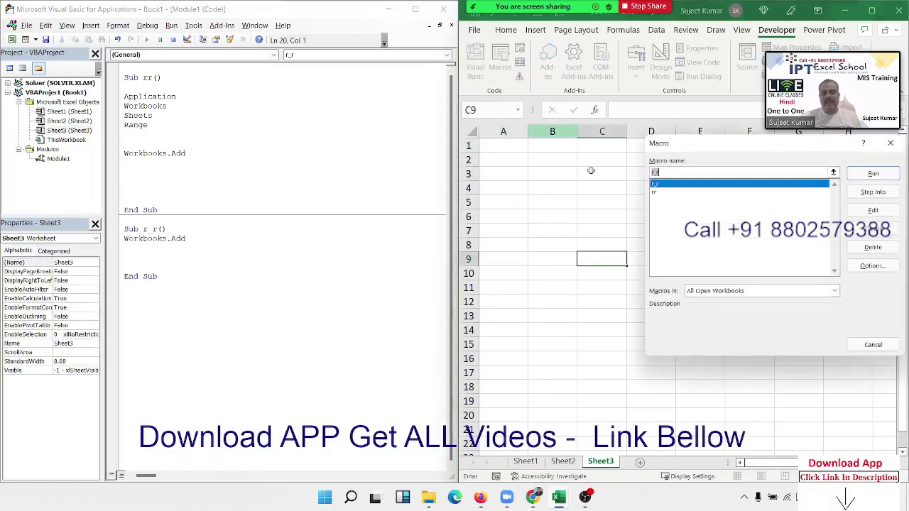
pyautogui.click(873, 174)
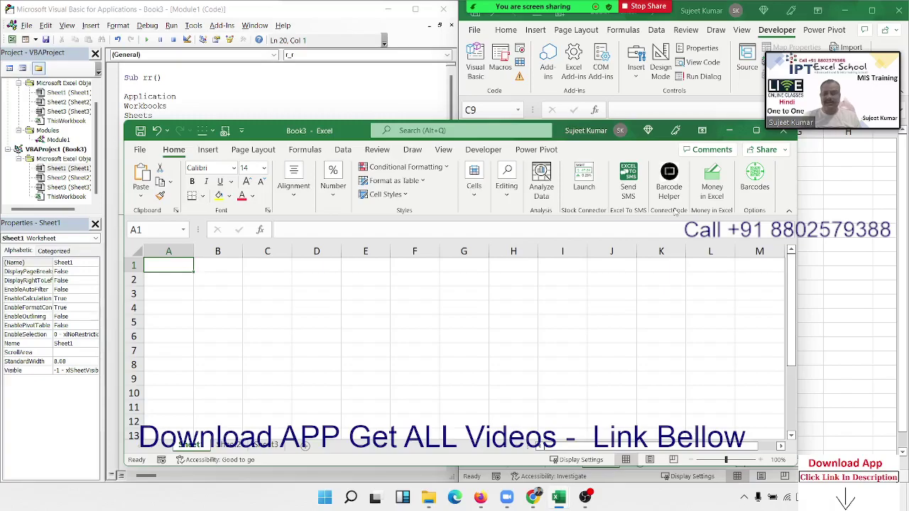
pyautogui.moveTo(268, 128)
pyautogui.mouseDown()
pyautogui.moveTo(358, 223)
pyautogui.moveTo(228, 105)
pyautogui.moveTo(208, 107)
pyautogui.mouseUp()
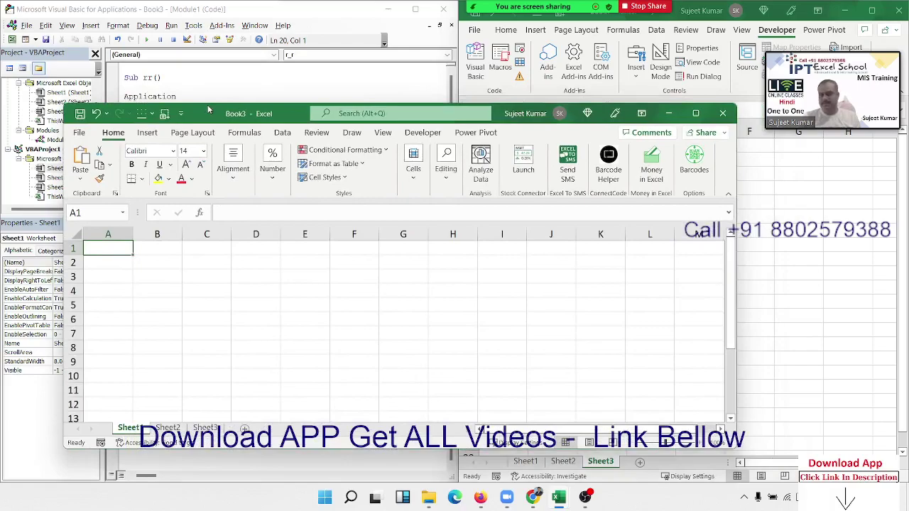
pyautogui.click(724, 114)
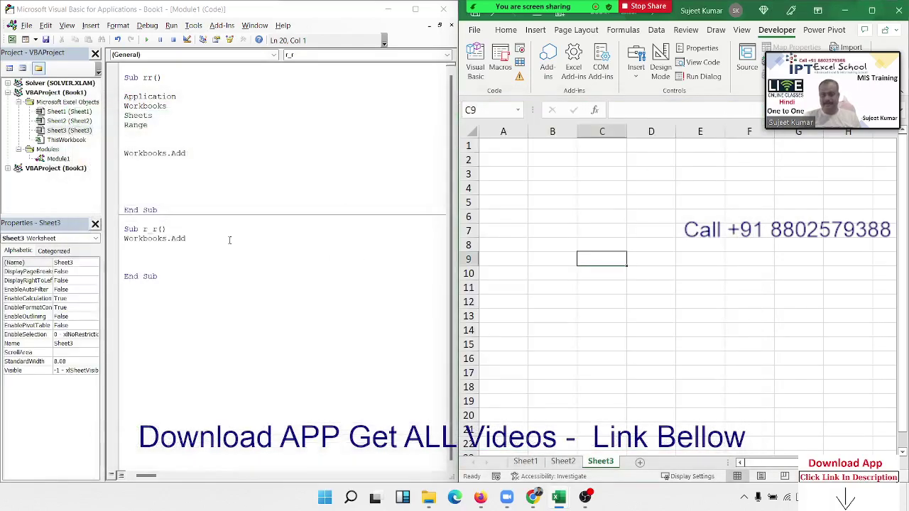
pyautogui.doubleClick(137, 239)
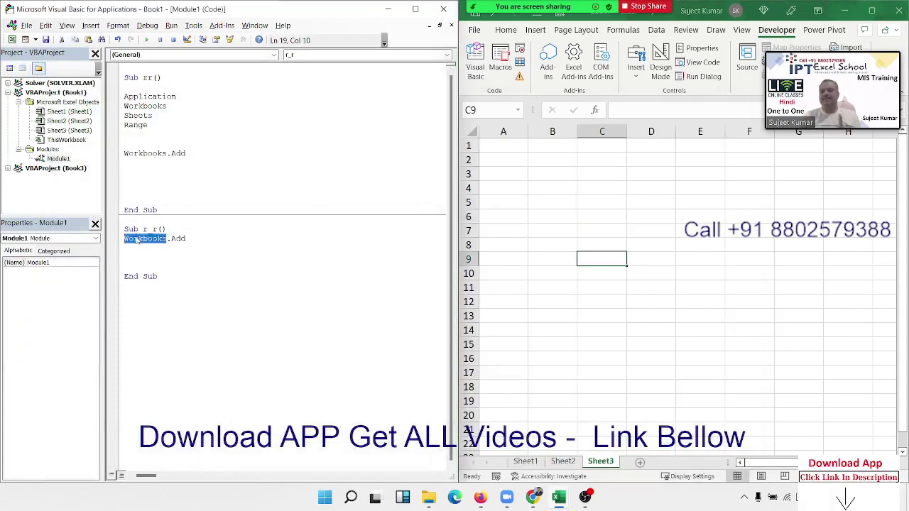
pyautogui.doubleClick(181, 239)
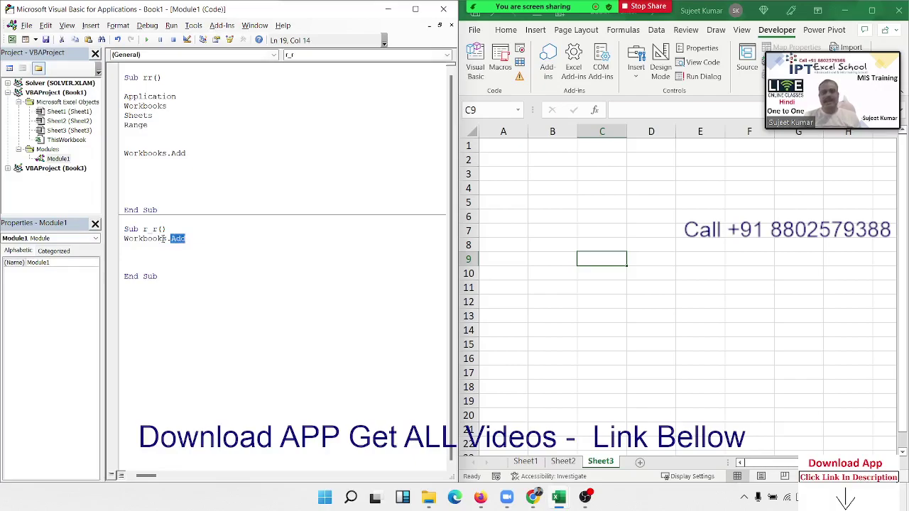
pyautogui.doubleClick(163, 240)
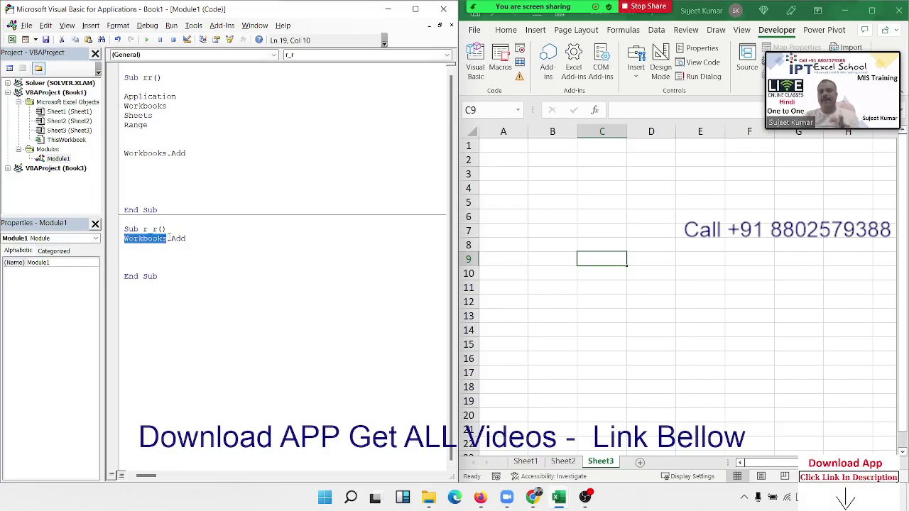
pyautogui.click(171, 239)
pyautogui.doubleClick(171, 239)
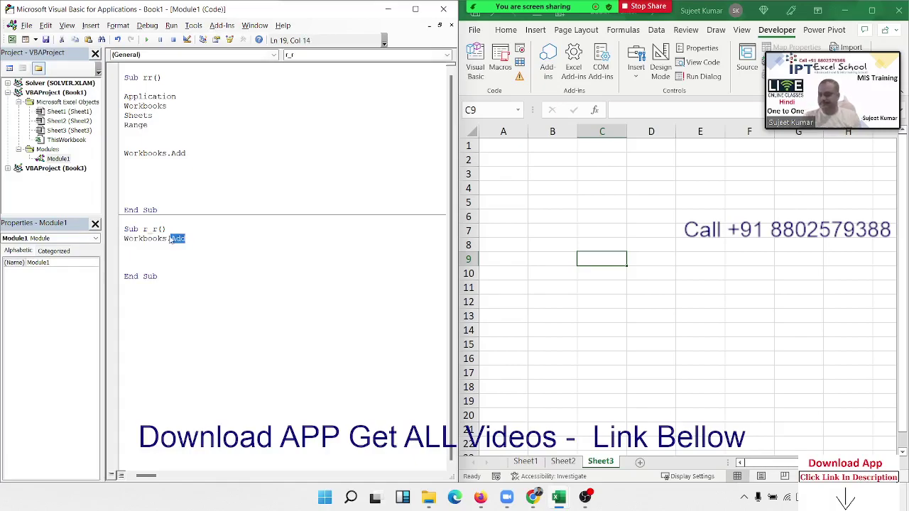
pyautogui.click(155, 248)
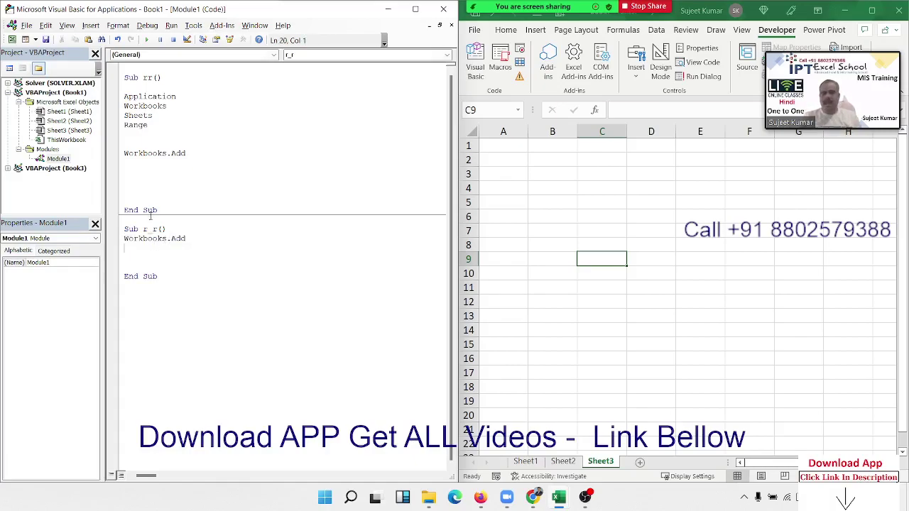
pyautogui.click(128, 162)
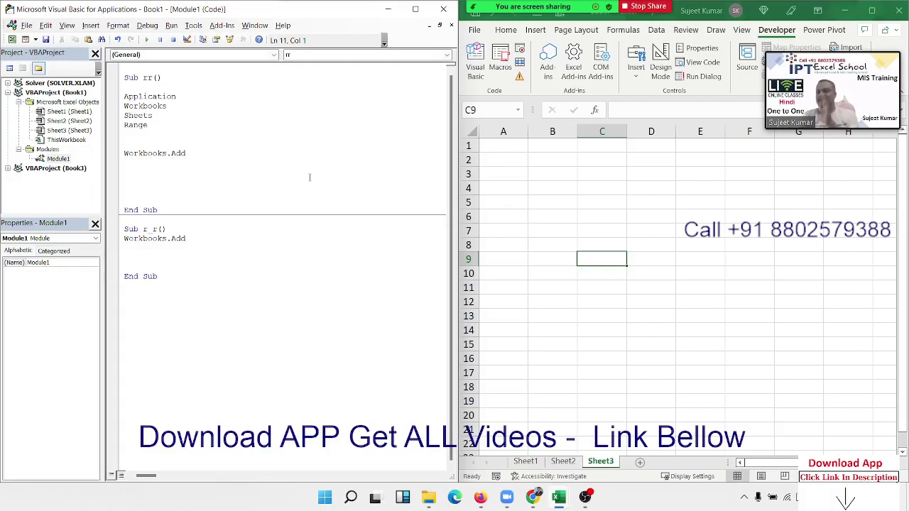
# - Add the line Workbooks("Book1.xlsx").SaveAs "E:\2022\123.xlsx" to Sub rr
pyautogui.press('Down')
pyautogui.write('w')
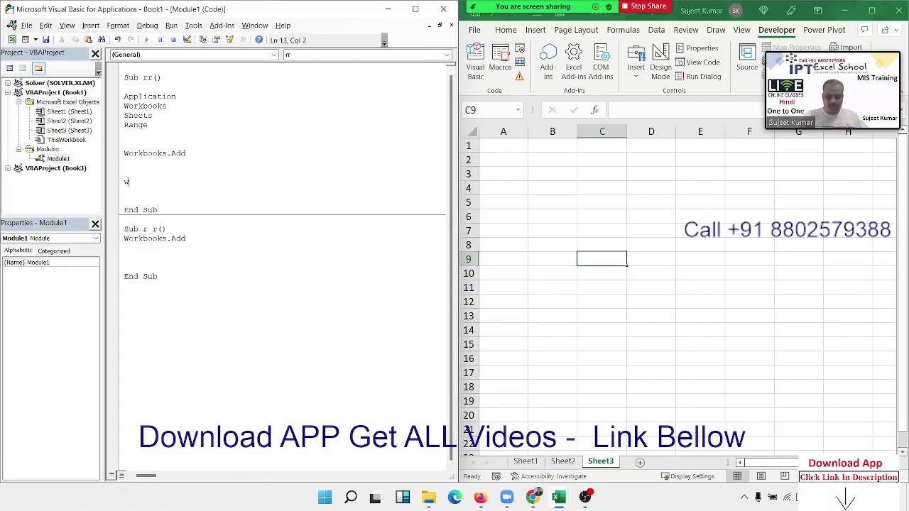
pyautogui.write('ork')
pyautogui.write('boo')
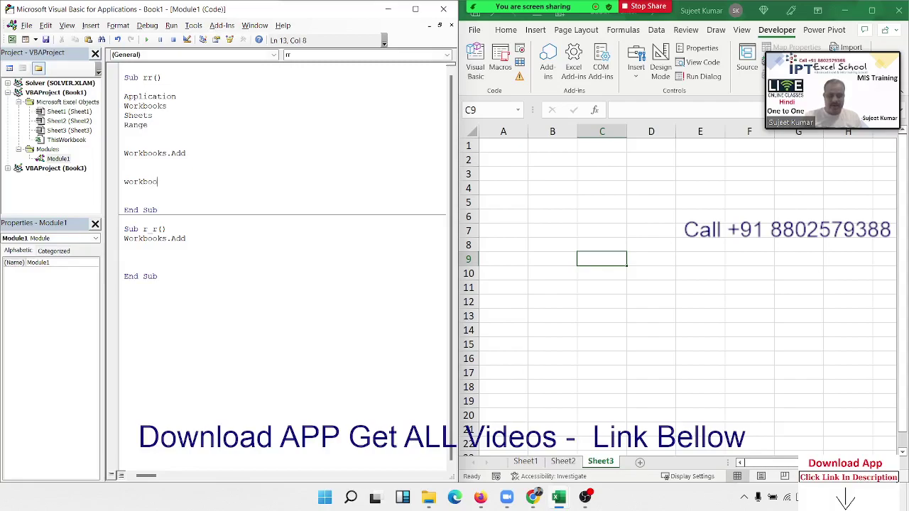
pyautogui.write('ks')
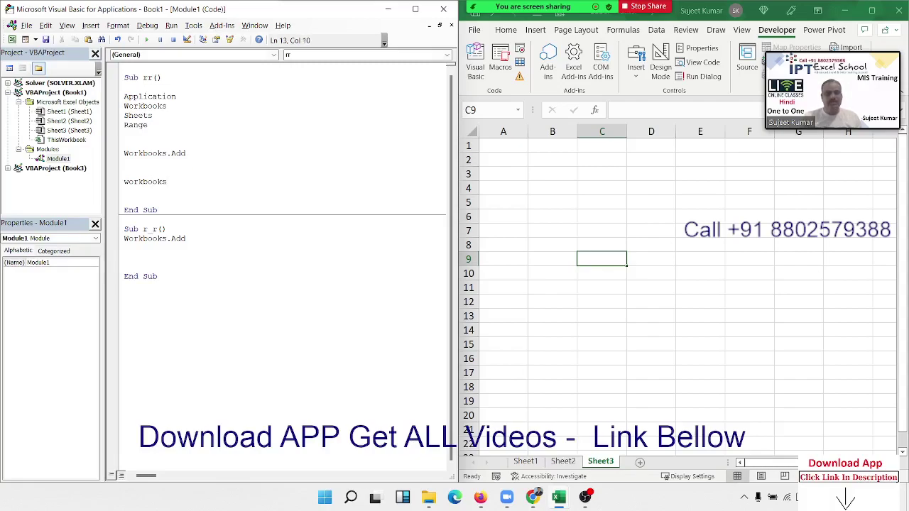
pyautogui.write('(')
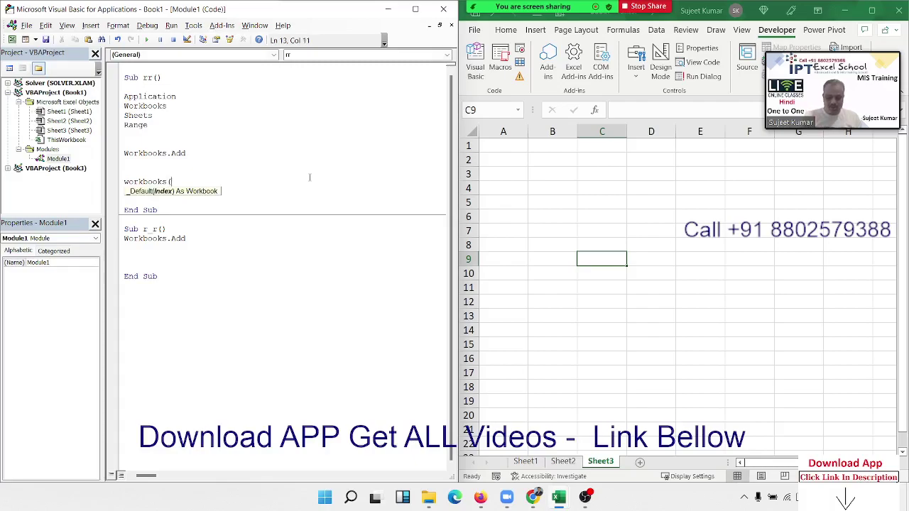
pyautogui.write('"')
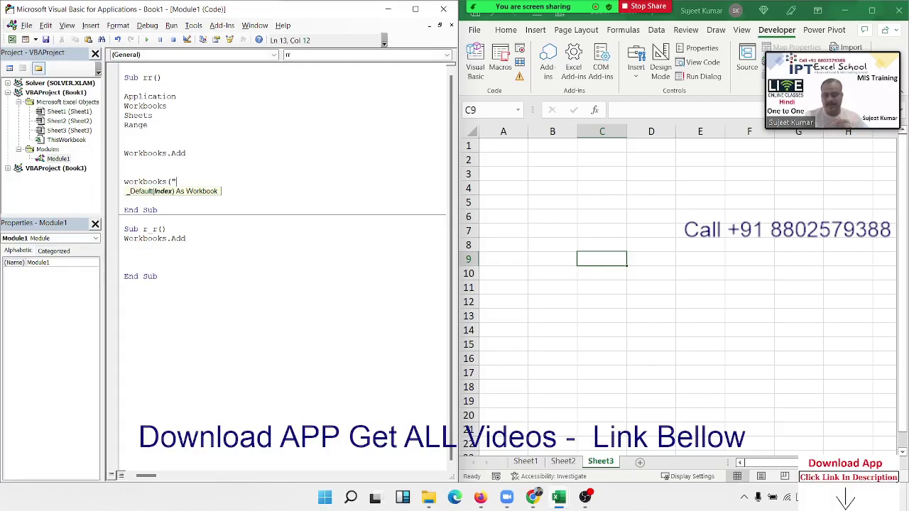
pyautogui.write('B')
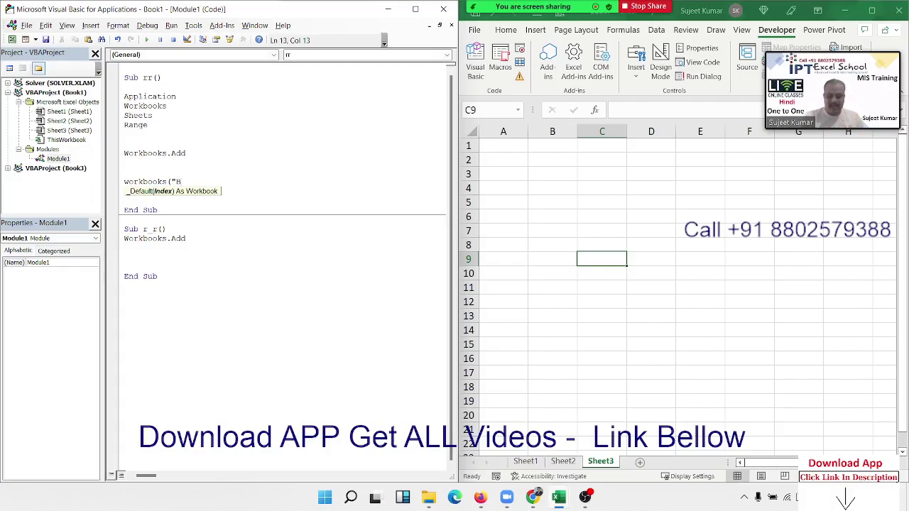
pyautogui.write('ook')
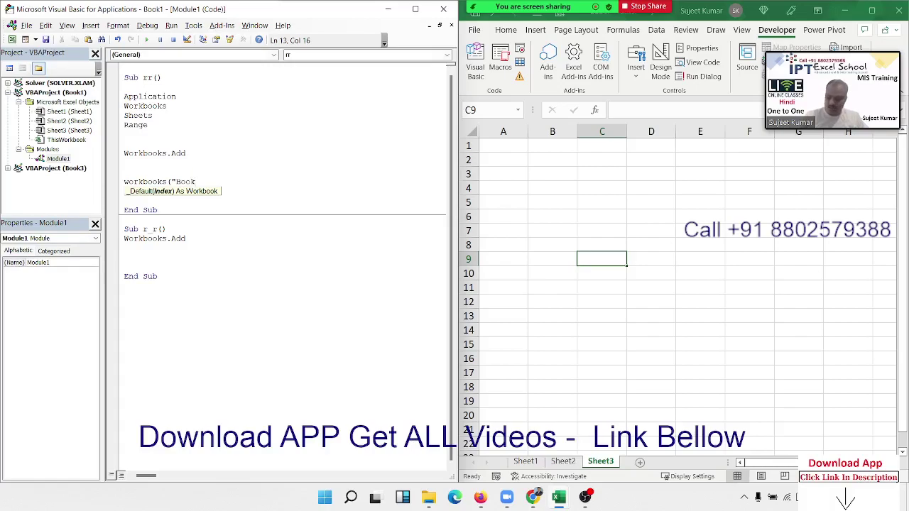
pyautogui.write('1.')
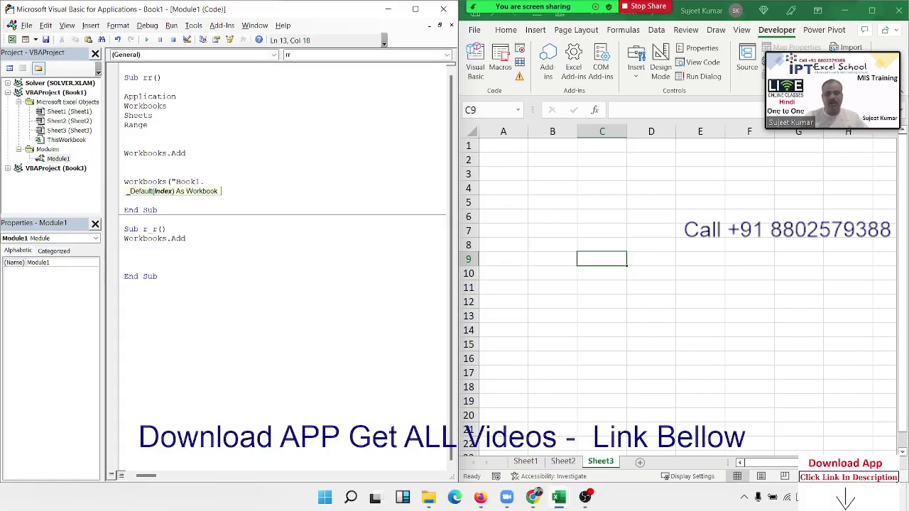
pyautogui.write('xlsx')
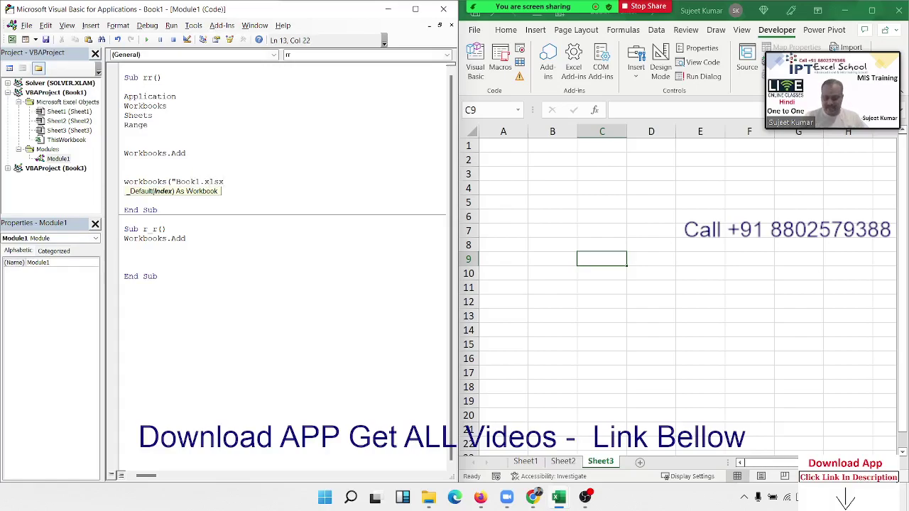
pyautogui.write(').')
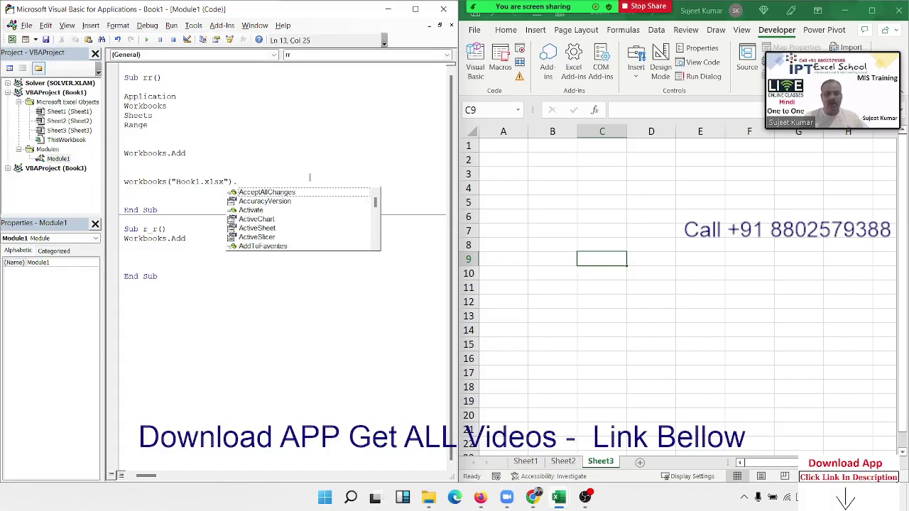
pyautogui.write('sav')
pyautogui.press('Tab')
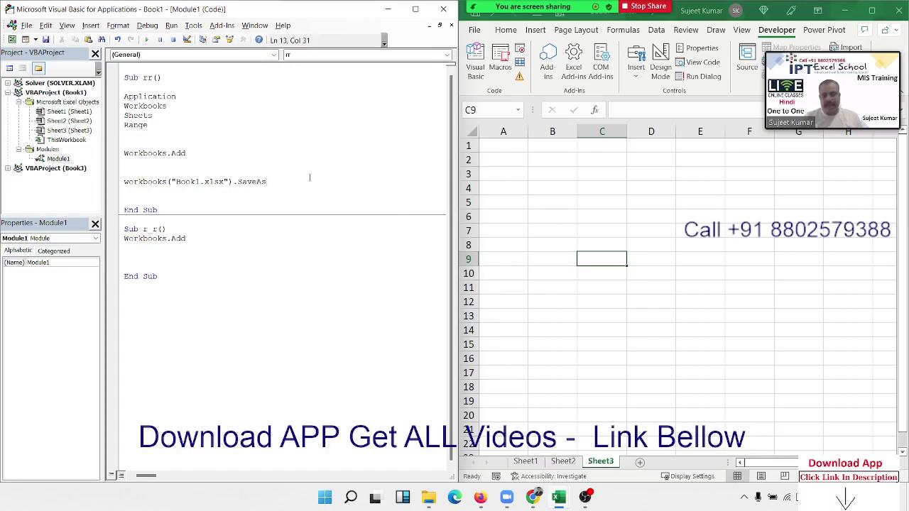
pyautogui.write('"')
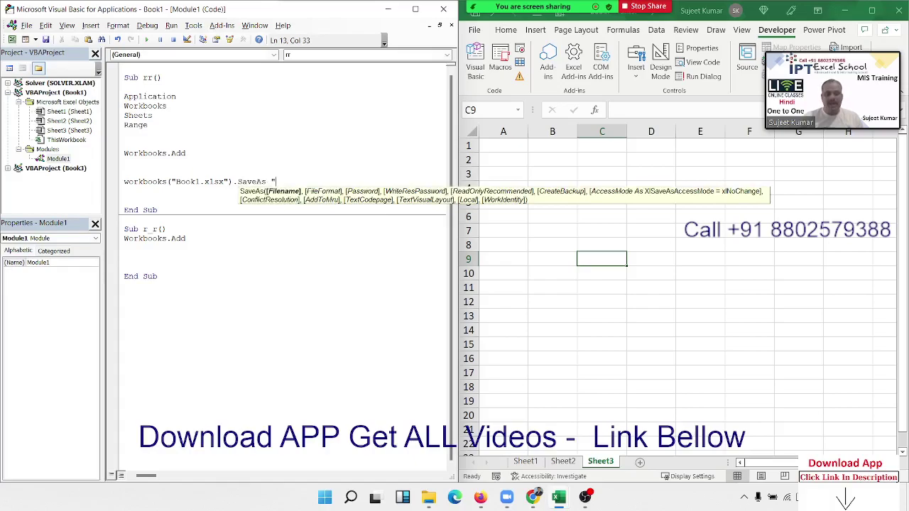
pyautogui.write('E:')
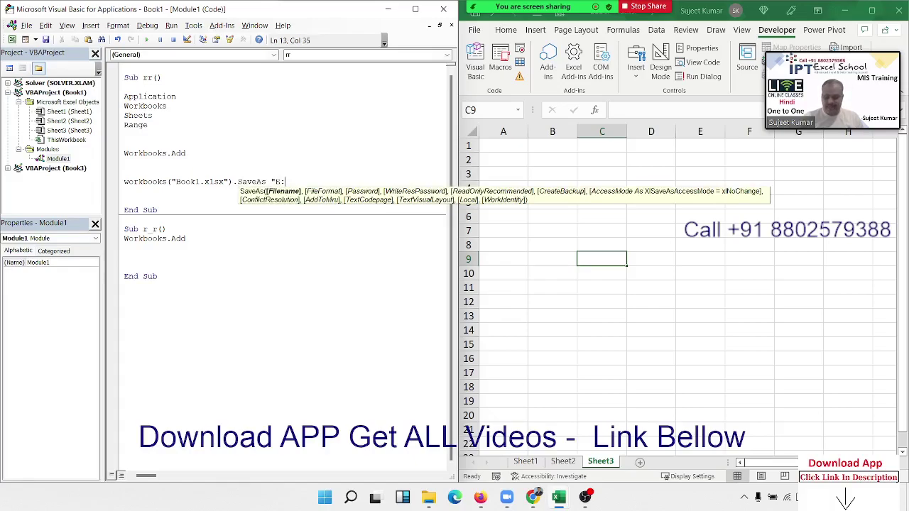
pyautogui.write('\\20')
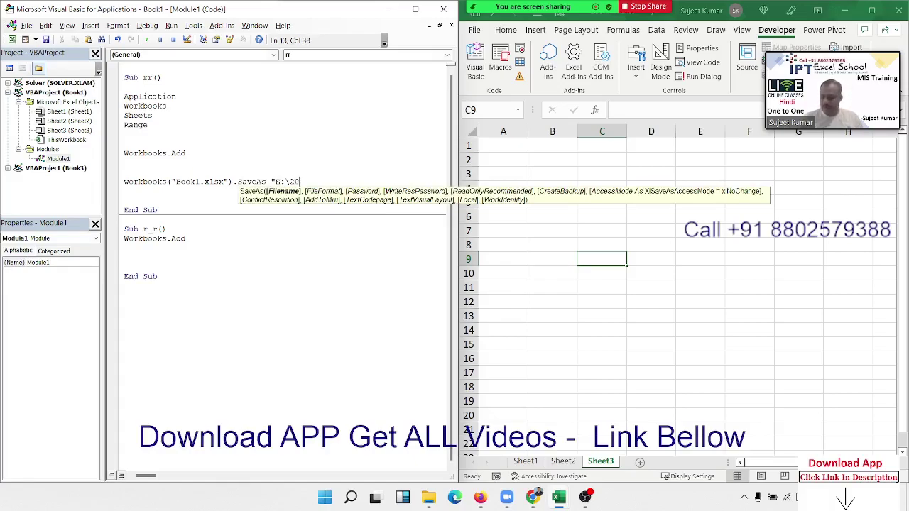
pyautogui.write('22')
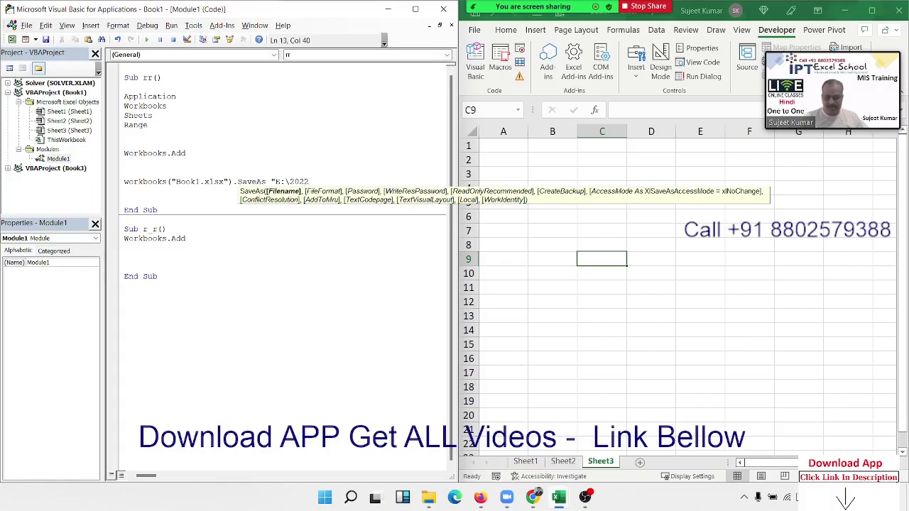
pyautogui.write('\\123.')
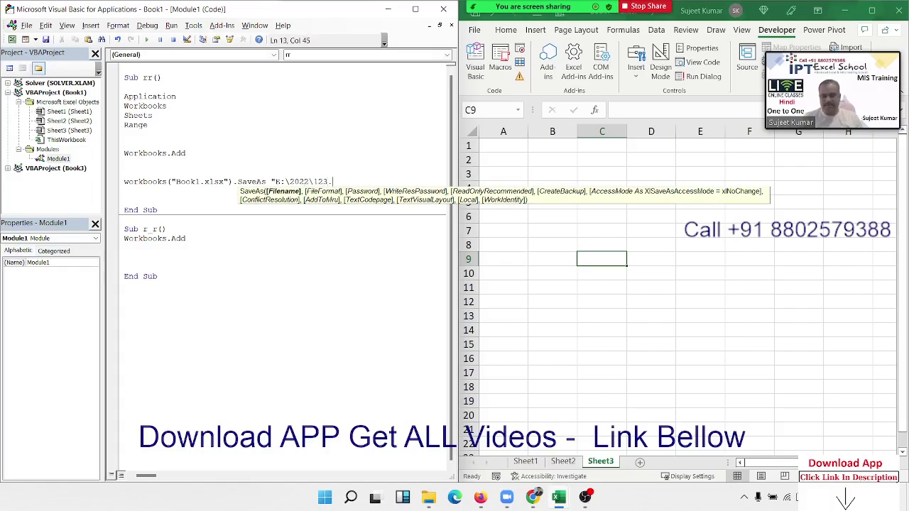
pyautogui.write('xlsx')
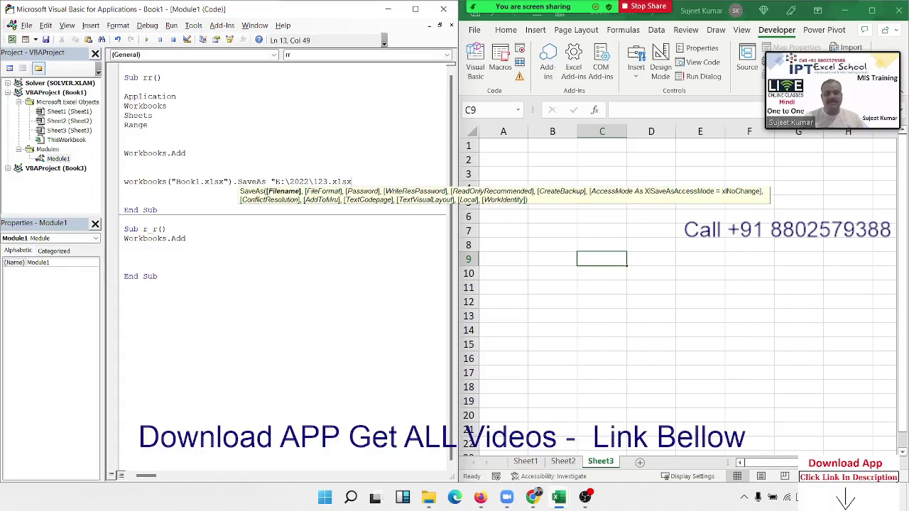
pyautogui.write('"')
pyautogui.press('Down')
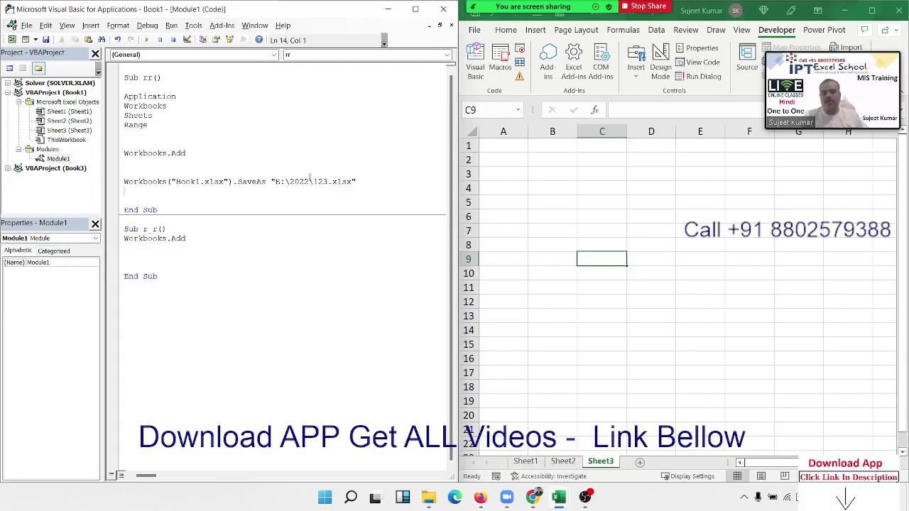
pyautogui.click(290, 253)
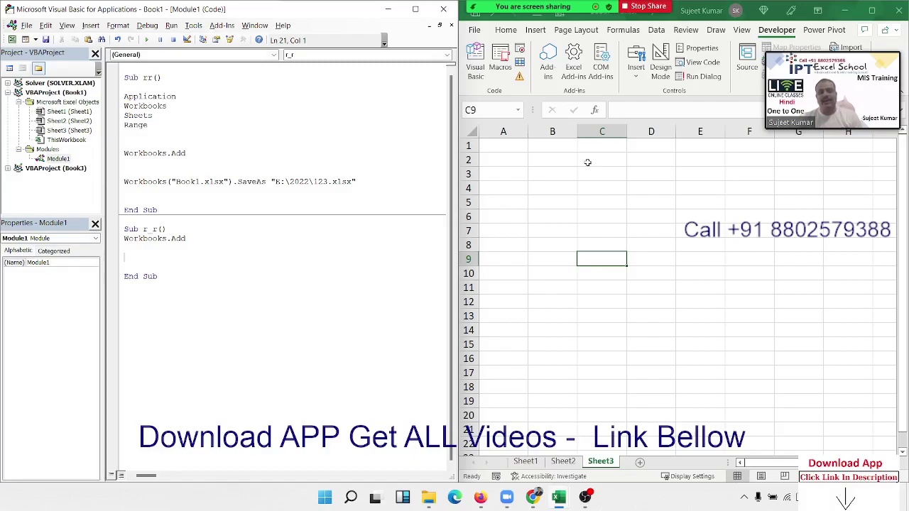
pyautogui.press('Up')
pyautogui.press('Up')
pyautogui.press('Up')
pyautogui.press('Up')
pyautogui.press('Up')
pyautogui.press('Up')
pyautogui.press('Up')
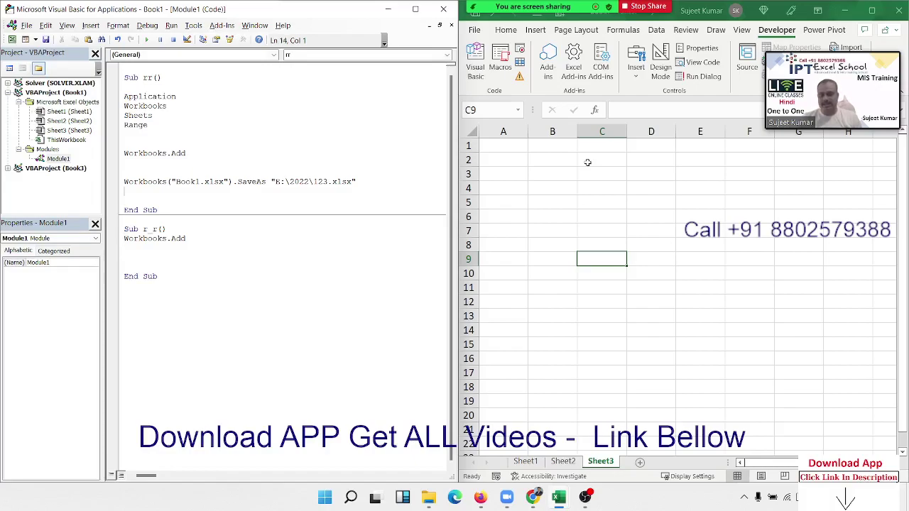
pyautogui.press('Down')
pyautogui.press('Down')
pyautogui.press('Down')
pyautogui.hotkey('shift', 'Down')
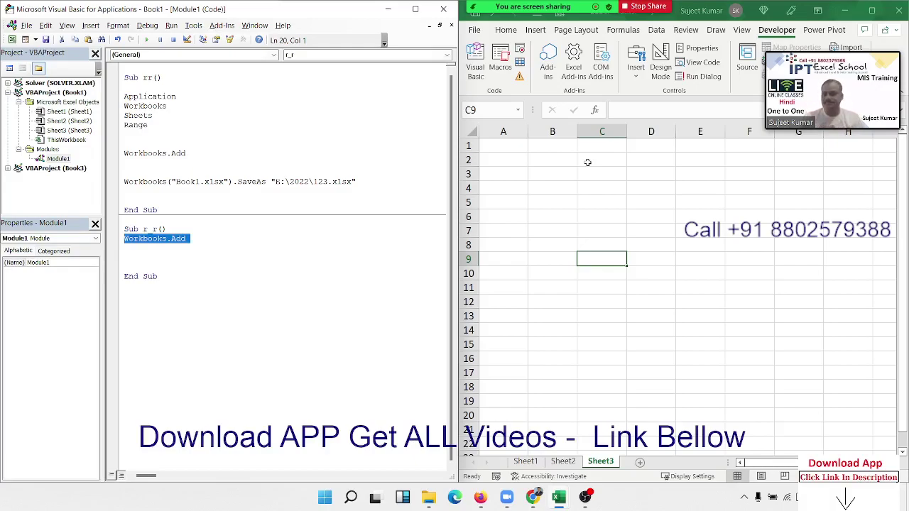
pyautogui.press('Up')
pyautogui.press('Up')
pyautogui.press('Up')
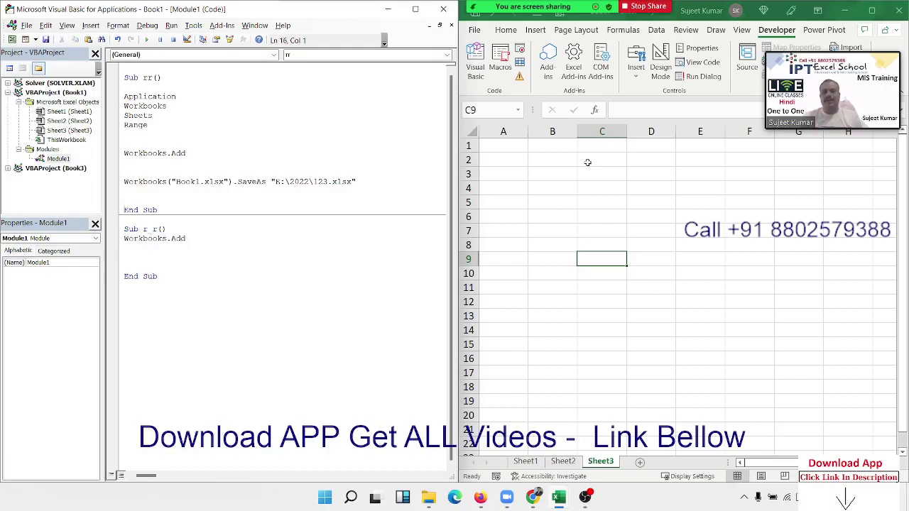
pyautogui.hotkey('shift', 'Down')
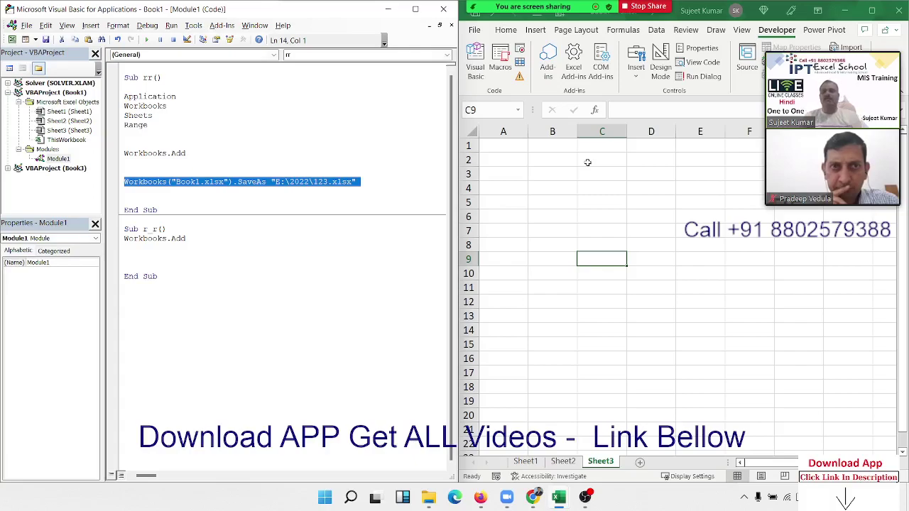
pyautogui.press('Left')
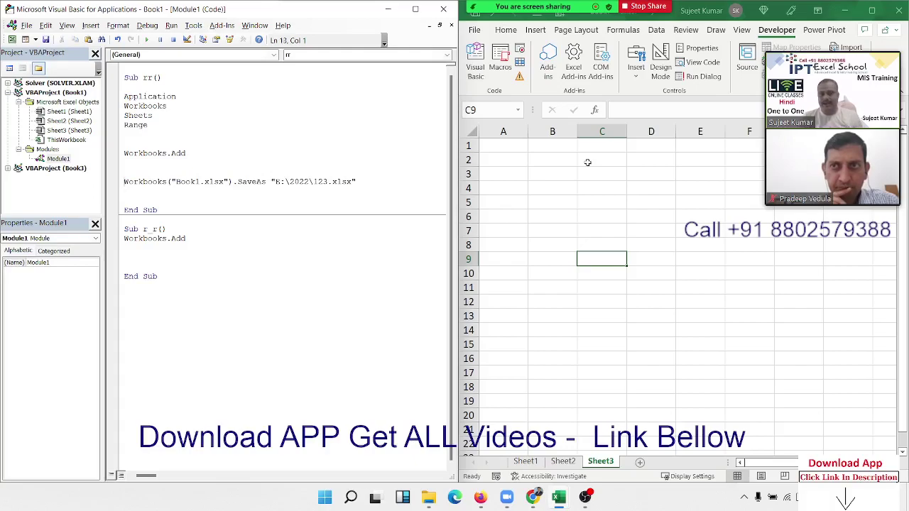
pyautogui.hotkey('shift', 'Down')
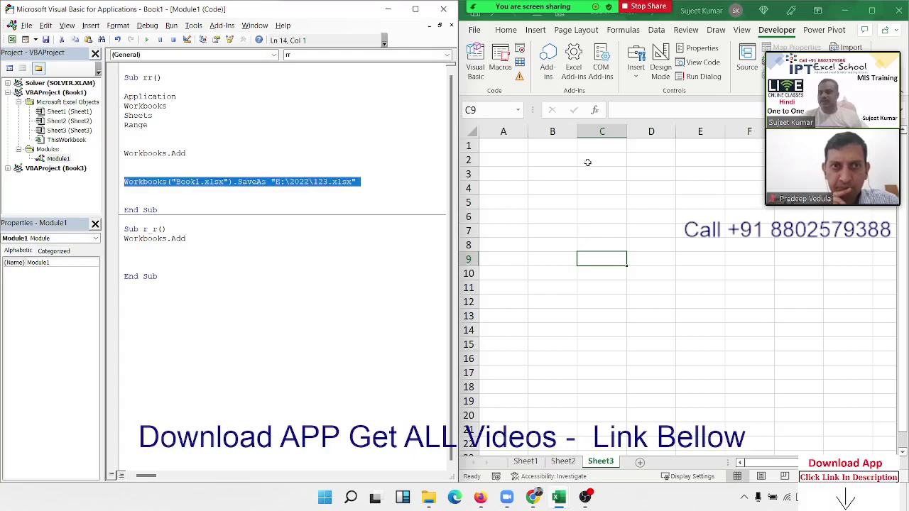
pyautogui.press('Down')
pyautogui.press('Down')
pyautogui.press('Down')
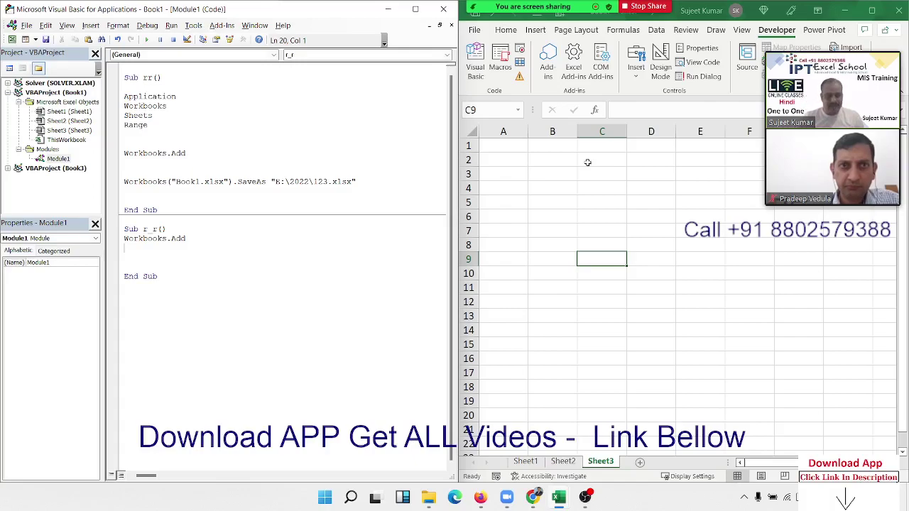
# - Start an ActiveWorkbook.SaveAs line in Sub r_r and take the E:\2022\123.xlsx path from Sub rr
pyautogui.write('a')
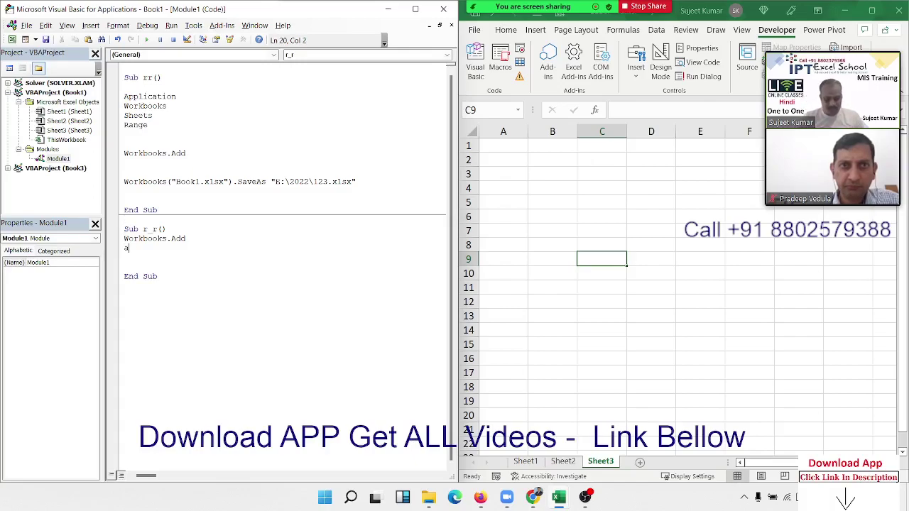
pyautogui.write('ctivewo')
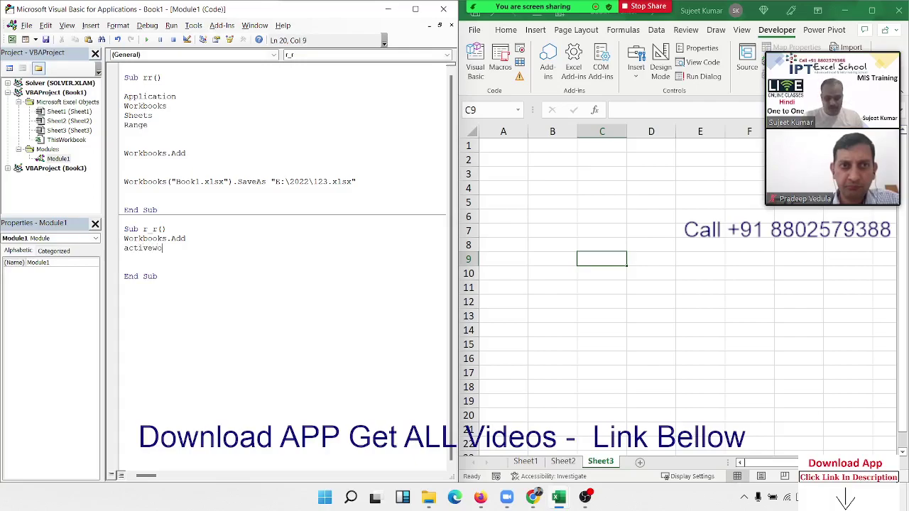
pyautogui.write('rkbook')
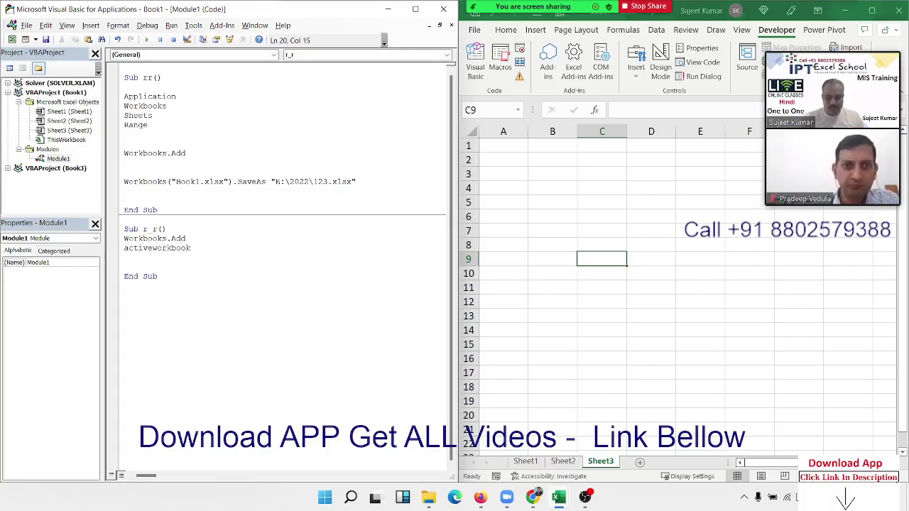
pyautogui.write('.saveas')
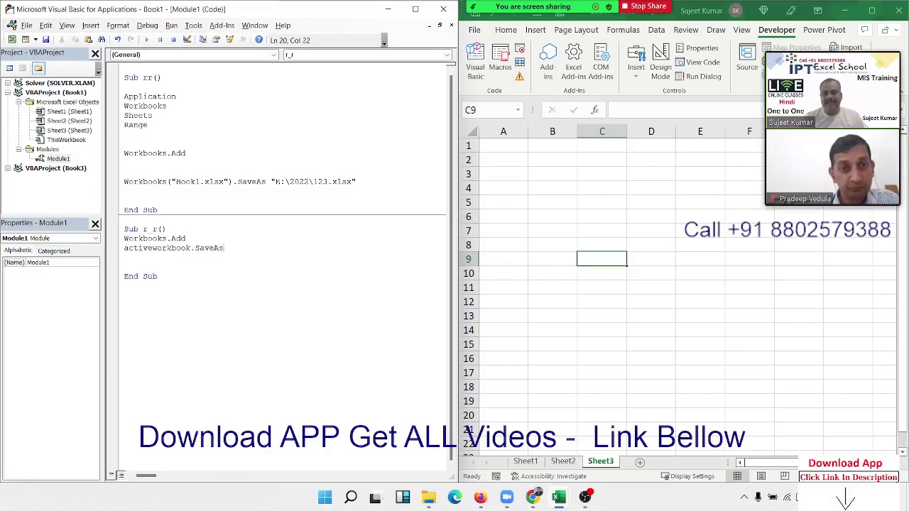
pyautogui.click(270, 179)
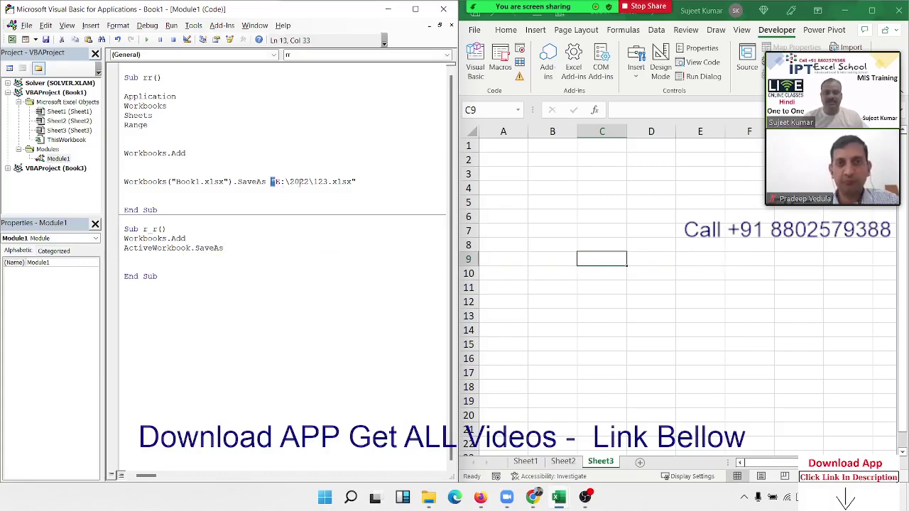
pyautogui.hotkey('shift', 'End')
pyautogui.hotkey('ctrl', 'c')
pyautogui.press('End')
# - Paste the path after ActiveWorkbook.SaveAs, then type ActiveWorkbook after Workbooks in Sub rr
pyautogui.click(259, 247)
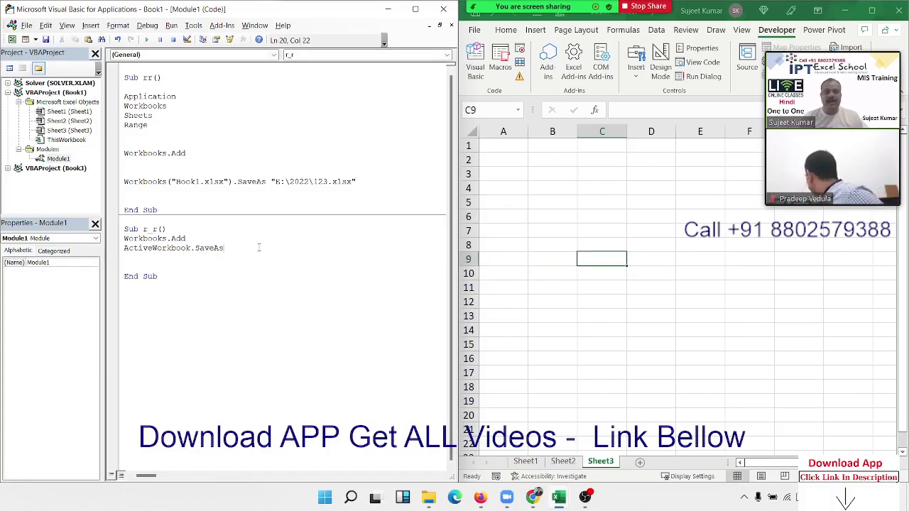
pyautogui.hotkey('ctrl', 'v')
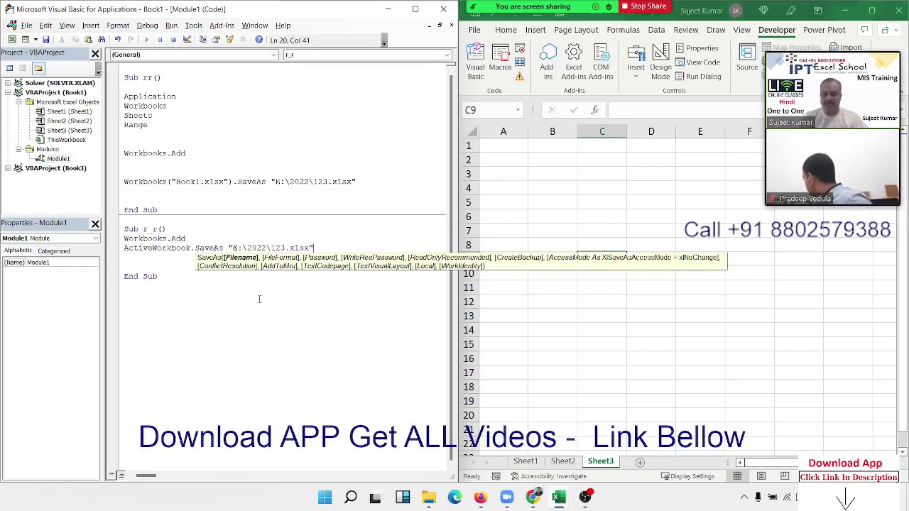
pyautogui.click(259, 299)
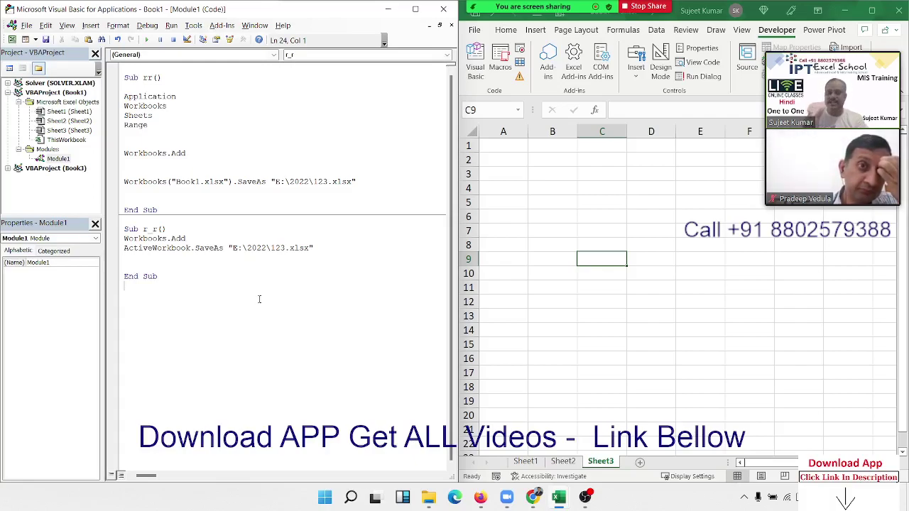
pyautogui.click(189, 108)
pyautogui.write('a')
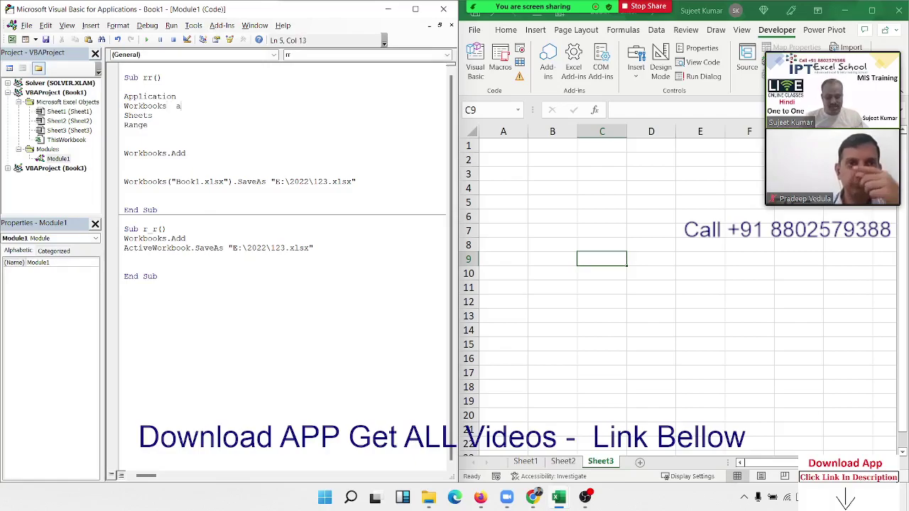
pyautogui.write('ctivew')
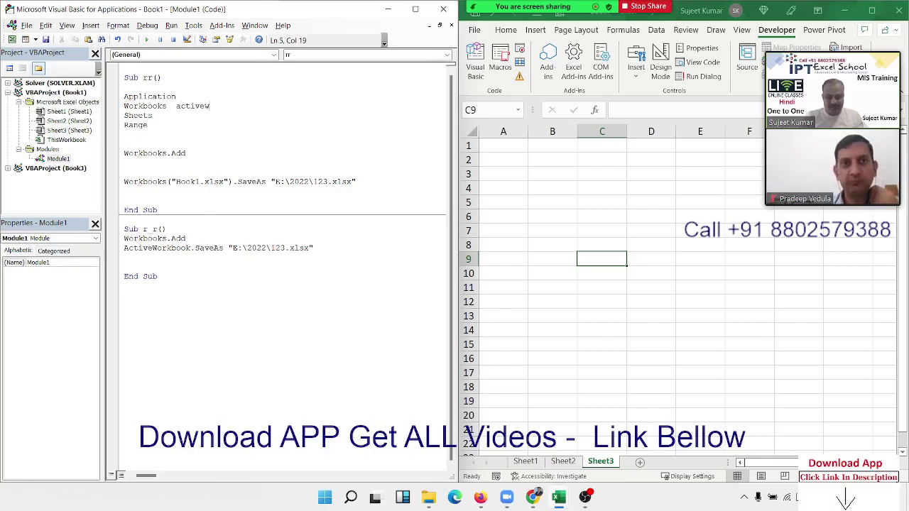
pyautogui.write('orkbook')
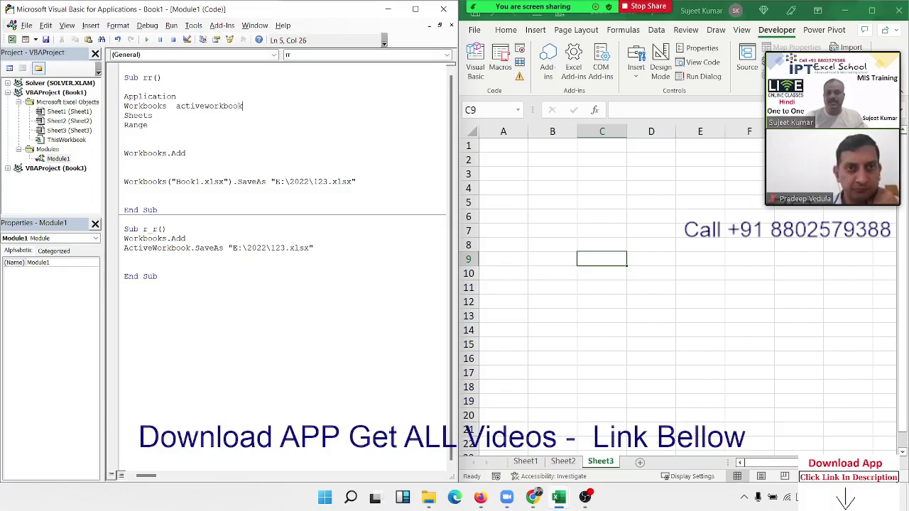
# - Commit the 'Workbooks ActiveWorkbook' line and move to Workbooks.Add in Sub r_r
pyautogui.click(153, 115)
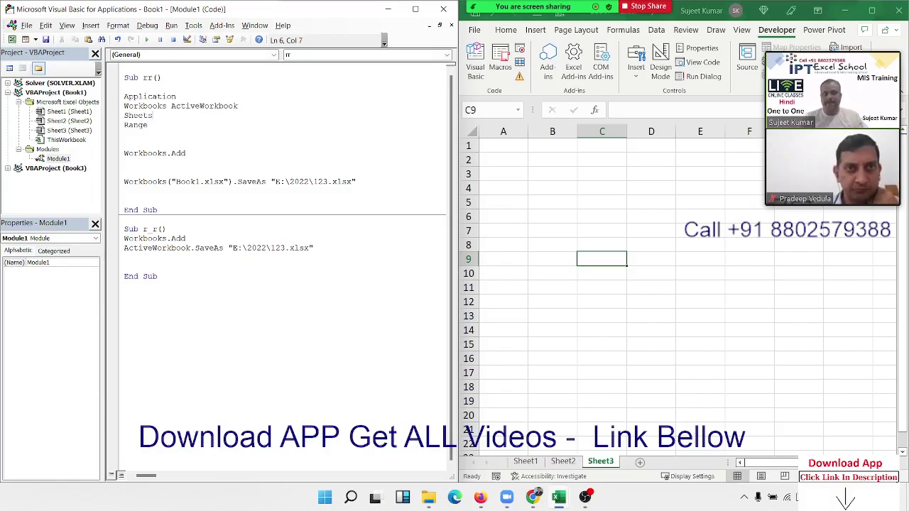
pyautogui.press('Down')
pyautogui.press('Down')
pyautogui.press('Down')
pyautogui.press('Down')
pyautogui.press('End')
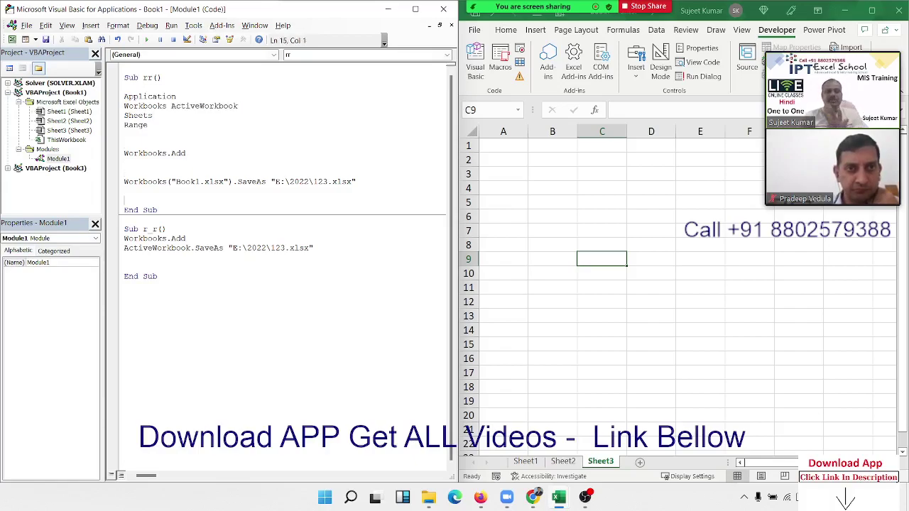
pyautogui.press('Down')
pyautogui.press('Down')
pyautogui.press('Down')
pyautogui.press('End')
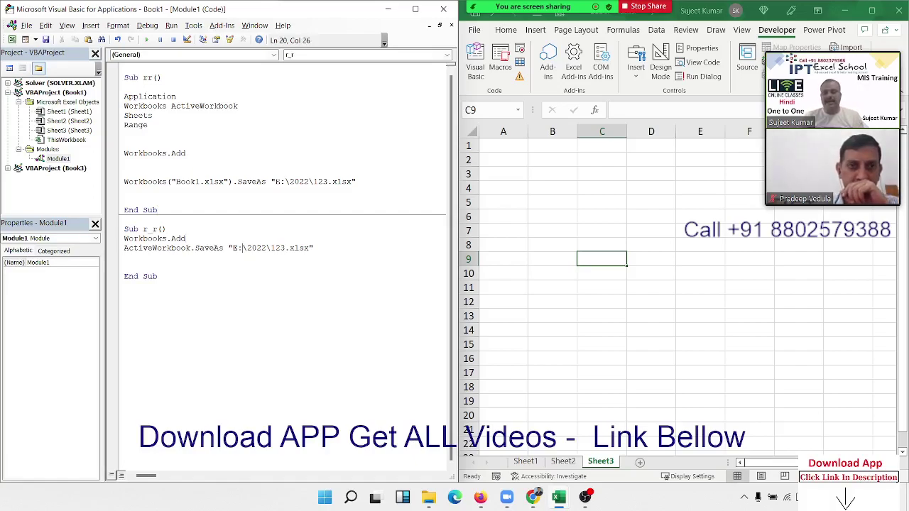
pyautogui.moveTo(239, 248); pyautogui.dragTo(318, 248)
pyautogui.click(186, 239)
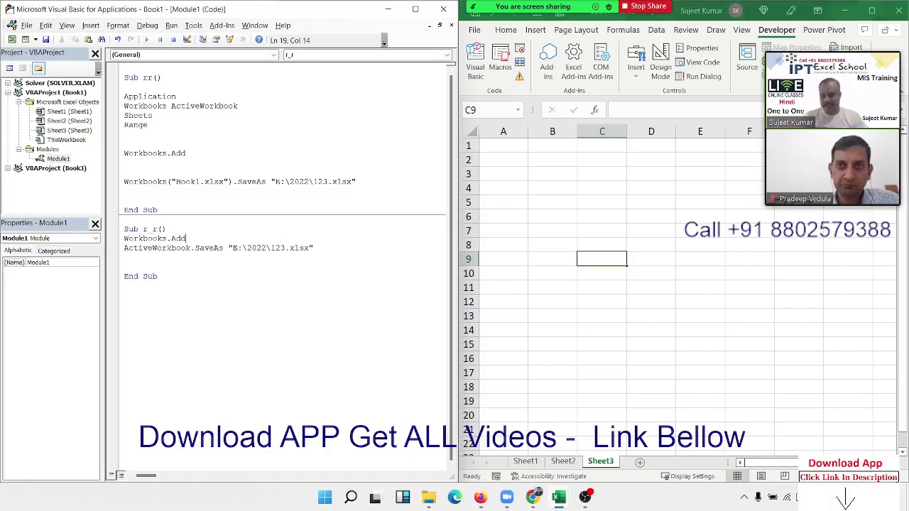
pyautogui.press('Return')
pyautogui.press('Return')
pyautogui.press('Return')
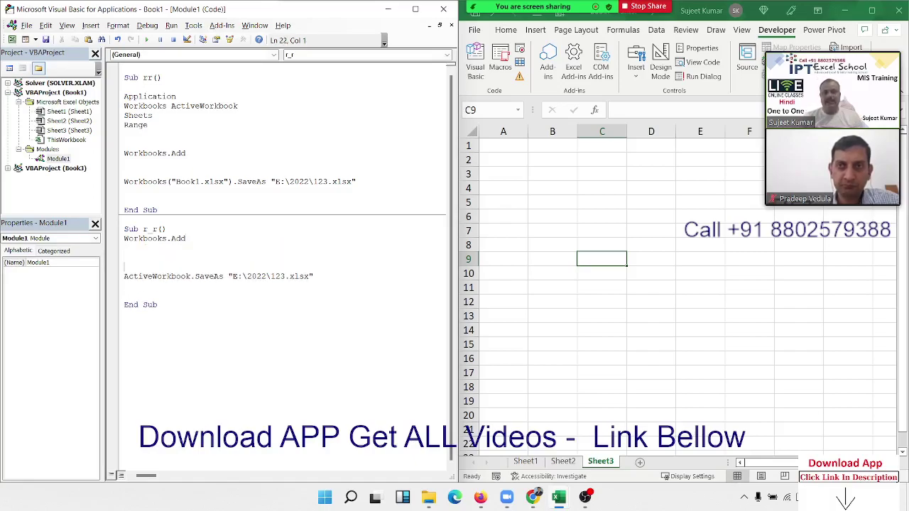
pyautogui.press('Return')
pyautogui.press('Up')
pyautogui.press('Up')
pyautogui.press('Up')
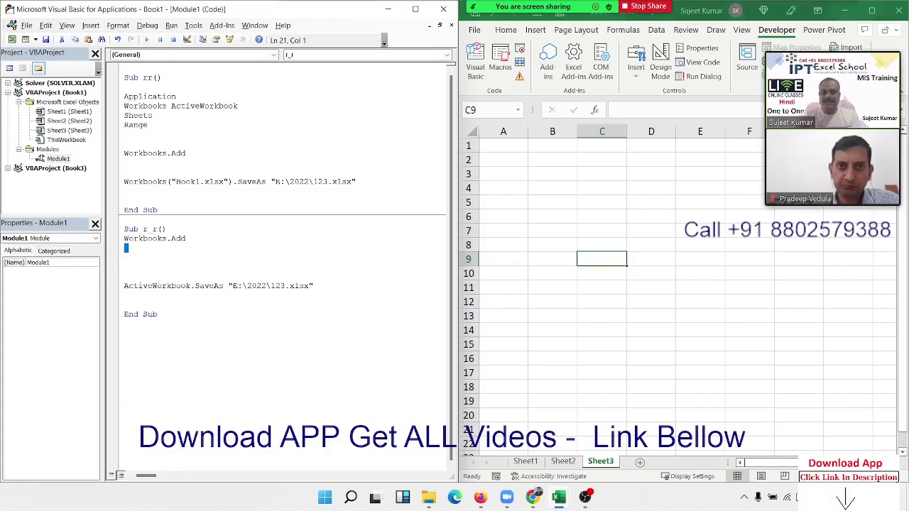
pyautogui.click(125, 266)
pyautogui.hotkey('shift', 'Down')
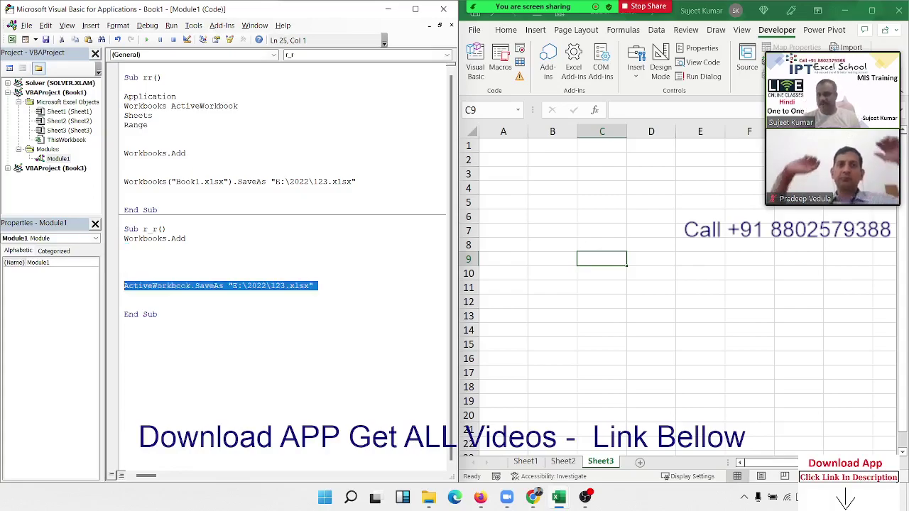
pyautogui.click(125, 248)
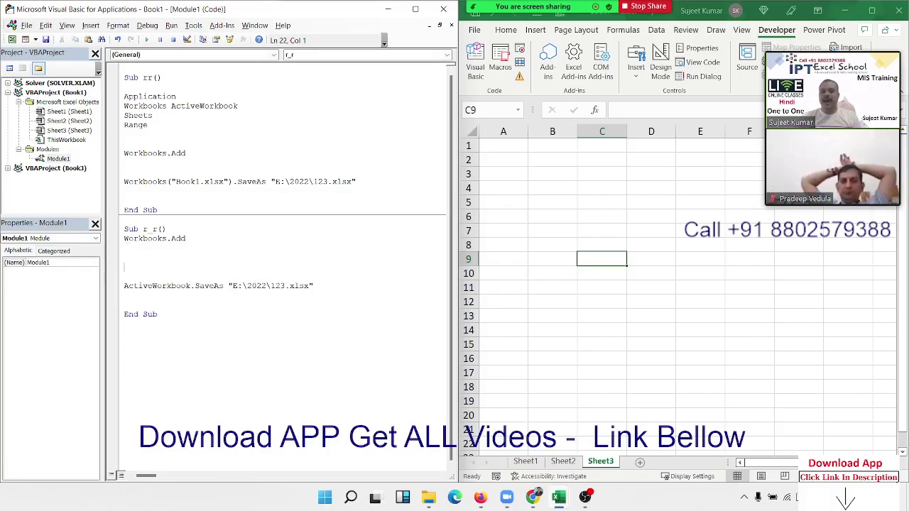
pyautogui.press('Delete')
pyautogui.press('Delete')
pyautogui.press('Delete')
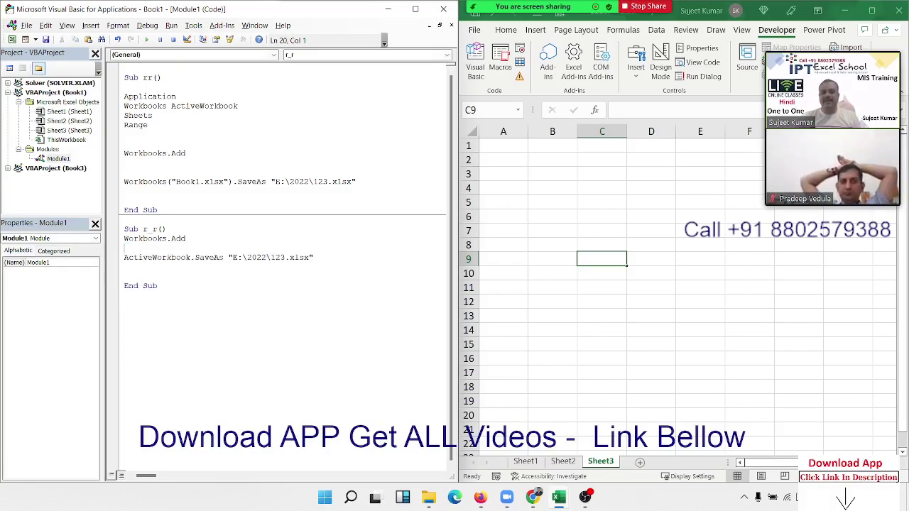
pyautogui.press('Down')
pyautogui.hotkey('shift', 'Down')
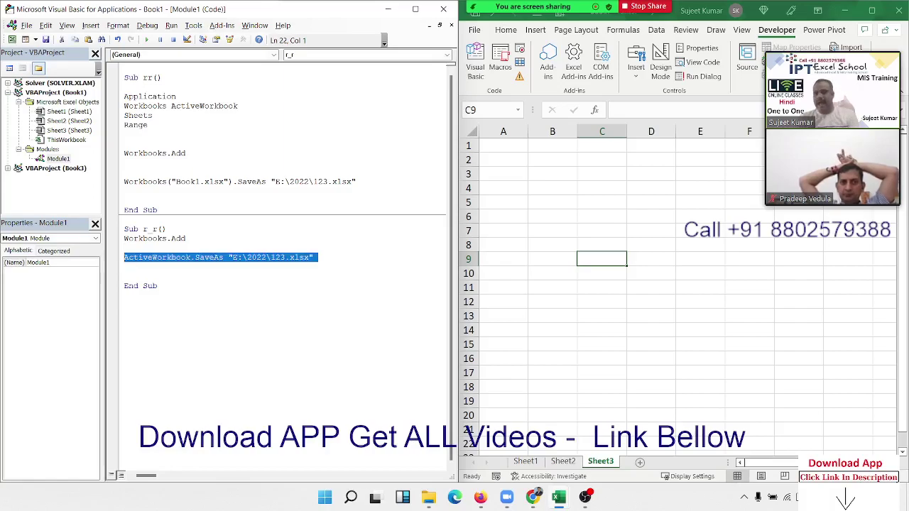
pyautogui.click(125, 257)
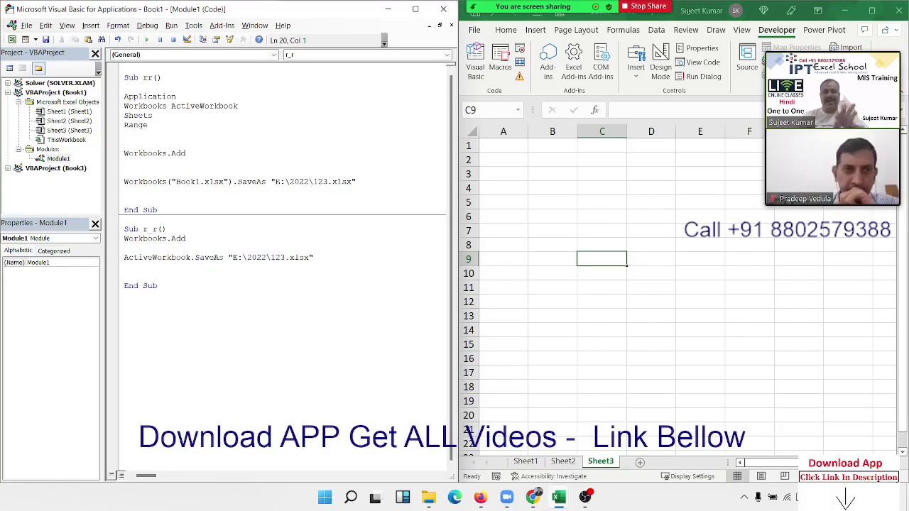
pyautogui.press('Return')
pyautogui.press('Return')
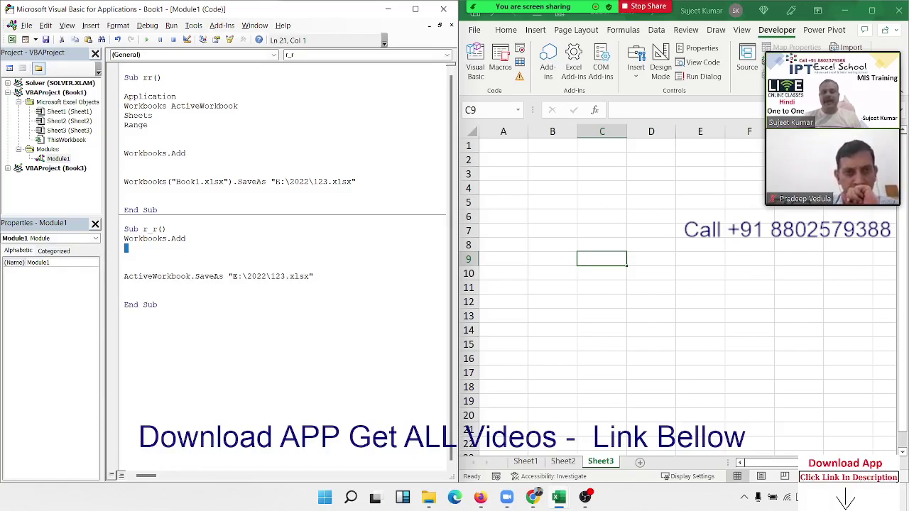
pyautogui.hotkey('shift', 'Down')
pyautogui.hotkey('shift', 'Down')
pyautogui.press('Right')
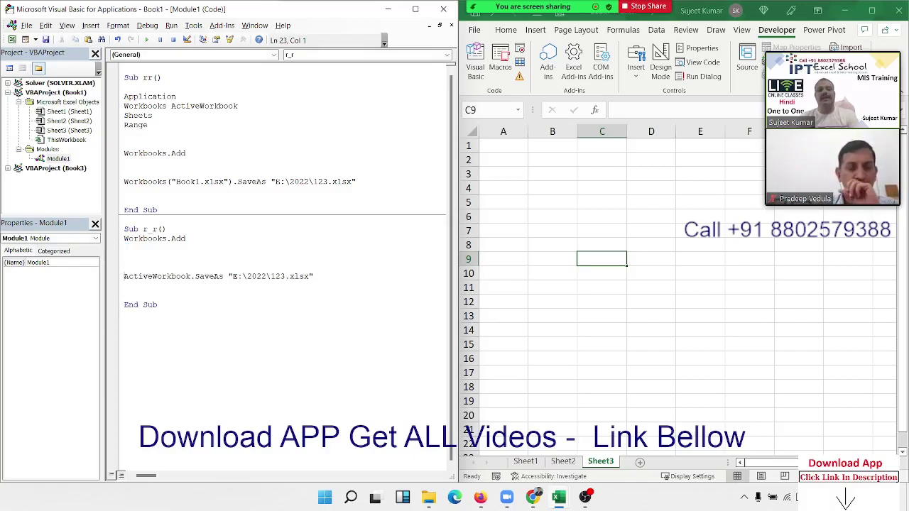
pyautogui.hotkey('shift', 'Down')
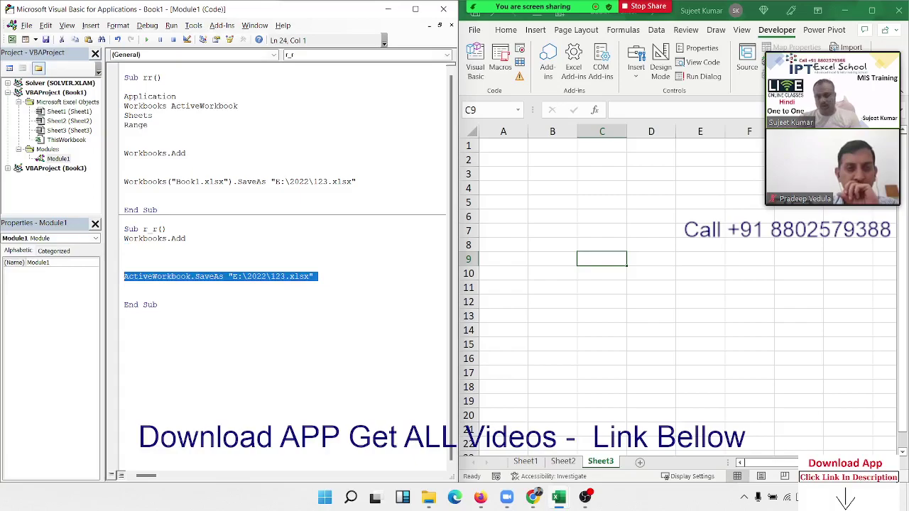
pyautogui.click(124, 266)
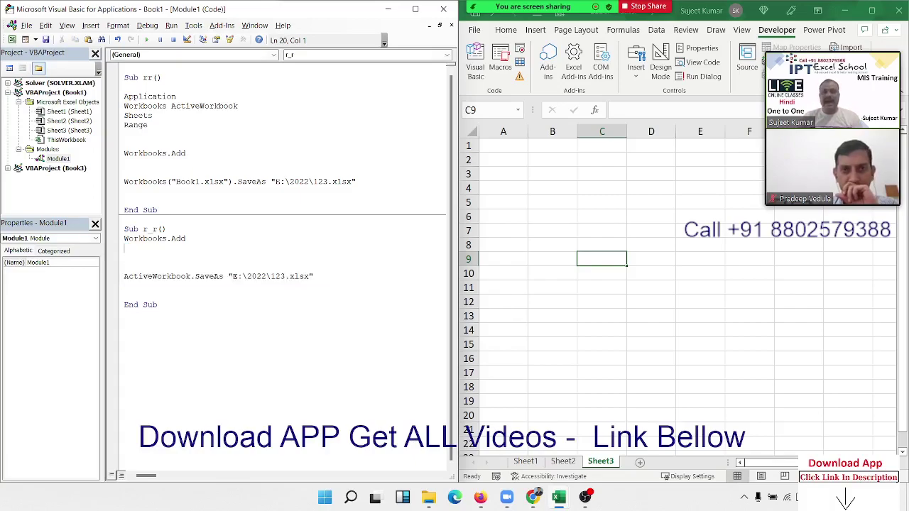
pyautogui.press('Up')
pyautogui.press('Up')
pyautogui.press('Up')
pyautogui.press('Up')
pyautogui.press('Up')
pyautogui.press('Up')
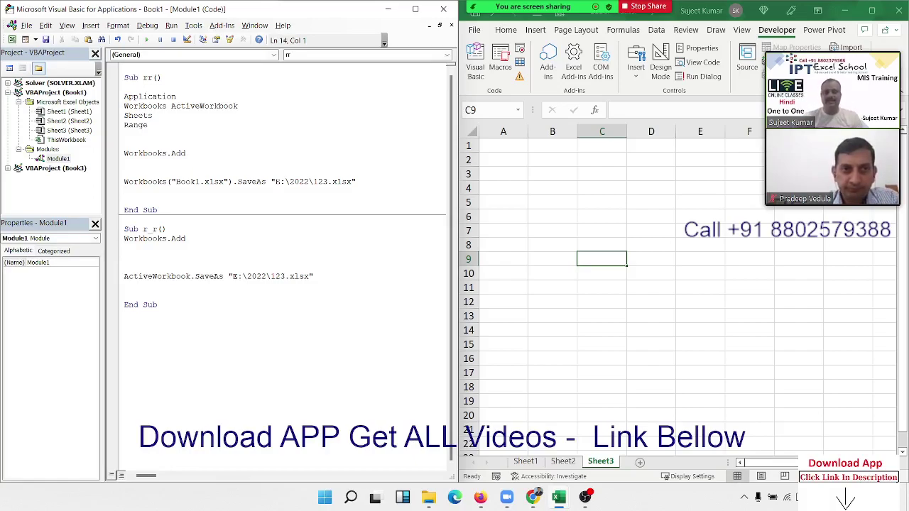
pyautogui.press('Return')
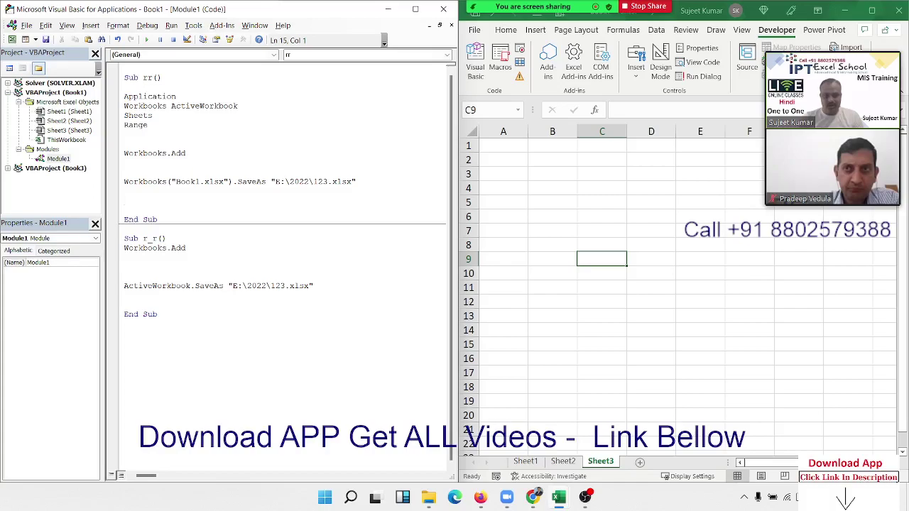
pyautogui.write('work')
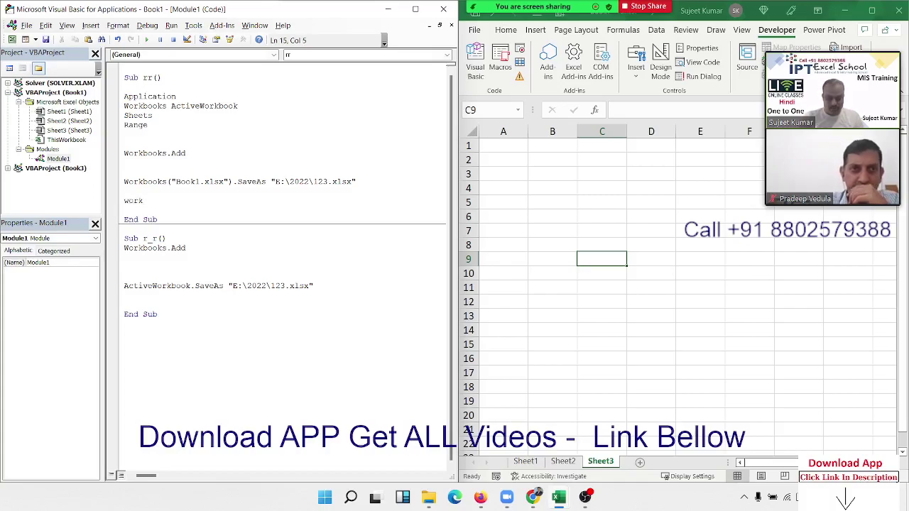
pyautogui.write('books')
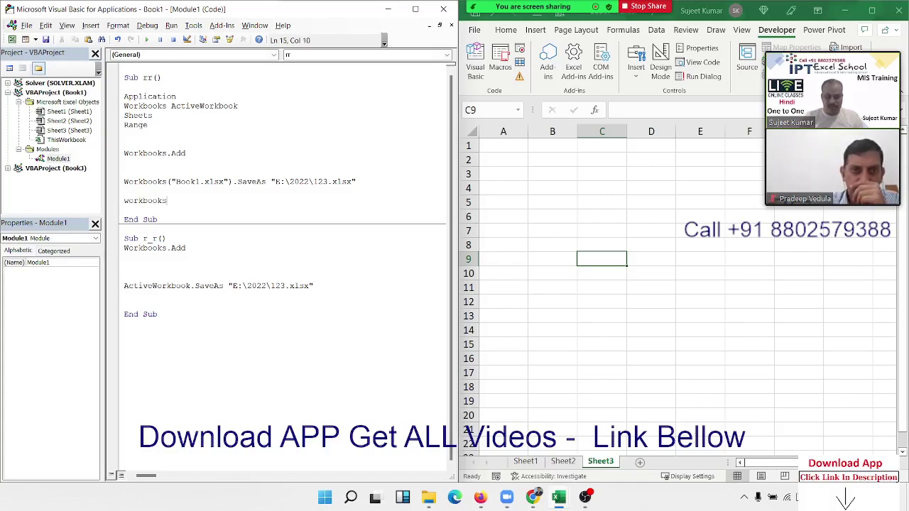
pyautogui.write('.Add')
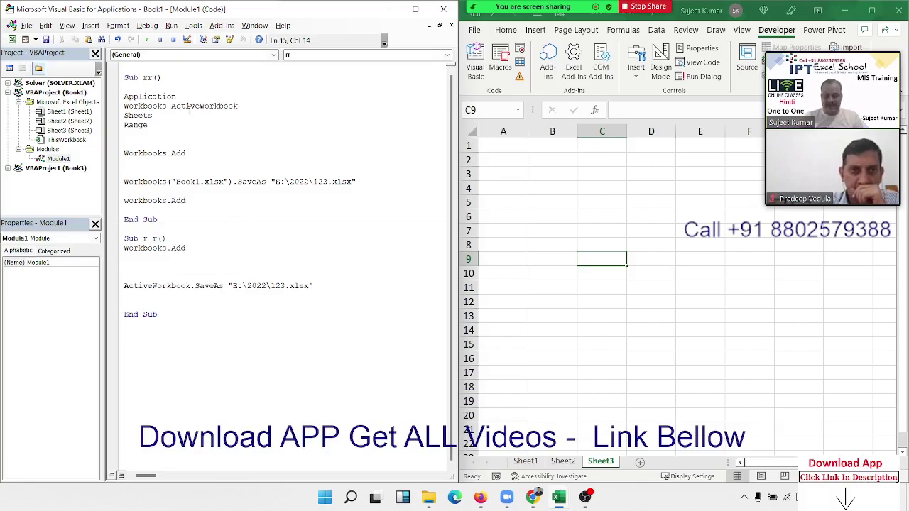
pyautogui.write('.Save')
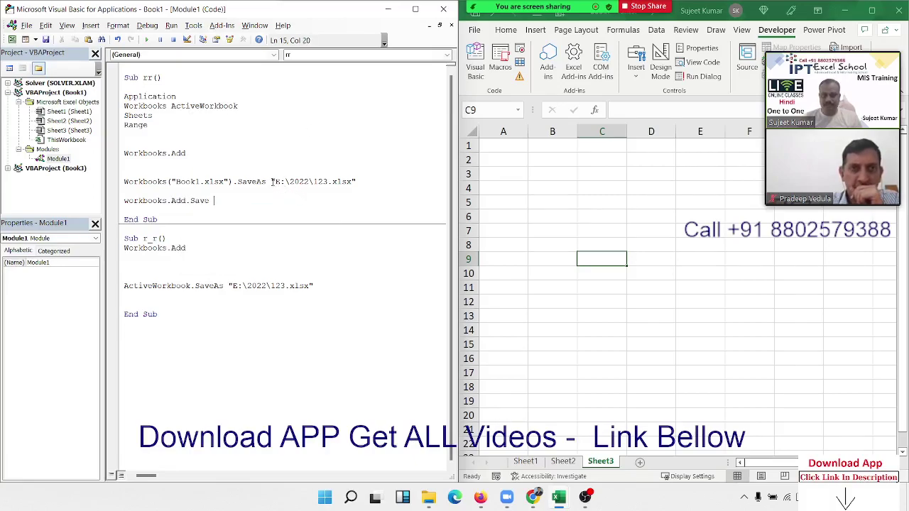
pyautogui.moveTo(271, 181); pyautogui.dragTo(356, 181)
pyautogui.hotkey('ctrl', 'c')
pyautogui.click(229, 199)
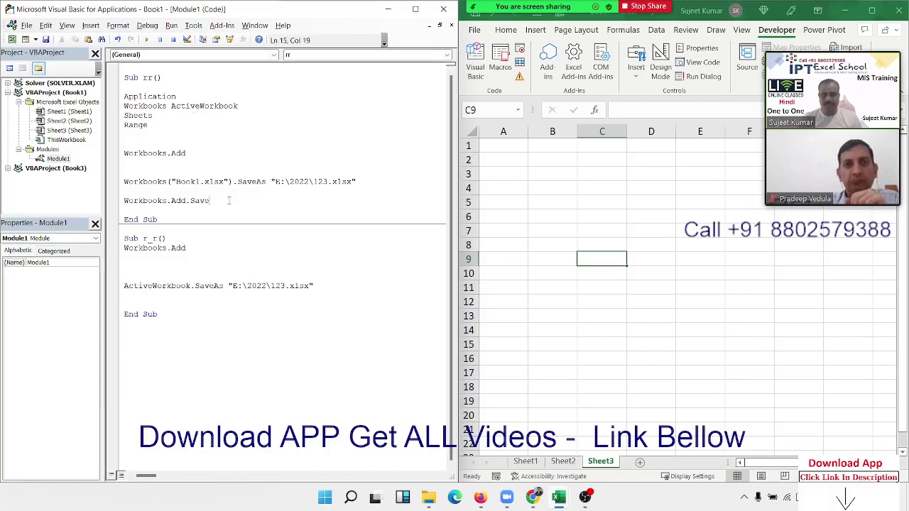
pyautogui.hotkey('ctrl', 'v')
pyautogui.click(228, 229)
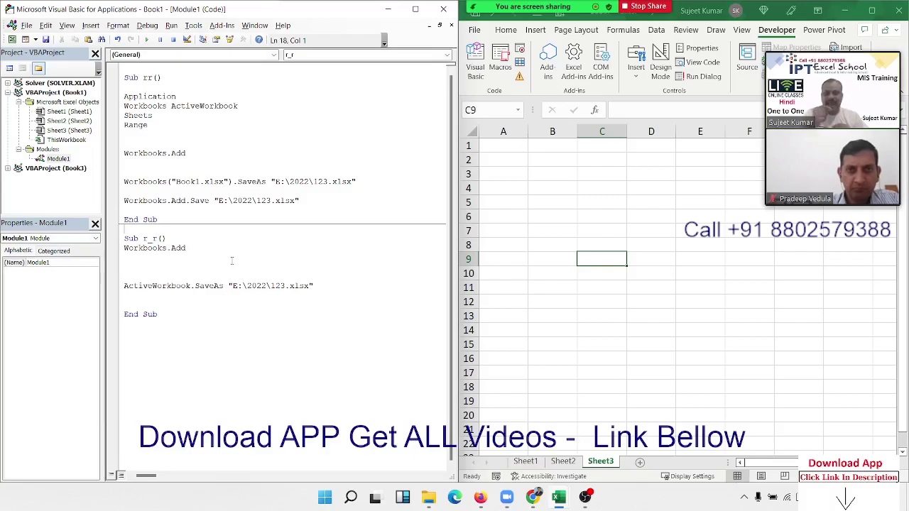
pyautogui.press('Up')
pyautogui.press('Up')
pyautogui.press('Up')
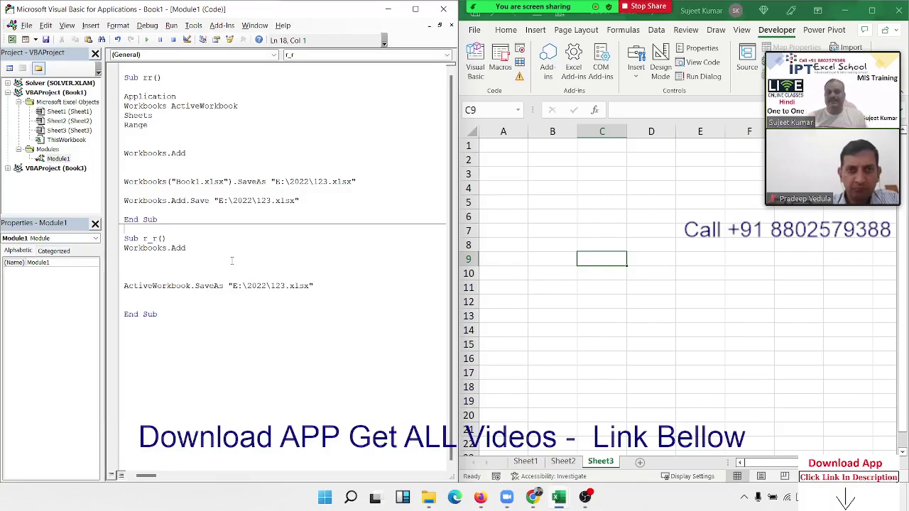
pyautogui.hotkey('shift', 'Down')
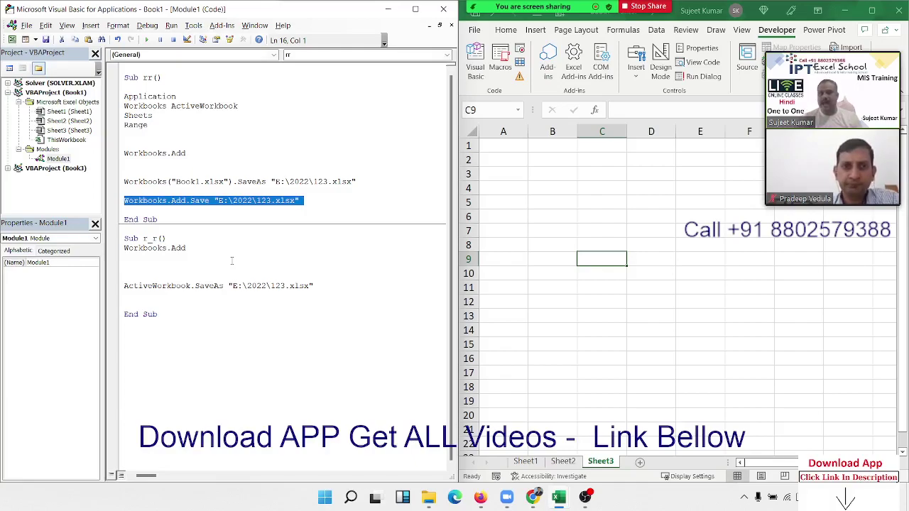
# - Select and inspect the blank lines below Workbooks.Add in the r_r macro
pyautogui.press('Up')
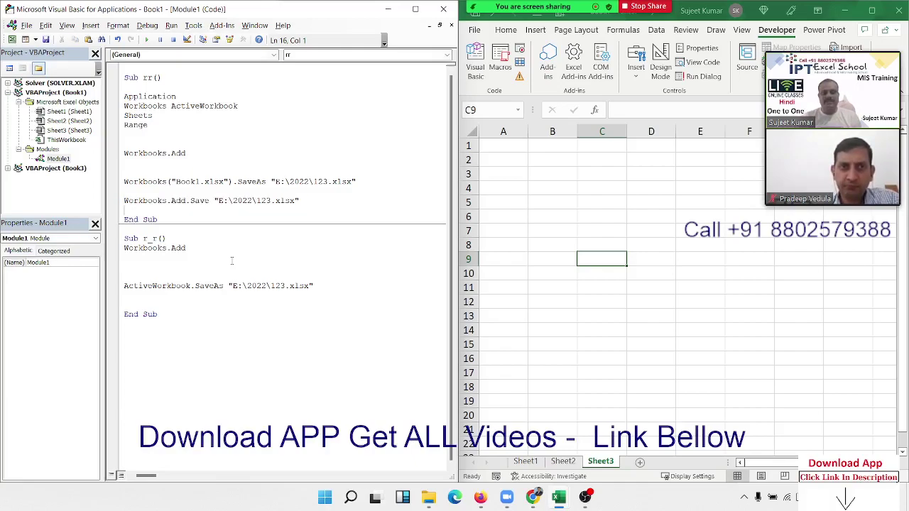
pyautogui.click(232, 261)
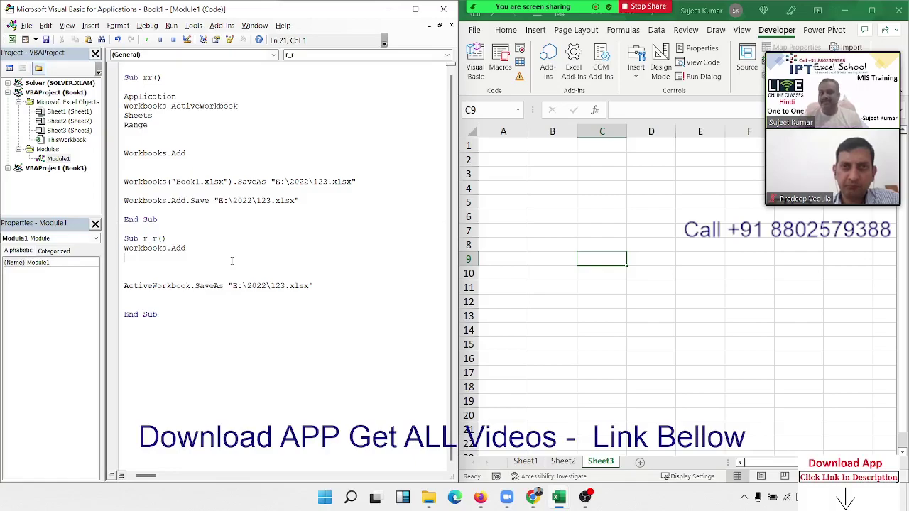
pyautogui.hotkey('shift', 'Up')
pyautogui.hotkey('shift', 'Down')
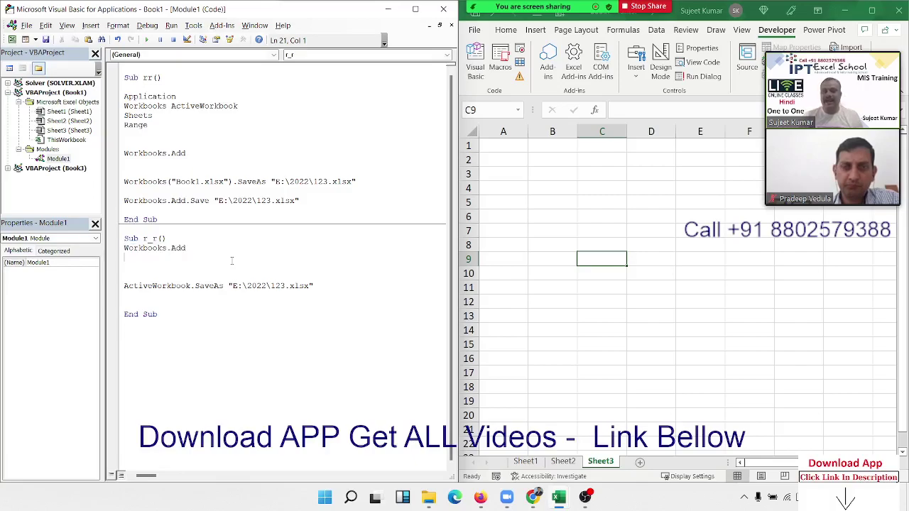
pyautogui.hotkey('shift', 'Down')
pyautogui.hotkey('shift', 'Down')
pyautogui.hotkey('shift', 'Down')
pyautogui.press('Right')
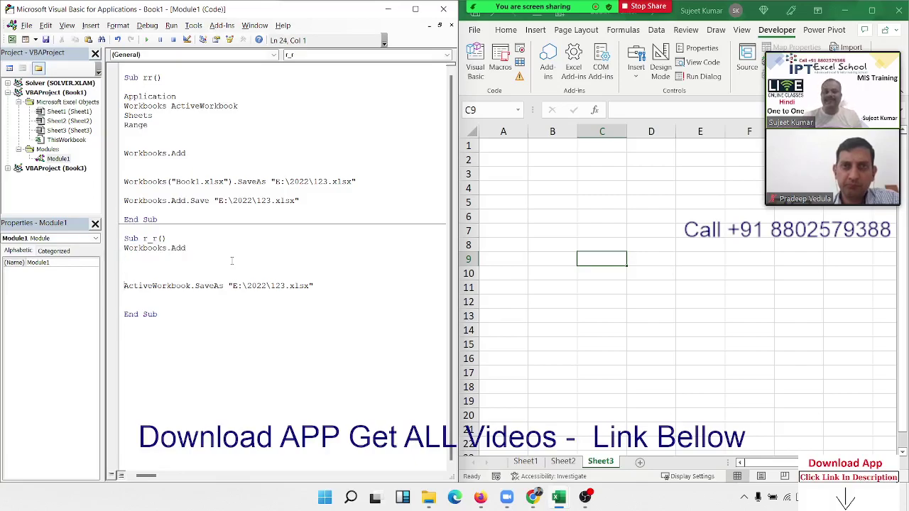
pyautogui.hotkey('shift', 'Down')
pyautogui.click(232, 260)
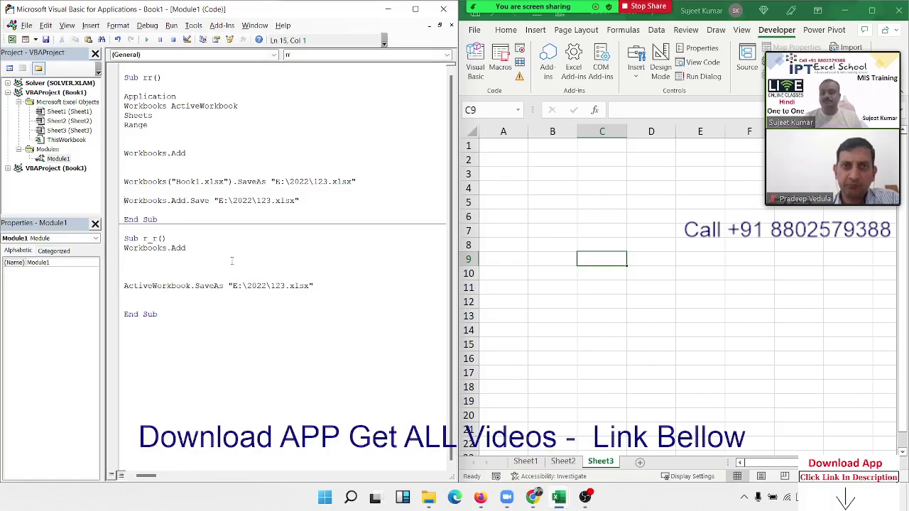
# - Insert a blank line after Workbooks.Add.Save, before End Sub in rr
pyautogui.hotkey('shift', 'Down')
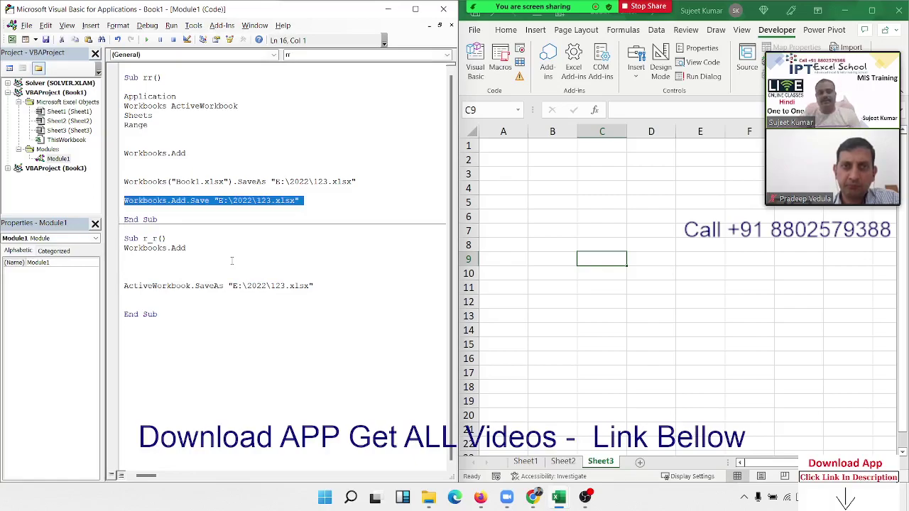
pyautogui.click(231, 219)
pyautogui.press('Return')
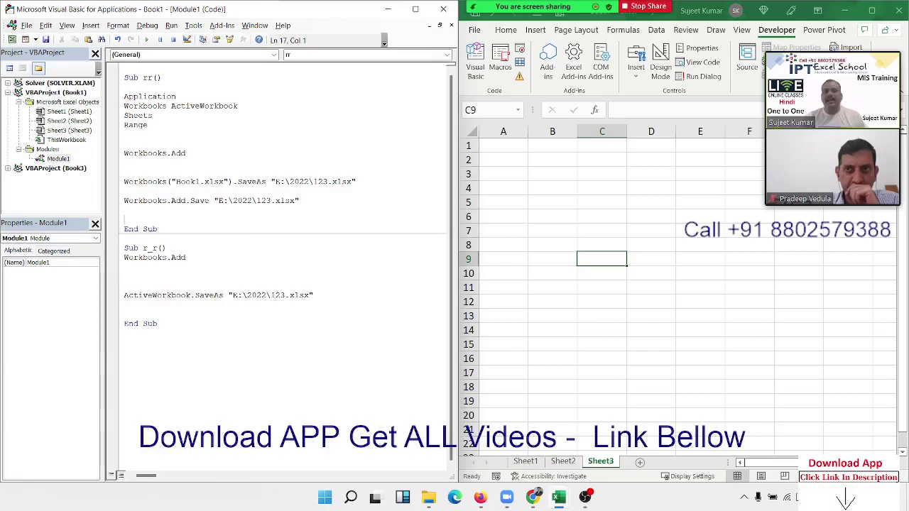
pyautogui.press('Up')
pyautogui.press('Up')
pyautogui.press('Up')
pyautogui.hotkey('shift', 'Up')
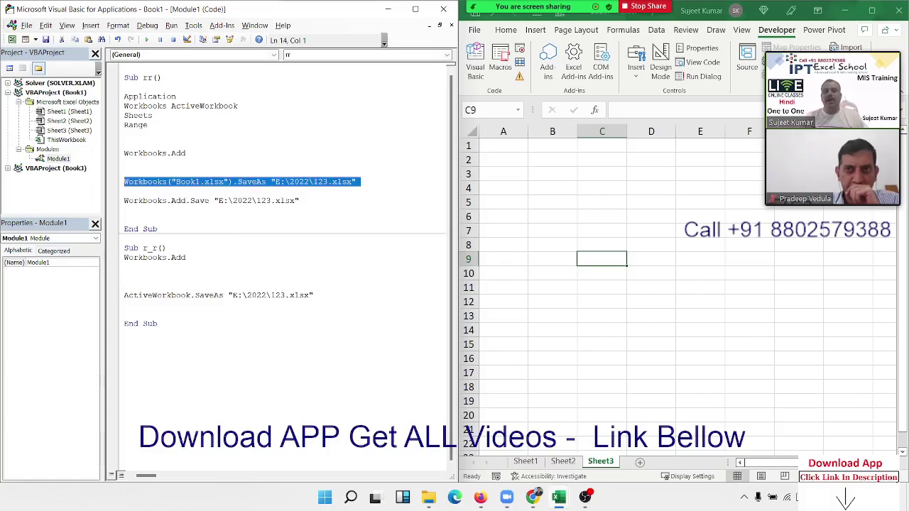
pyautogui.click(124, 210)
pyautogui.hotkey('shift', 'Down')
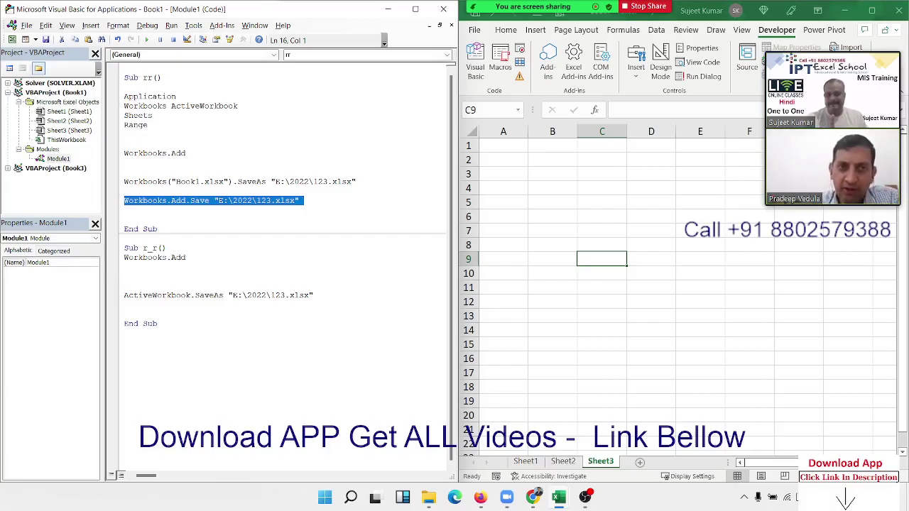
# - Change rr's Workbooks.Add.Save line to Workbooks.Add.SaveAs "E:\2022\123.xlsx"
pyautogui.click(125, 218)
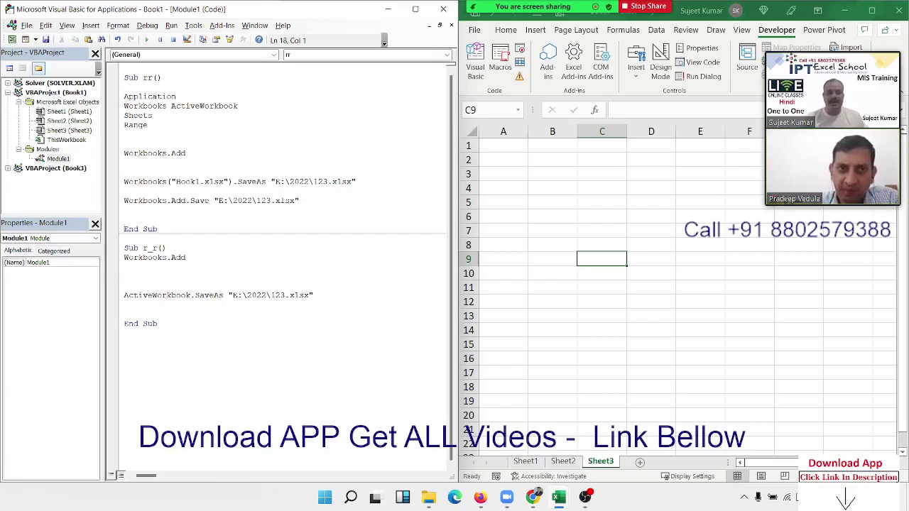
pyautogui.click(171, 200)
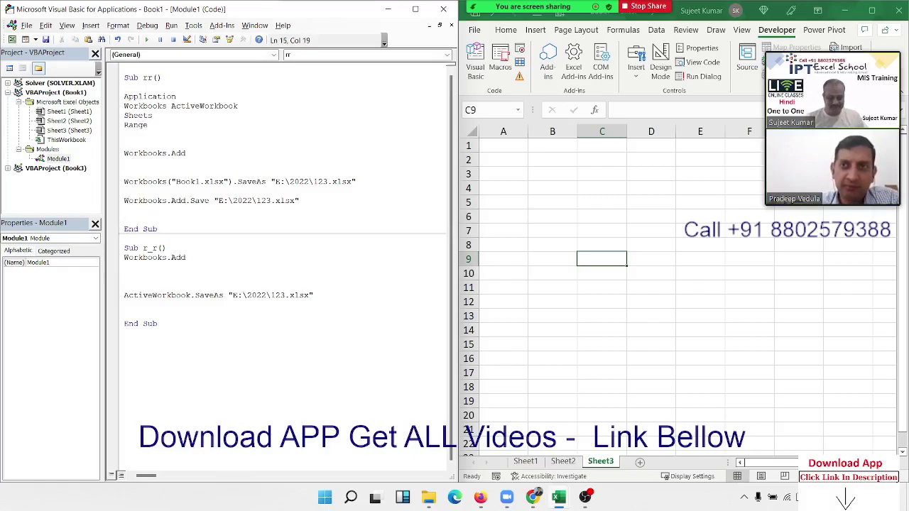
pyautogui.write('As')
pyautogui.press('BackSpace')
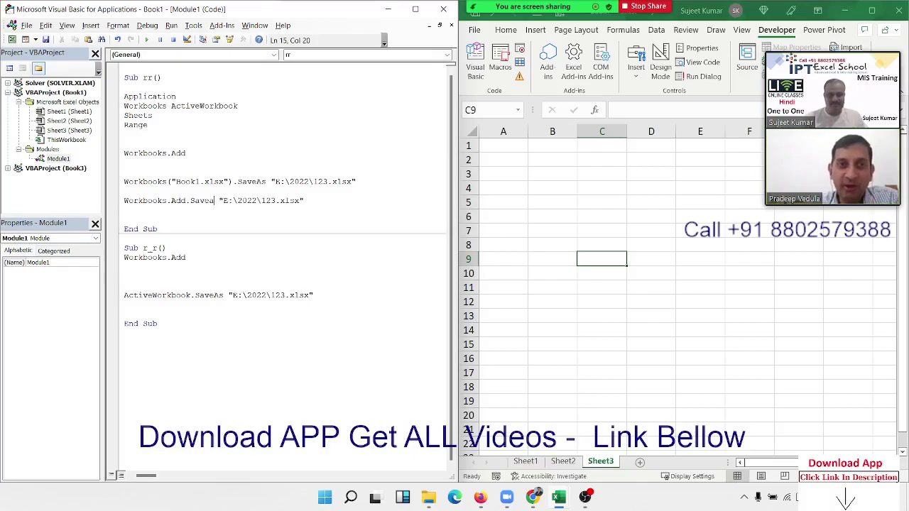
pyautogui.write('s')
pyautogui.click(125, 209)
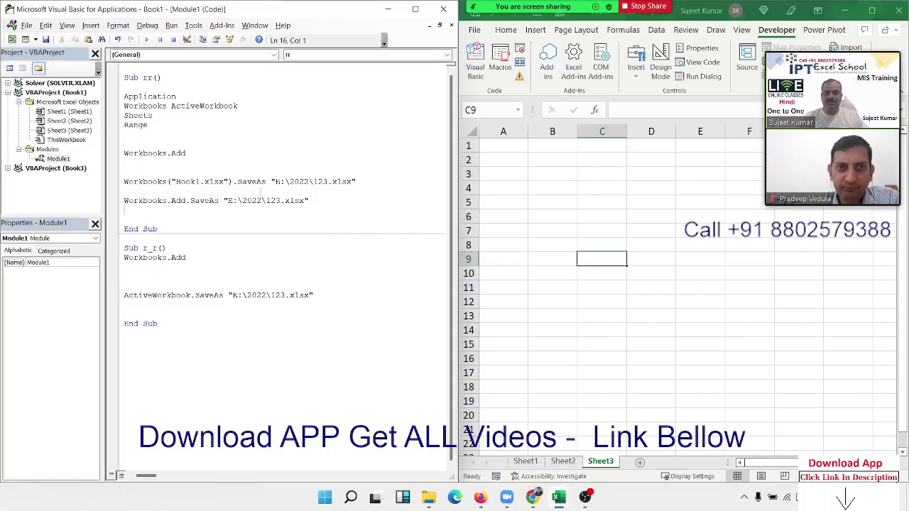
# - Select the Workbooks("Book1.xlsx").Save text from the Book1 SaveAs line
pyautogui.click(257, 182)
pyautogui.hotkey('shift', 'End')
pyautogui.hotkey('shift', 'Home')
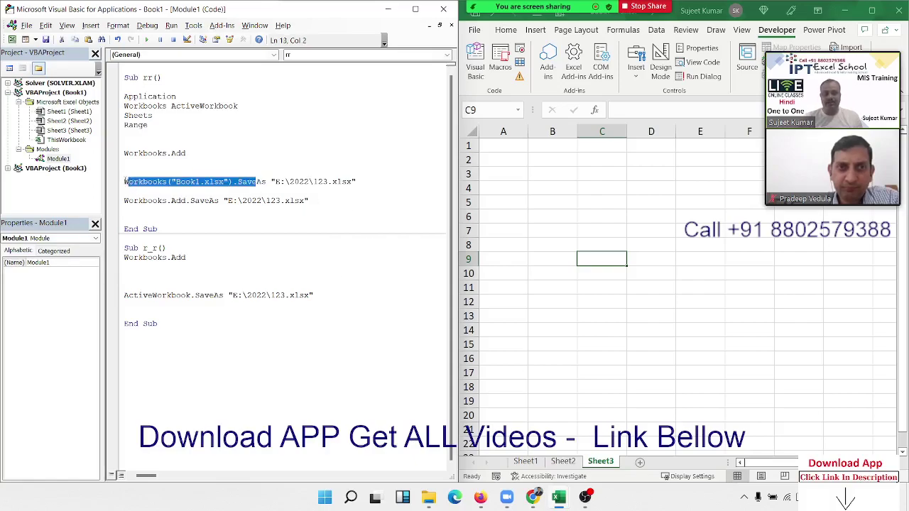
pyautogui.click(132, 220)
# - Add Workbooks("Book1.xlsx").Save before End Sub in rr and ActiveWorkbook.Save below SaveAs in r_r
pyautogui.press('Return')
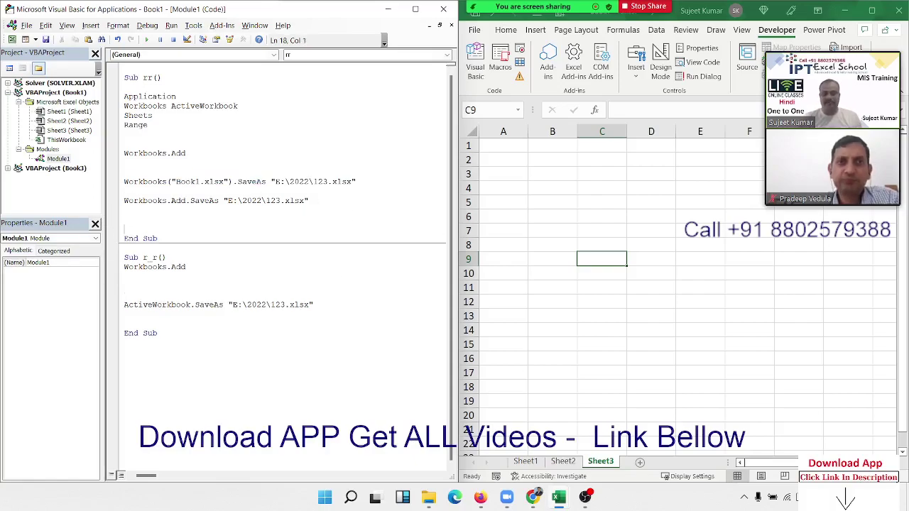
pyautogui.hotkey('ctrl', 'v')
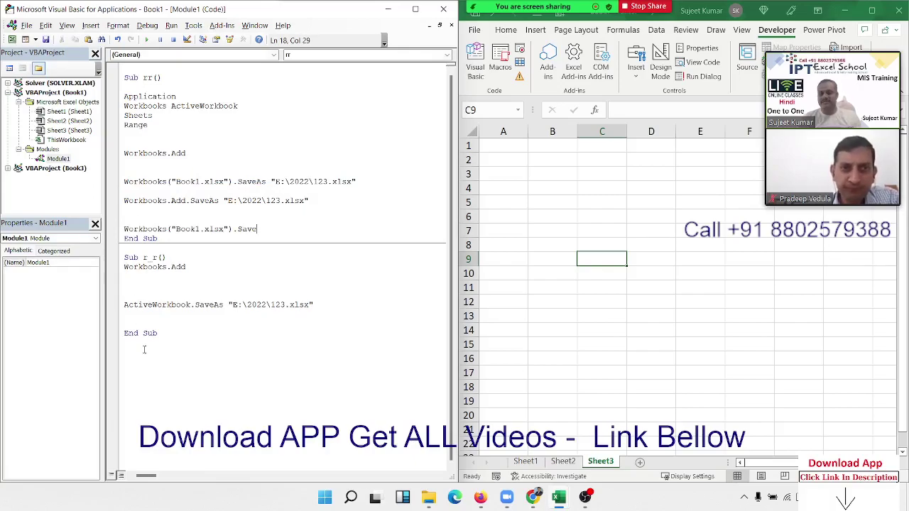
pyautogui.click(148, 323)
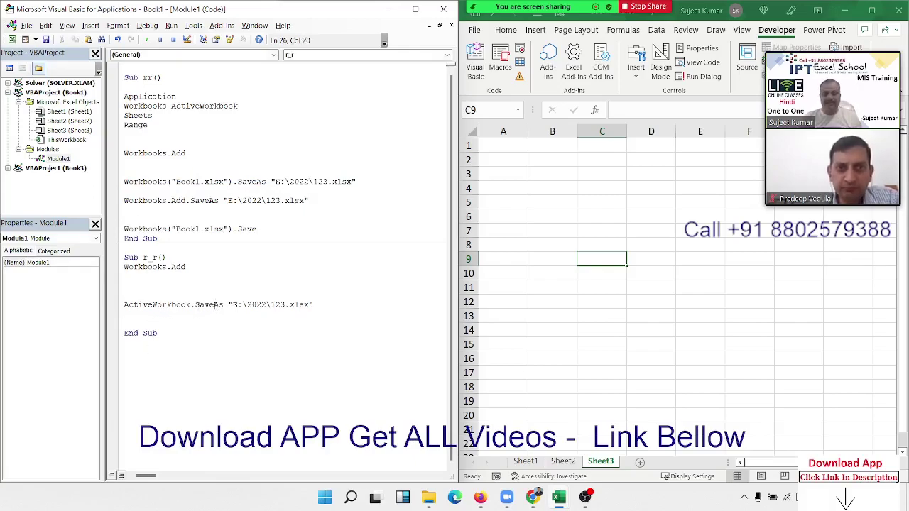
pyautogui.moveTo(214, 306); pyautogui.dragTo(124, 306)
pyautogui.hotkey('ctrl', 'c')
pyautogui.click(118, 317)
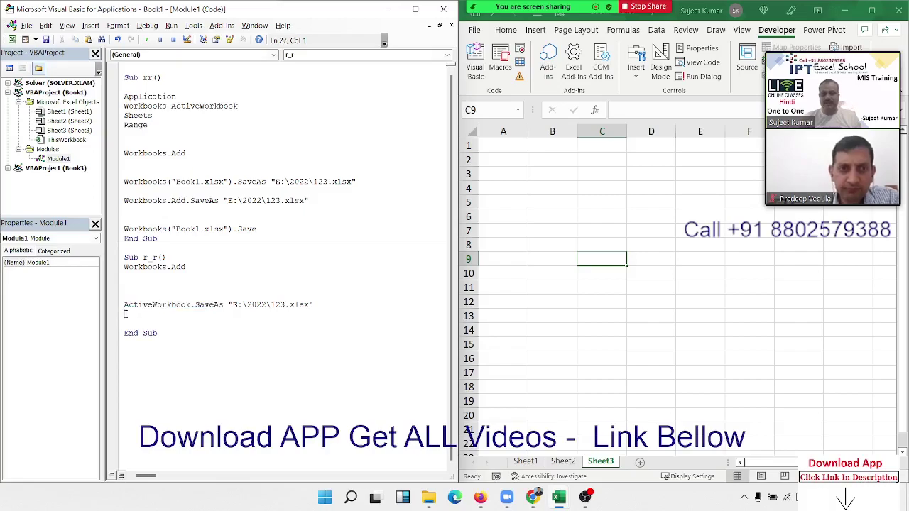
pyautogui.hotkey('ctrl', 'v')
pyautogui.press('Return')
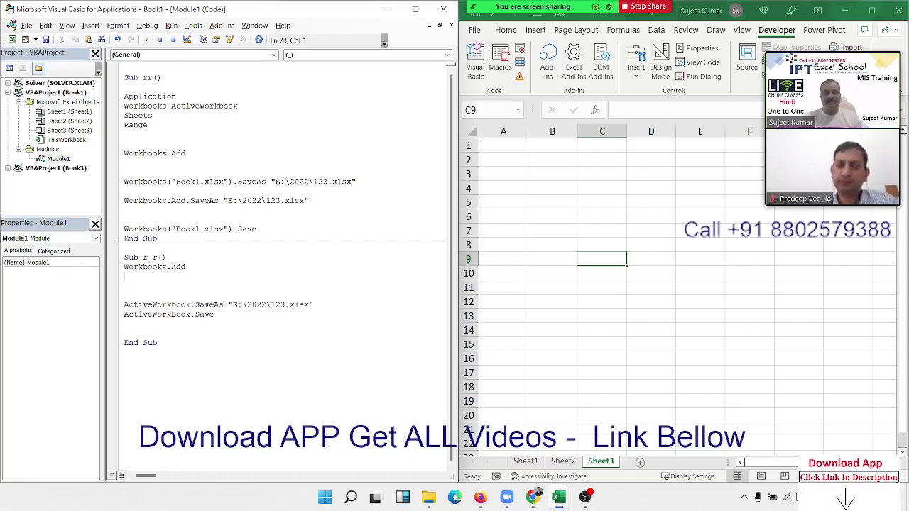
# - Remove the blank lines in r_r and add a blank line above End Sub in rr
pyautogui.press('BackSpace')
pyautogui.press('BackSpace')
pyautogui.press('Delete')
pyautogui.press('Up')
pyautogui.press('Up')
pyautogui.press('Up')
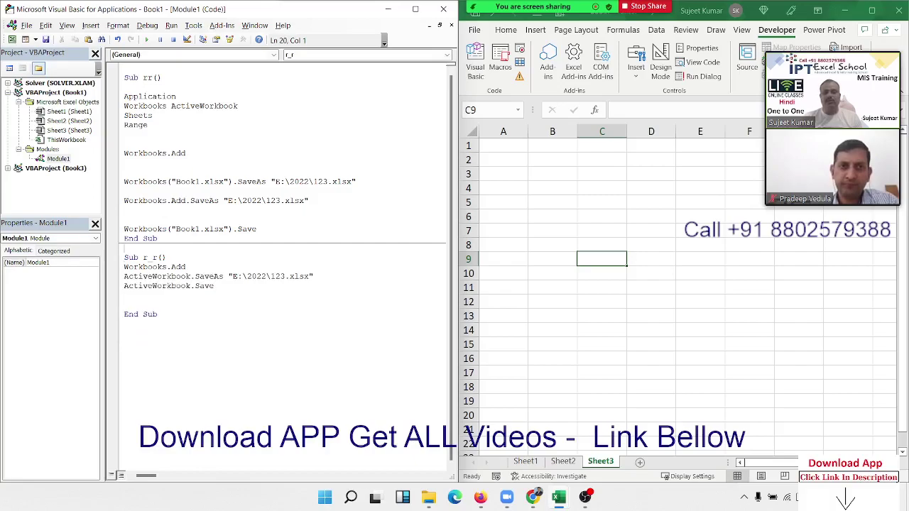
pyautogui.press('Up')
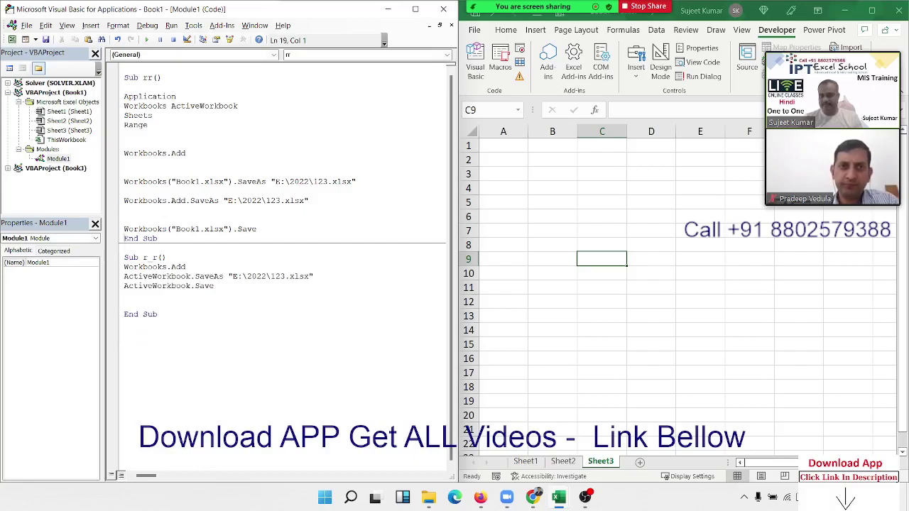
pyautogui.press('Return')
pyautogui.press('Return')
pyautogui.press('Return')
pyautogui.press('Return')
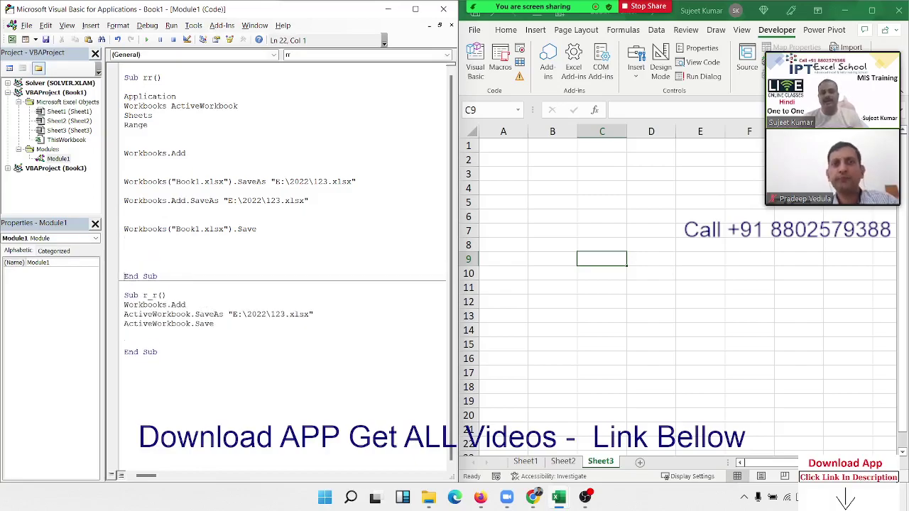
pyautogui.press('Up')
pyautogui.press('Up')
pyautogui.press('Up')
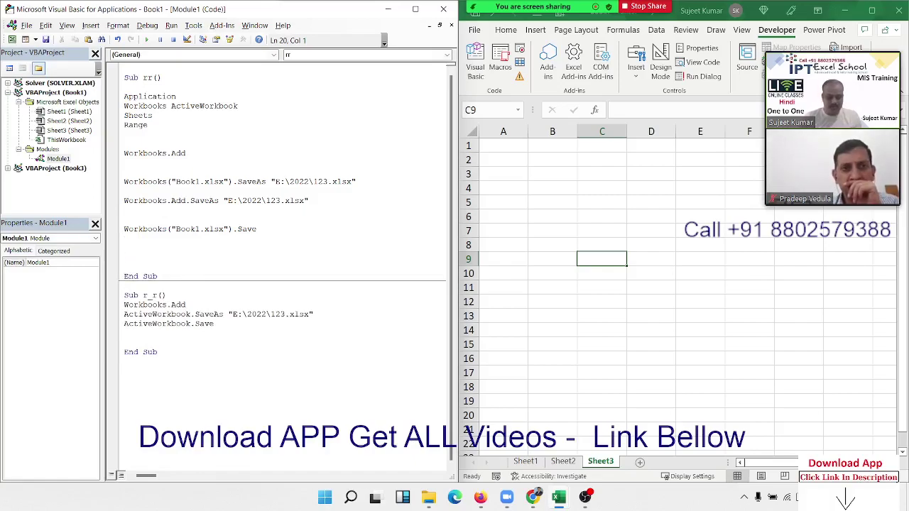
# - Add a Workbooks.Open "E:\2022\123.xlsx" line with the password as the fifth argument
pyautogui.write('orkboo')
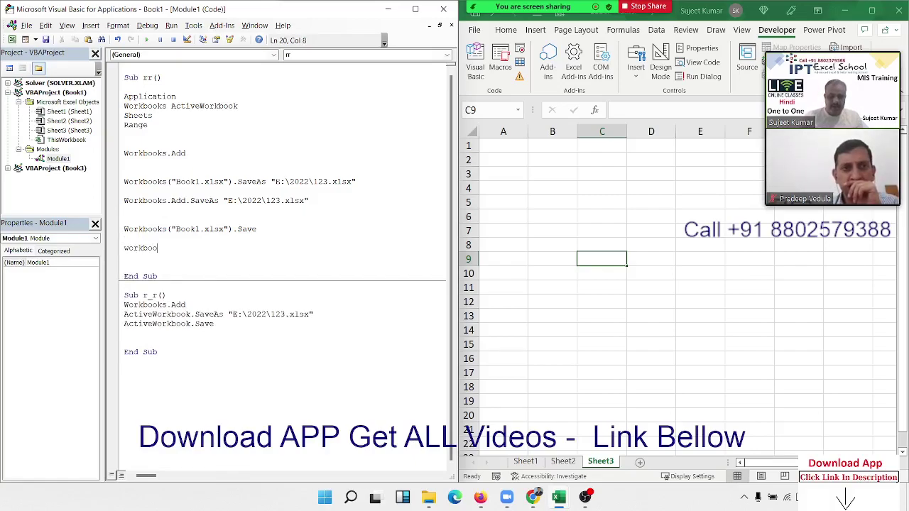
pyautogui.write('ks.op')
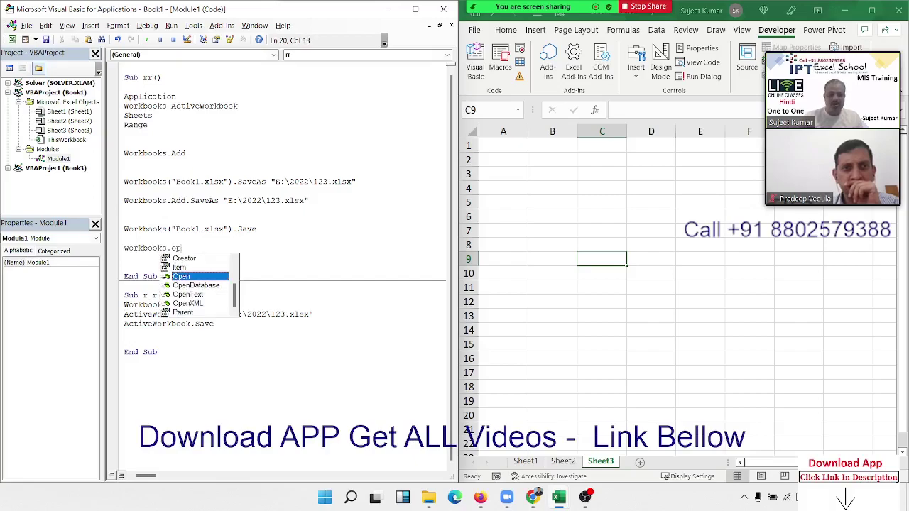
pyautogui.press('Tab')
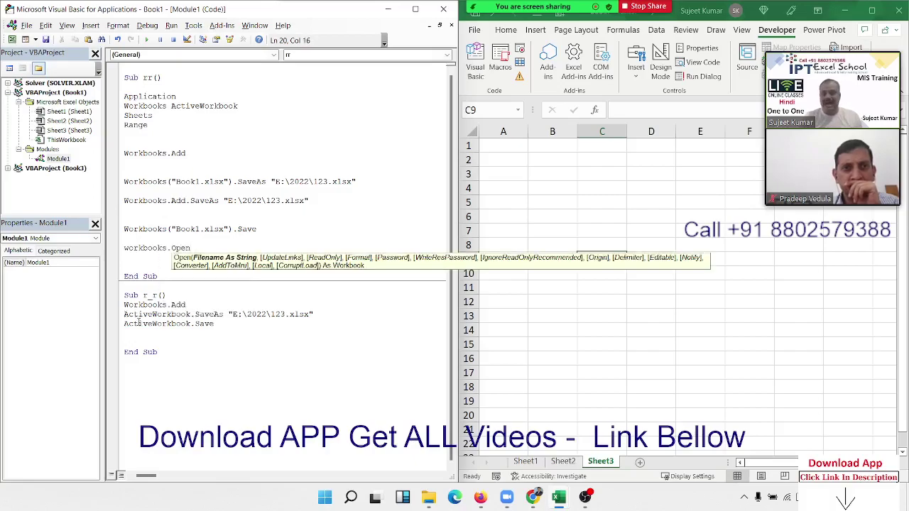
pyautogui.moveTo(271, 182); pyautogui.dragTo(356, 182)
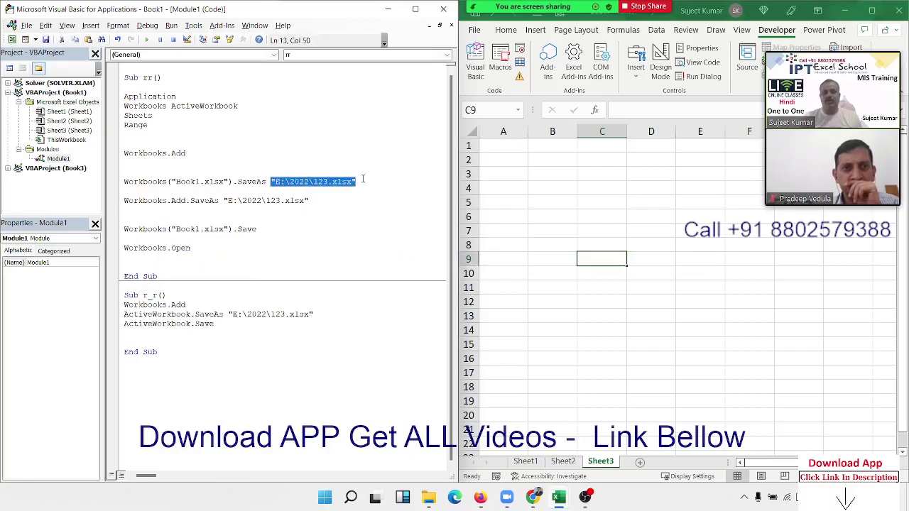
pyautogui.hotkey('ctrl', 'c')
pyautogui.click(199, 248)
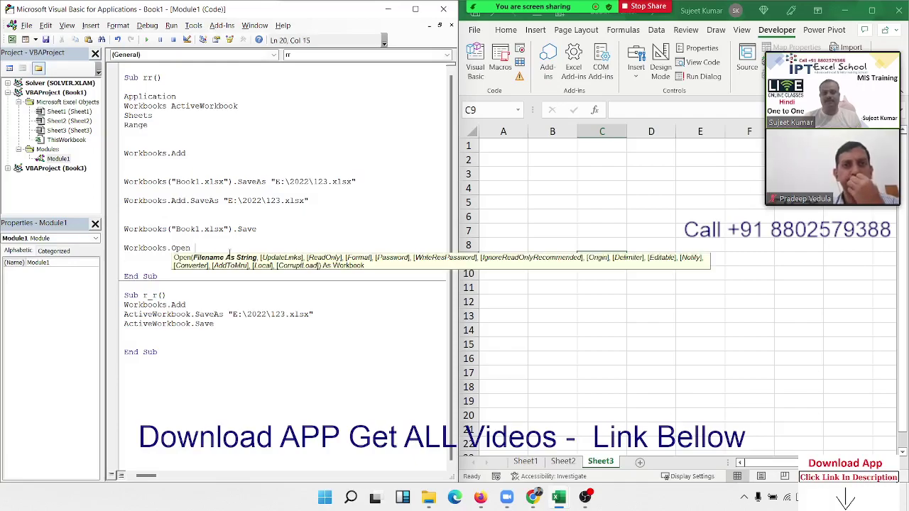
pyautogui.hotkey('ctrl', 'v')
pyautogui.click(229, 277)
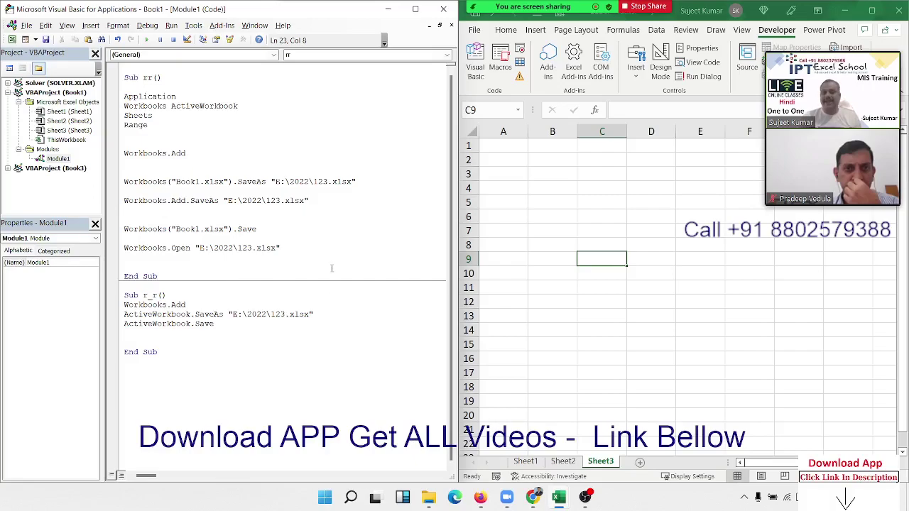
pyautogui.click(316, 251)
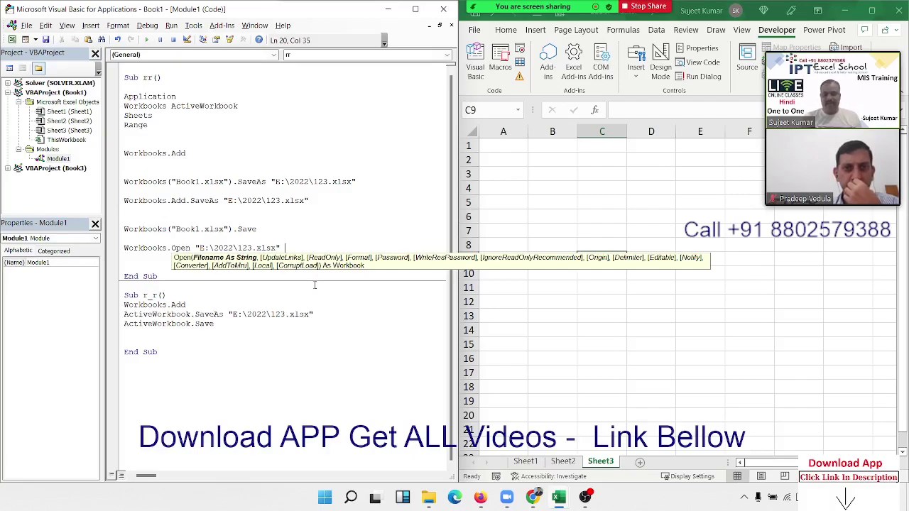
pyautogui.write(',,,')
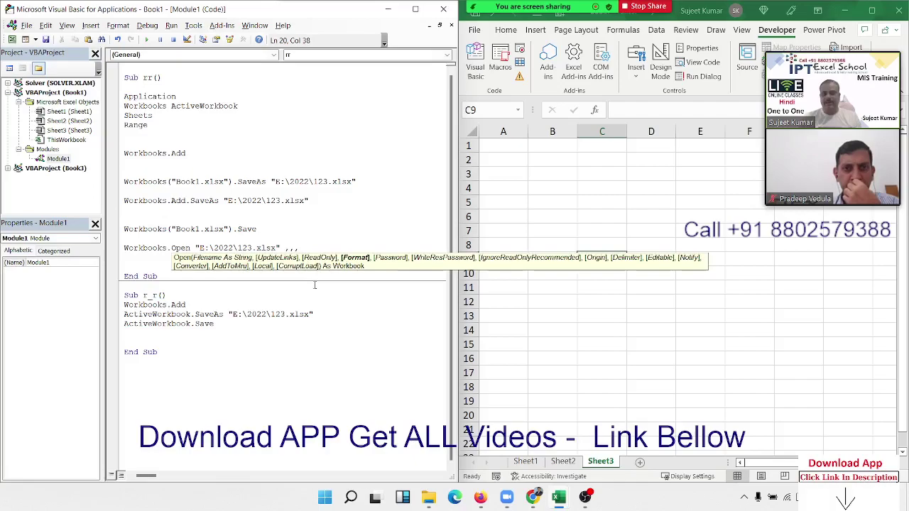
pyautogui.write(',')
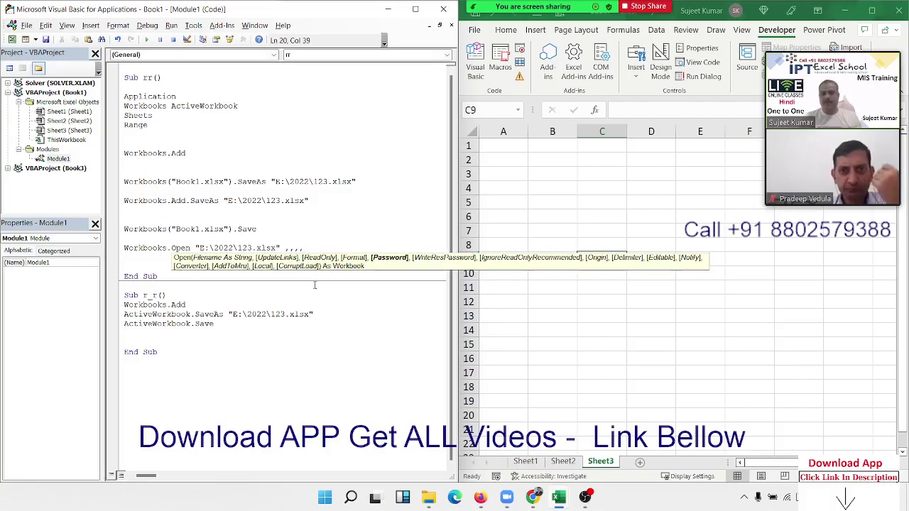
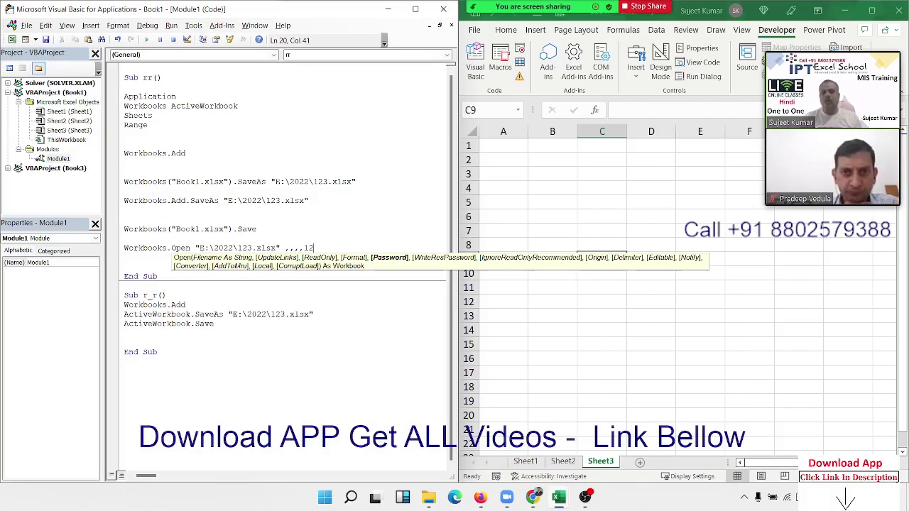
pyautogui.press('Return')
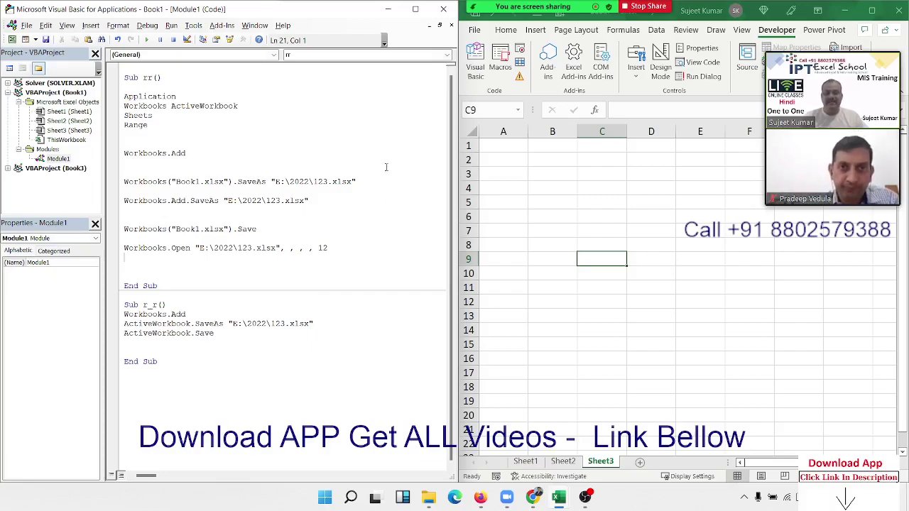
# - Append open and modify passwords plus ReadOnlyRecommended True to the Workbooks("Book1.xlsx").SaveAs line
pyautogui.click(370, 182)
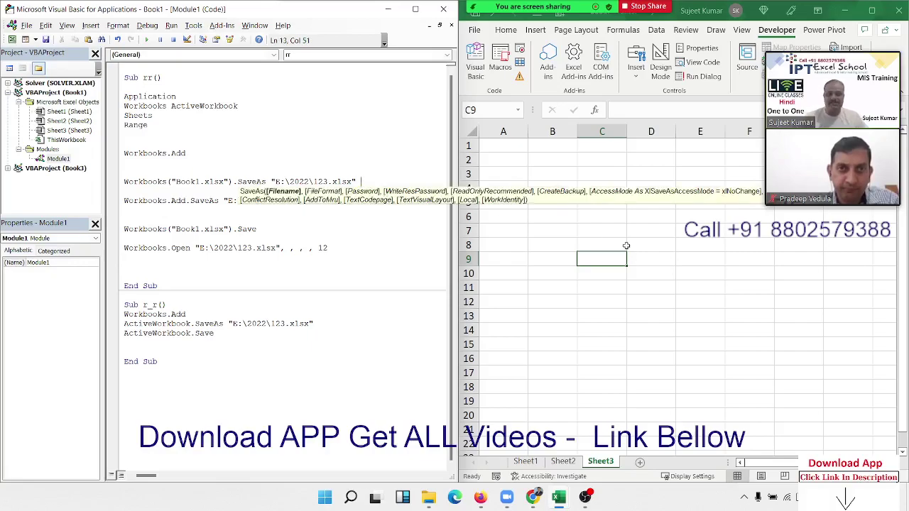
pyautogui.write(',')
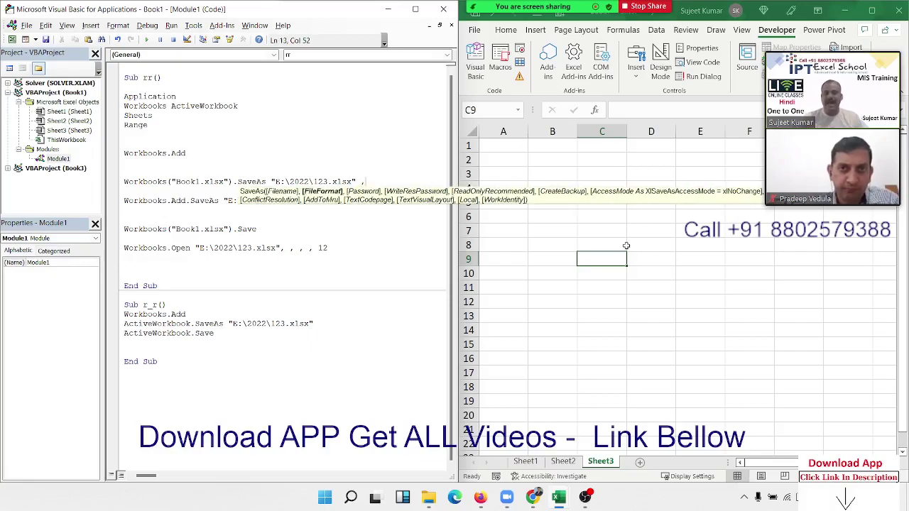
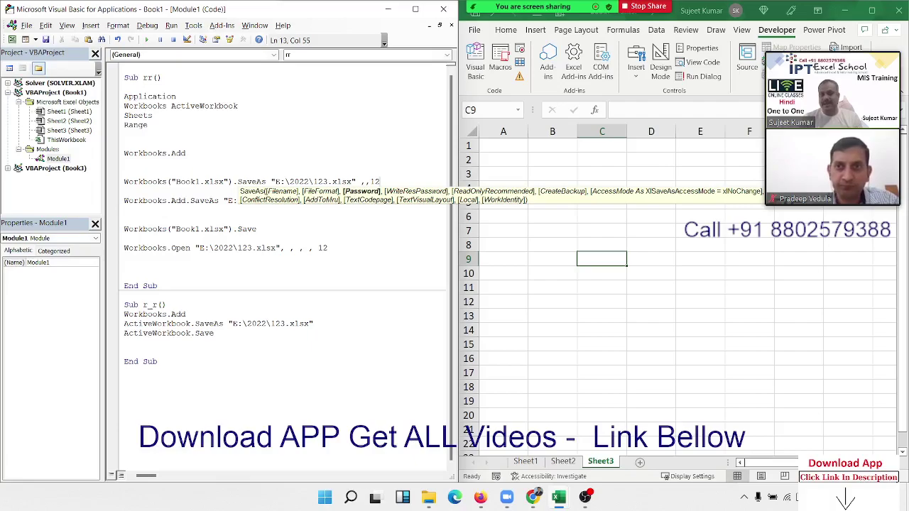
pyautogui.write(',')
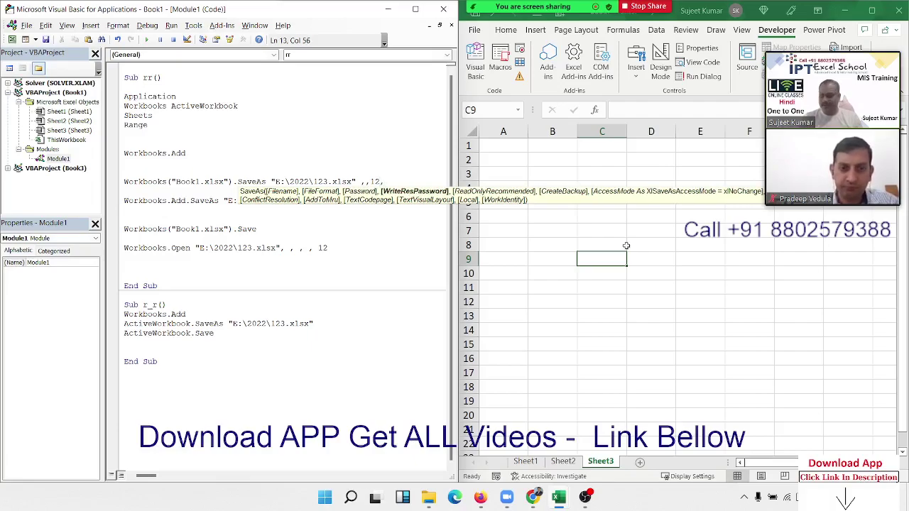
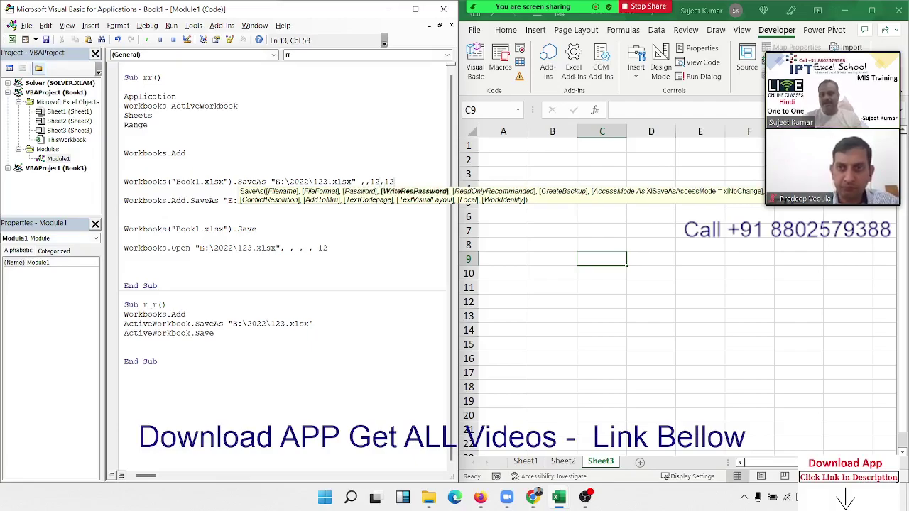
pyautogui.write('1')
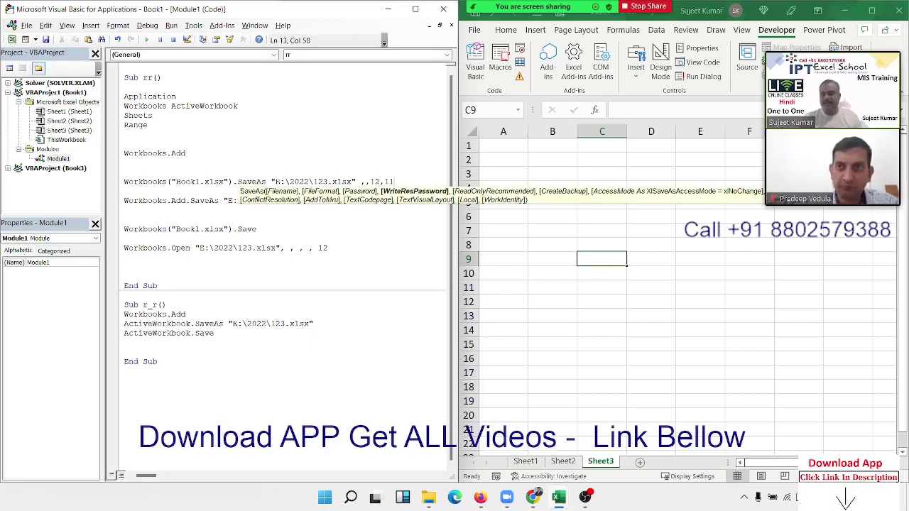
pyautogui.write(',tr')
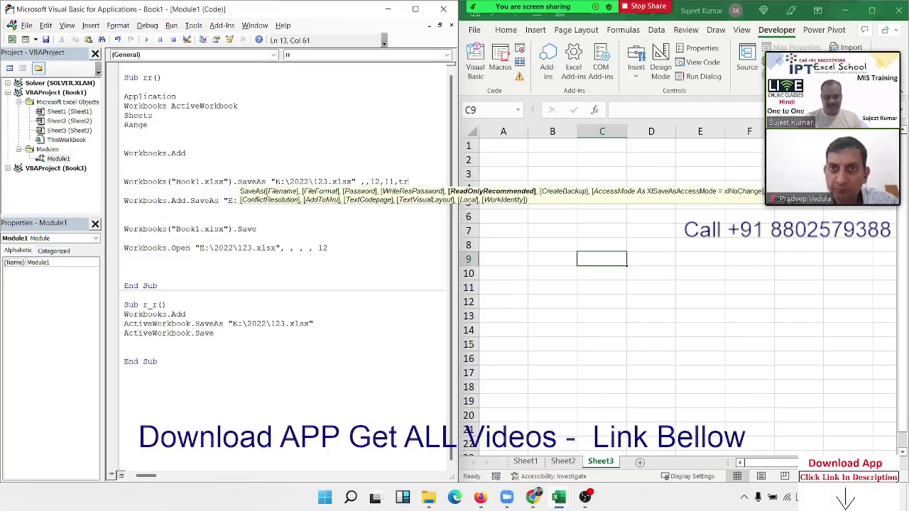
pyautogui.write('ue')
pyautogui.press('BackSpace')
pyautogui.press('BackSpace')
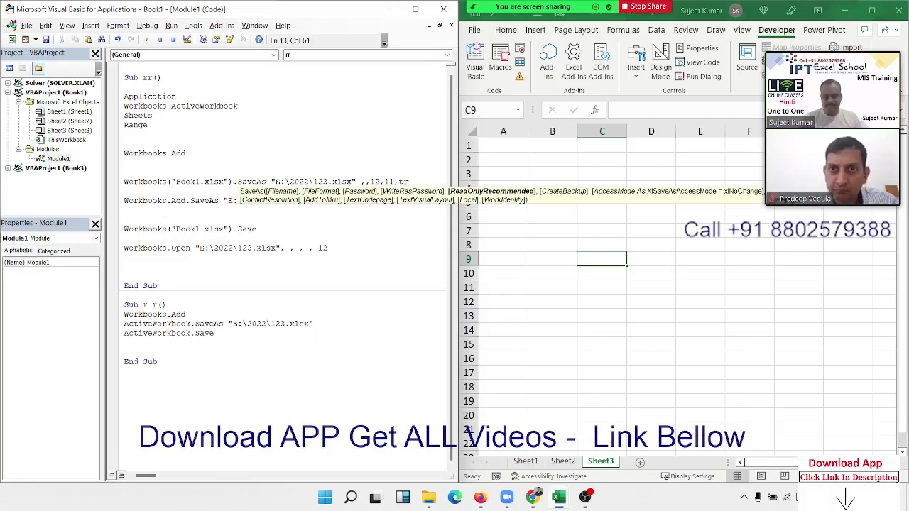
pyautogui.write('ue')
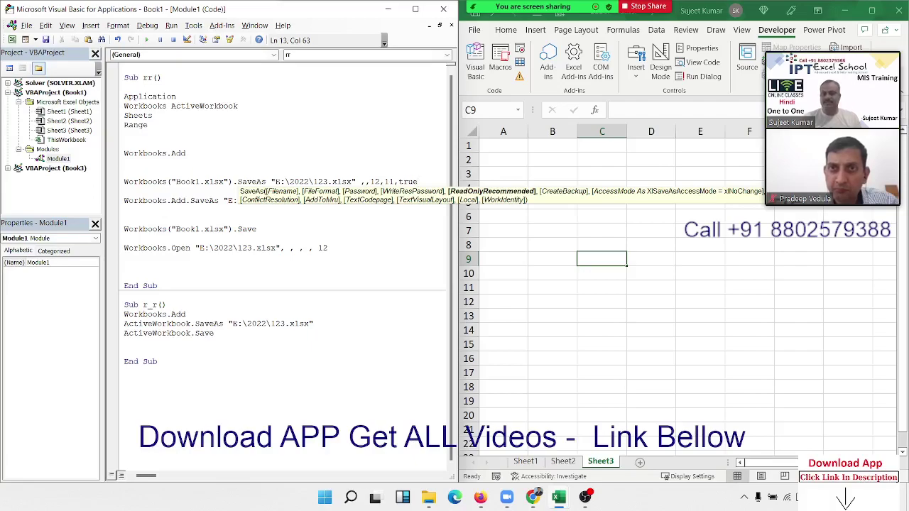
pyautogui.press('Down')
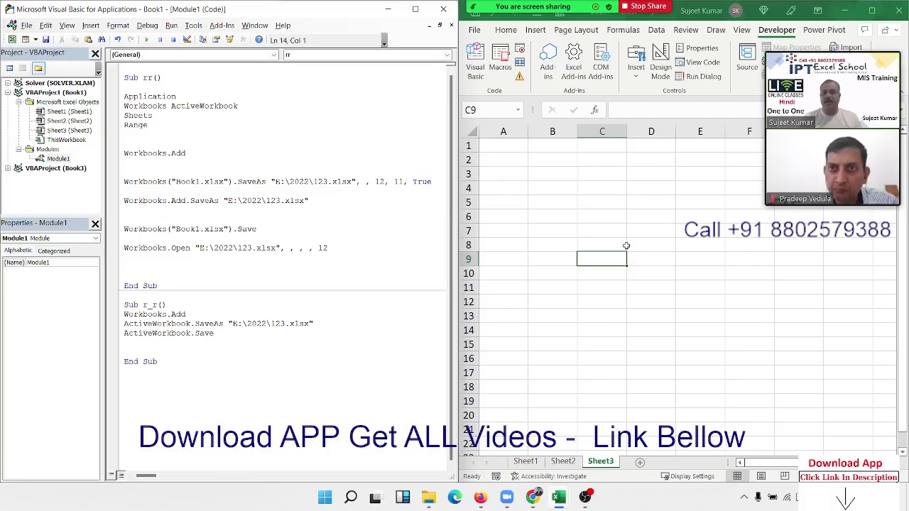
# - View Excel's Save As General Options password and read-only settings, then cancel both dialogs
pyautogui.click(611, 194)
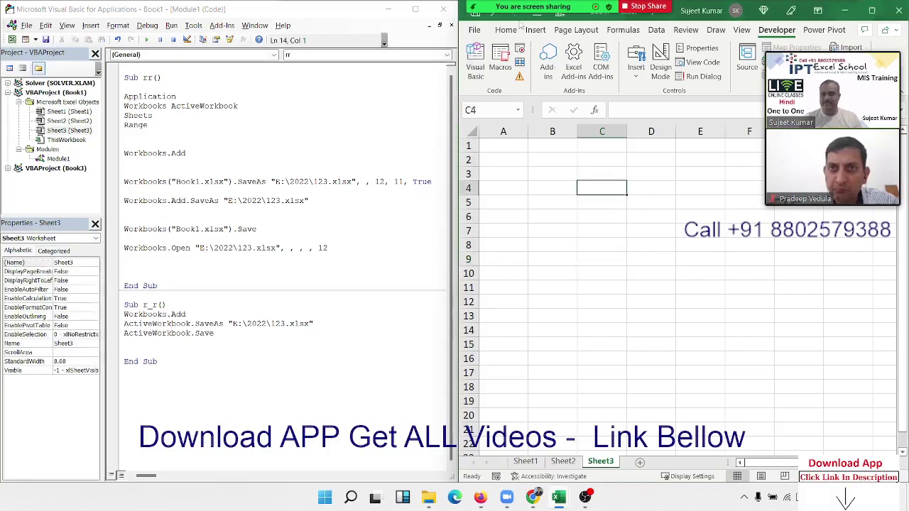
pyautogui.click(475, 31)
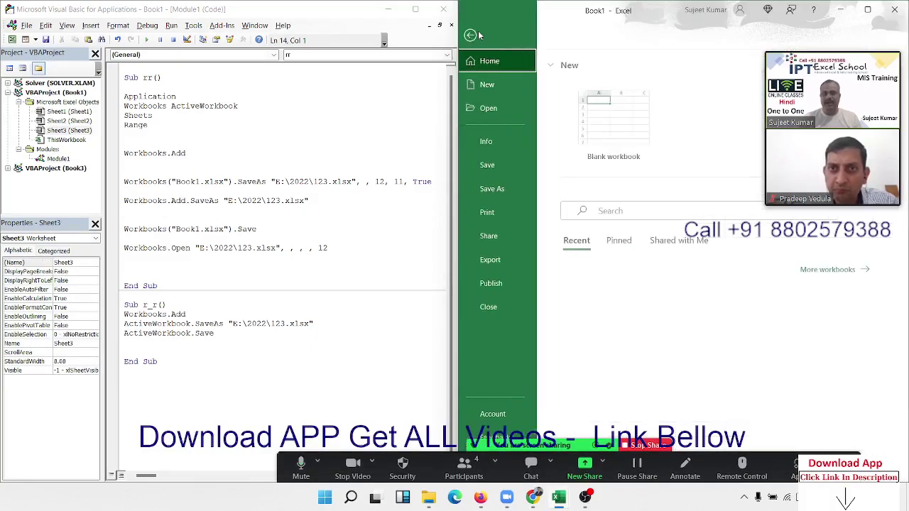
pyautogui.click(509, 190)
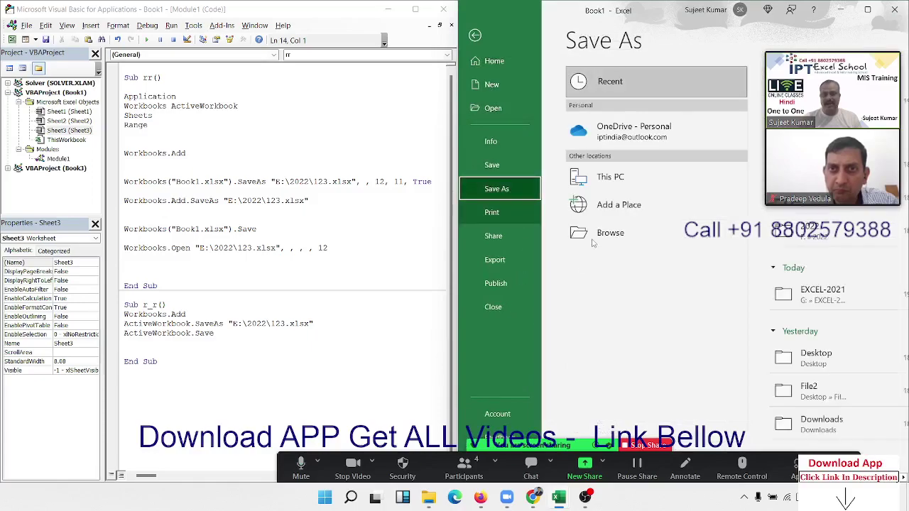
pyautogui.click(584, 229)
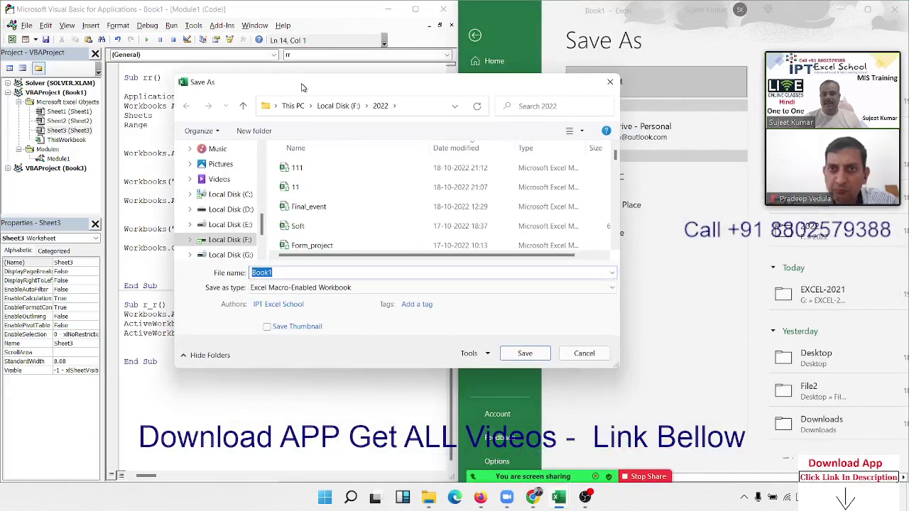
pyautogui.click(485, 355)
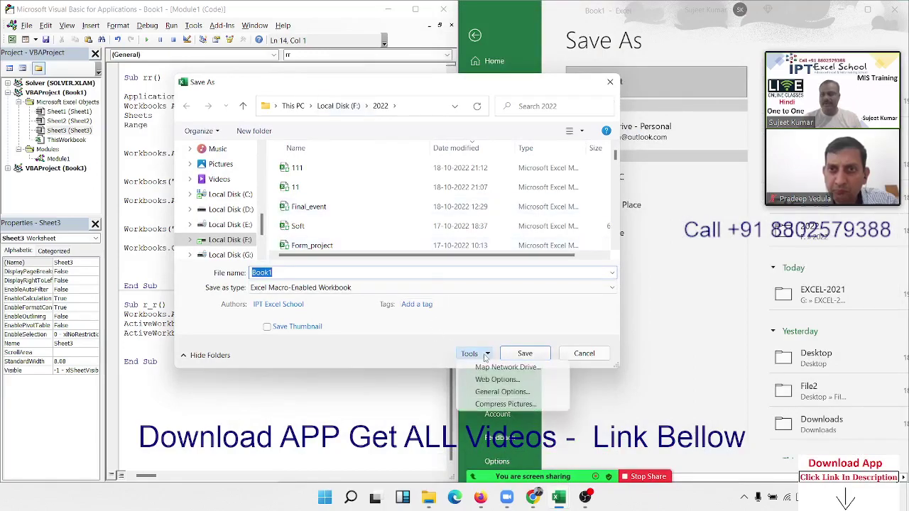
pyautogui.click(501, 392)
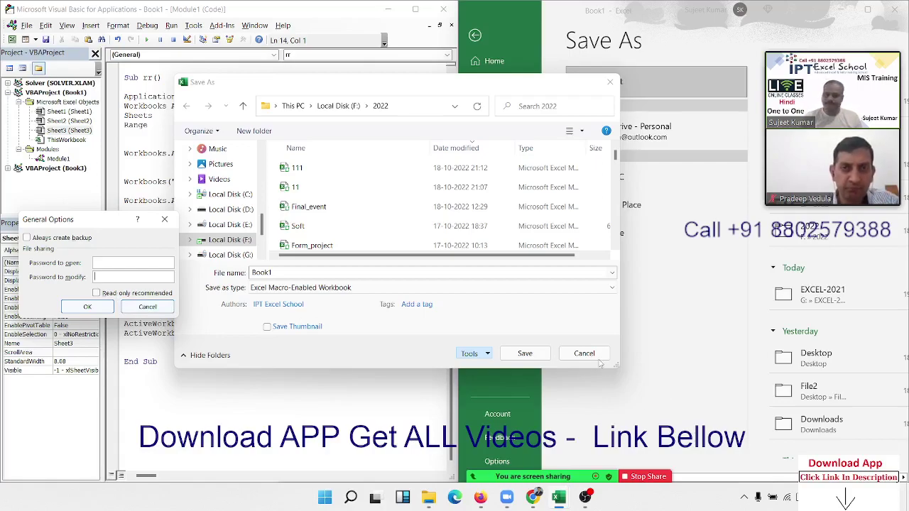
pyautogui.click(147, 306)
pyautogui.click(584, 353)
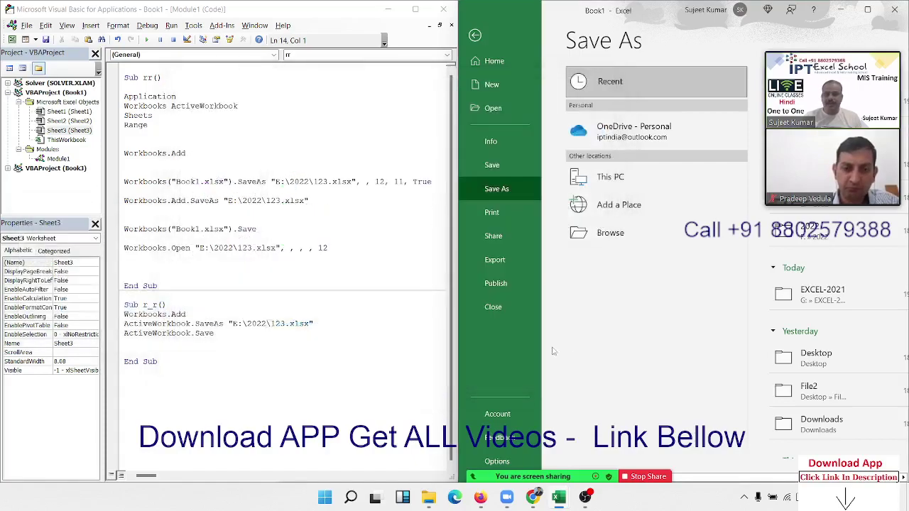
# - Add an empty line after Workbooks.Open in rr and place the cursor on it
pyautogui.click(359, 181)
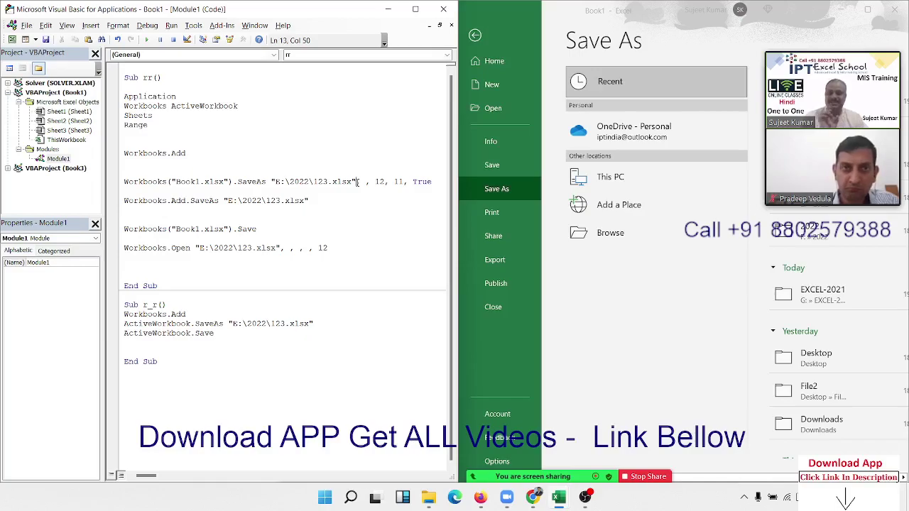
pyautogui.click(276, 276)
pyautogui.press('Return')
pyautogui.press('Return')
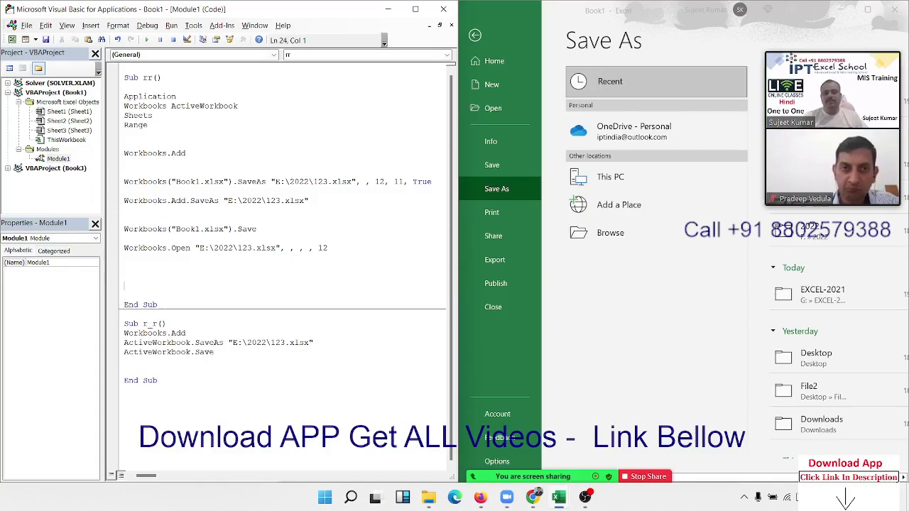
pyautogui.press('Up')
pyautogui.press('Up')
pyautogui.press('Up')
pyautogui.press('Up')
pyautogui.hotkey('shift', 'Right')
pyautogui.hotkey('shift', 'Right')
pyautogui.hotkey('shift', 'Right')
pyautogui.hotkey('shift', 'Right')
pyautogui.hotkey('shift', 'Right')
pyautogui.hotkey('shift', 'Right')
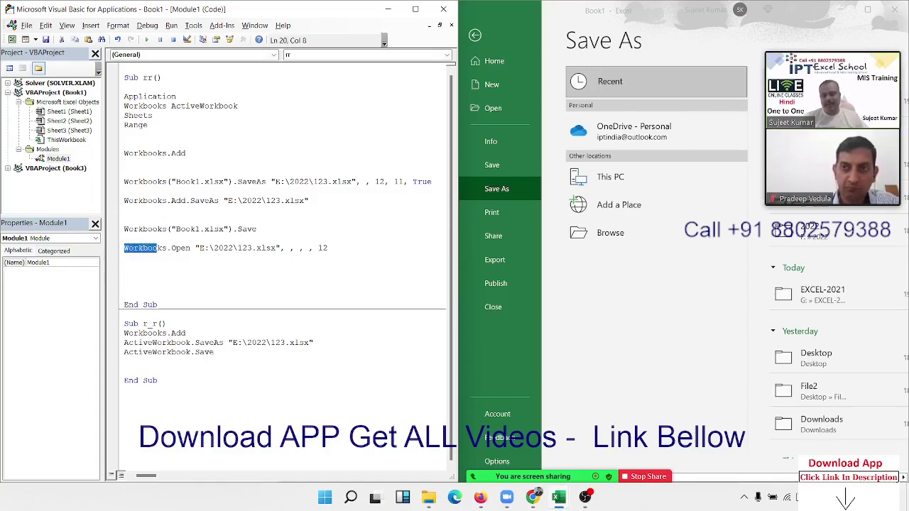
pyautogui.hotkey('shift', 'Right')
pyautogui.hotkey('shift', 'Right')
pyautogui.hotkey('shift', 'Right')
pyautogui.hotkey('shift', 'Right')
pyautogui.hotkey('shift', 'Right')
pyautogui.hotkey('shift', 'Right')
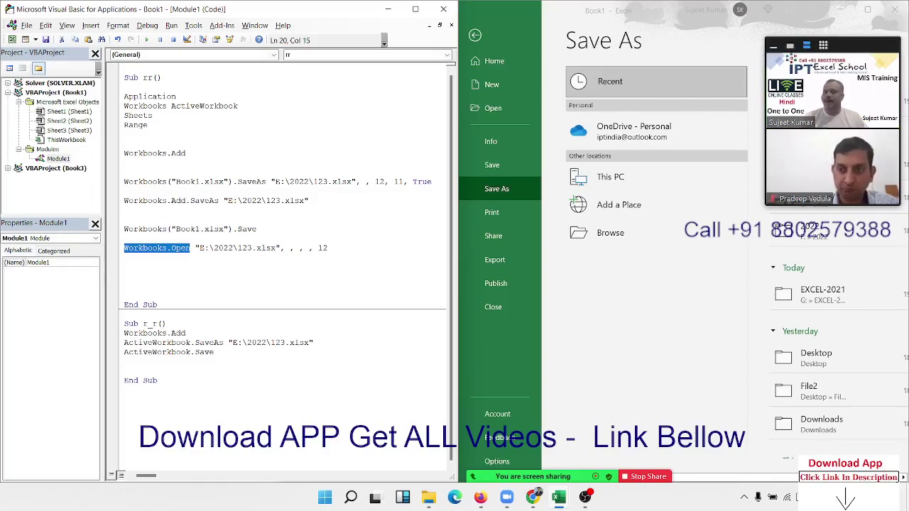
pyautogui.click(831, 164)
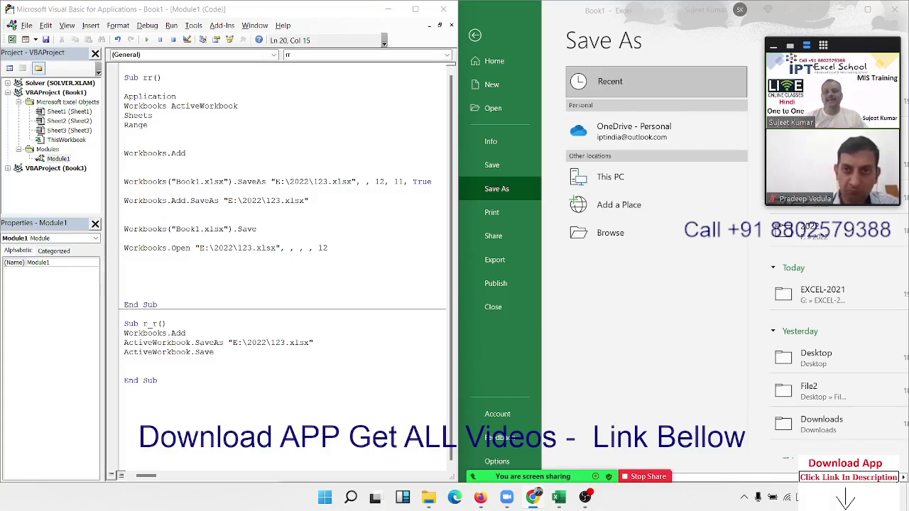
pyautogui.click(193, 284)
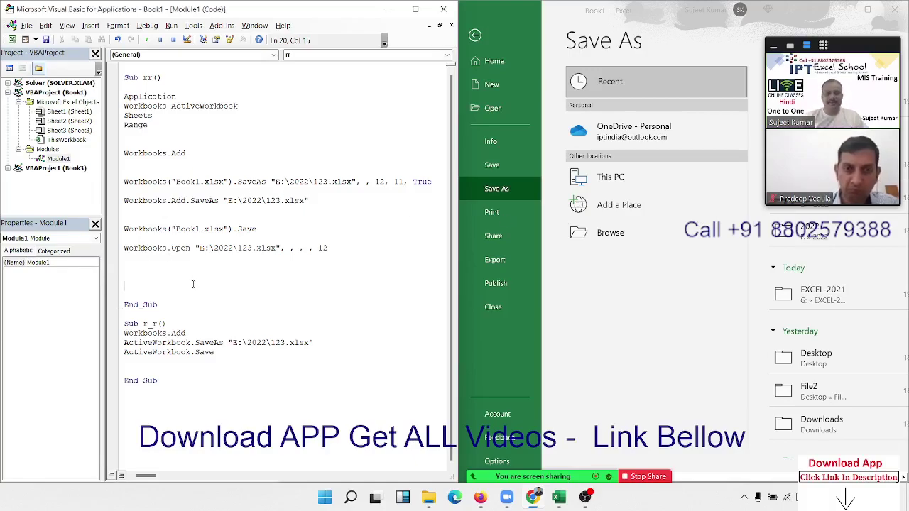
pyautogui.click(179, 276)
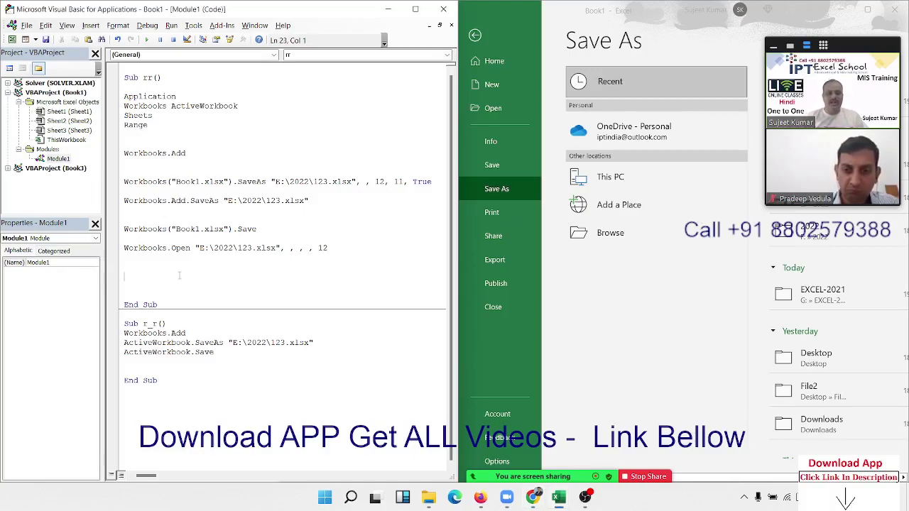
# - Type Workbooks("Book1.xlsx").Close on the empty line below Workbooks.Open in Sub rr
pyautogui.write('wo')
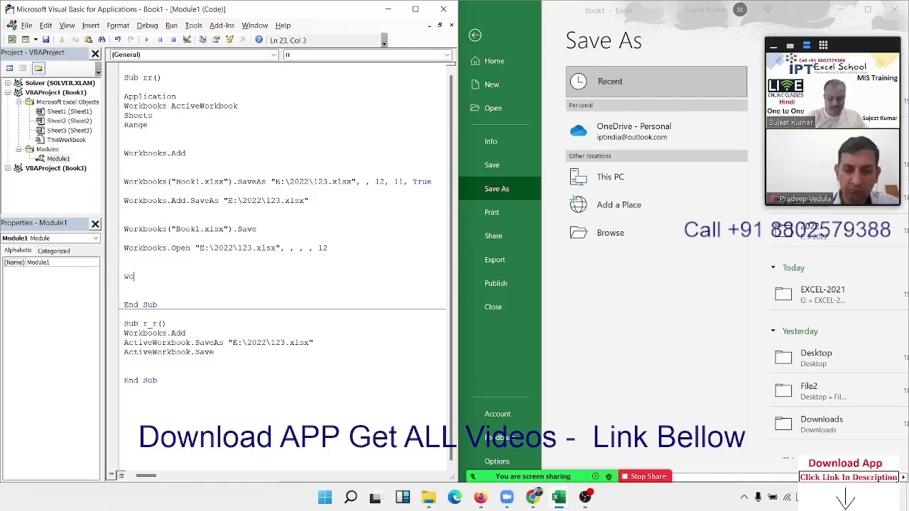
pyautogui.write('rkboo')
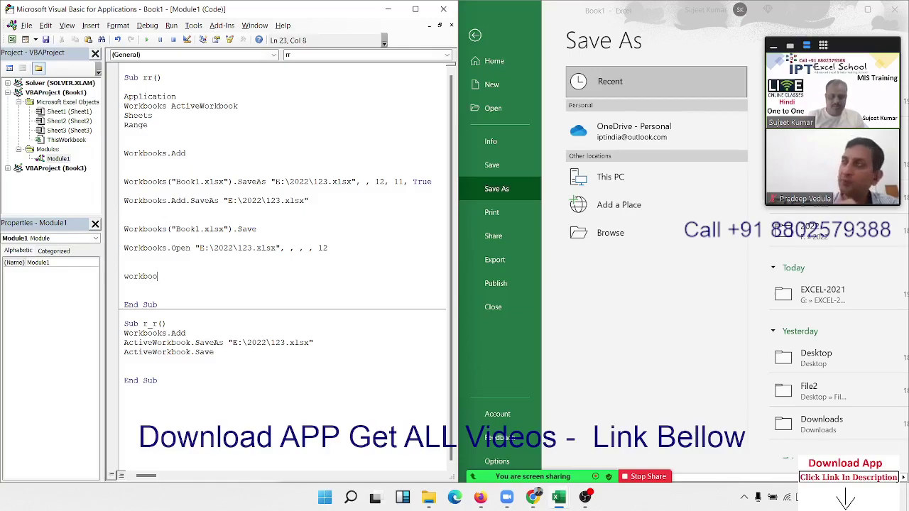
pyautogui.write('ks')
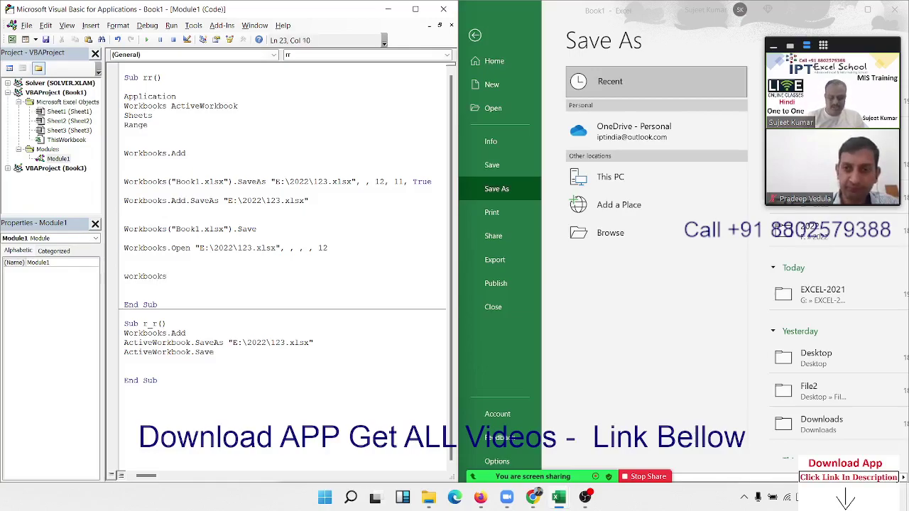
pyautogui.write('(')
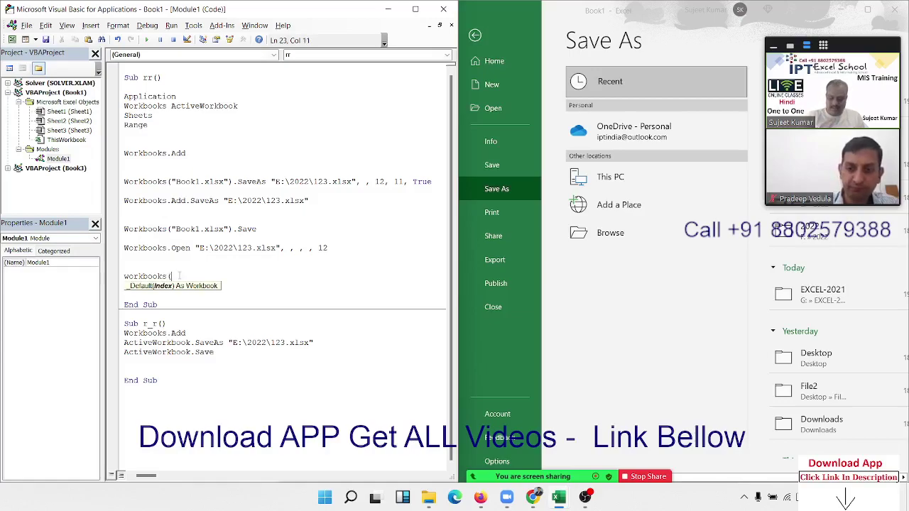
pyautogui.write('"Book')
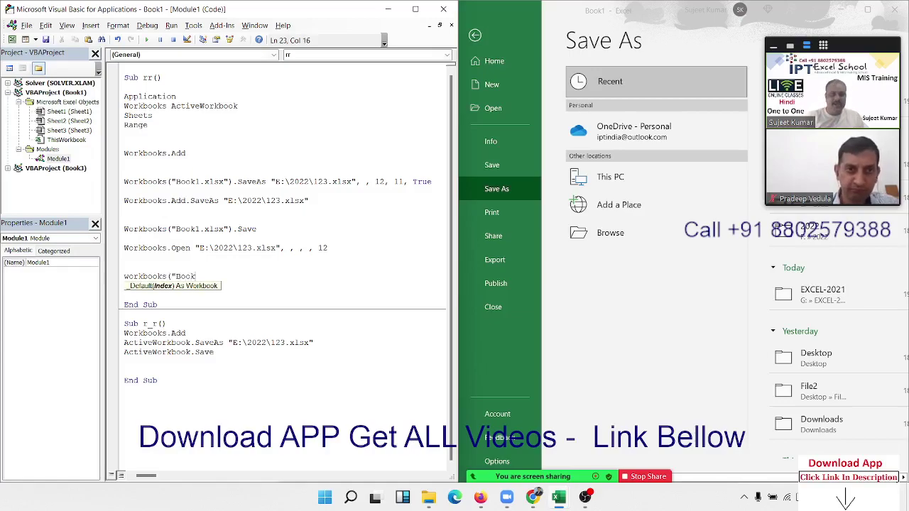
pyautogui.write('1.x')
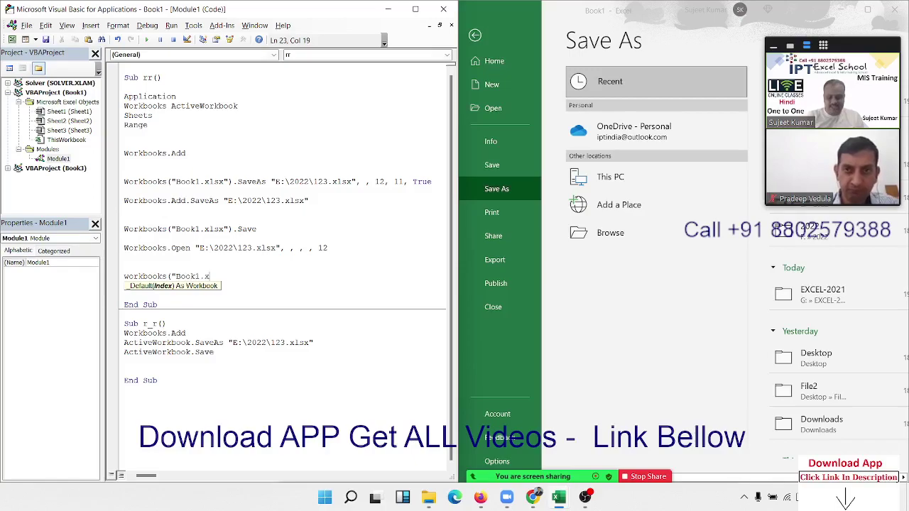
pyautogui.write('lsx')
pyautogui.write(')')
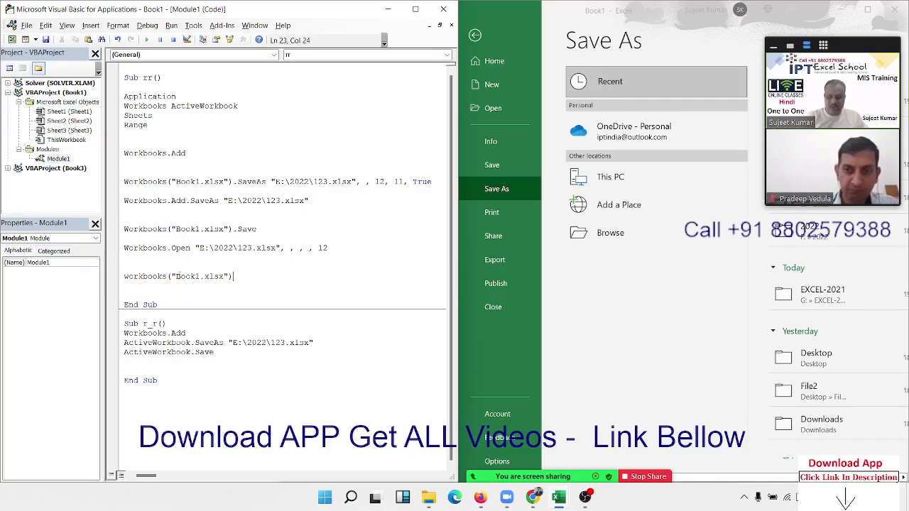
pyautogui.write('.Close')
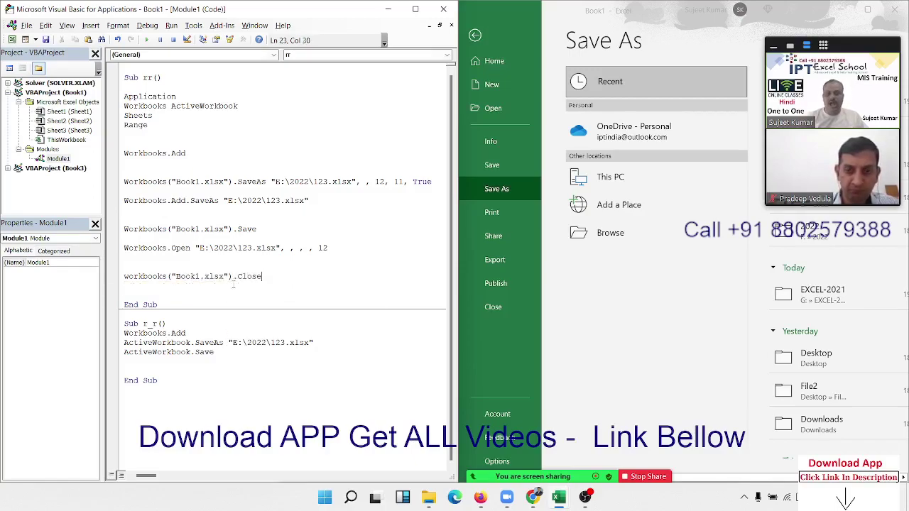
# - Return to Book1's Sheet3 grid, try closing Book1, and cancel the save prompt
pyautogui.click(472, 46)
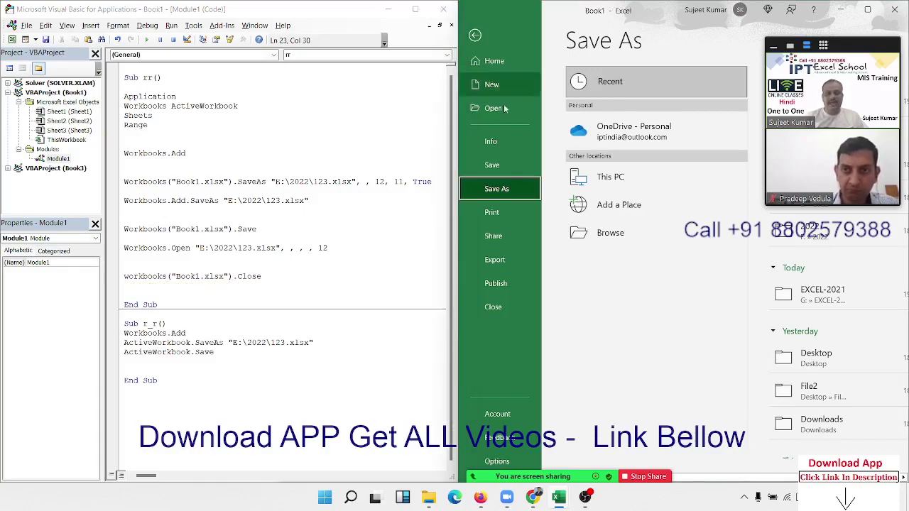
pyautogui.click(476, 37)
pyautogui.click(551, 171)
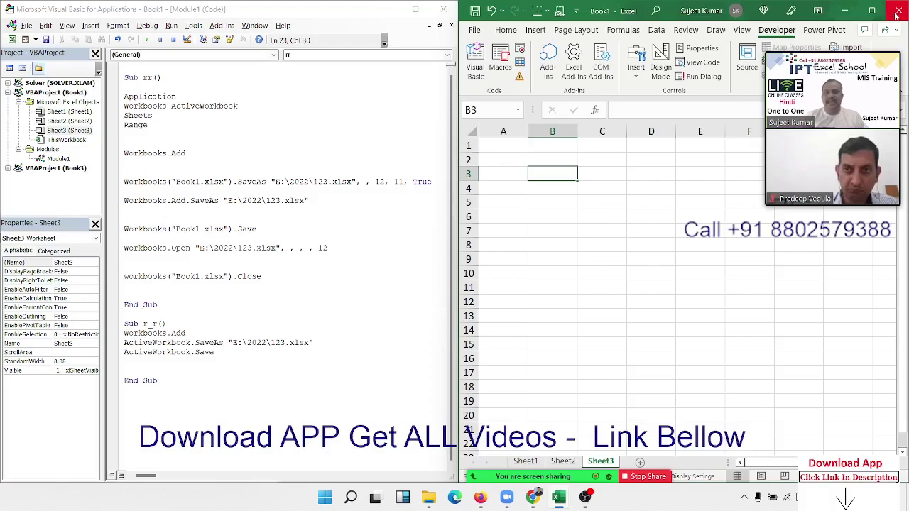
pyautogui.click(897, 11)
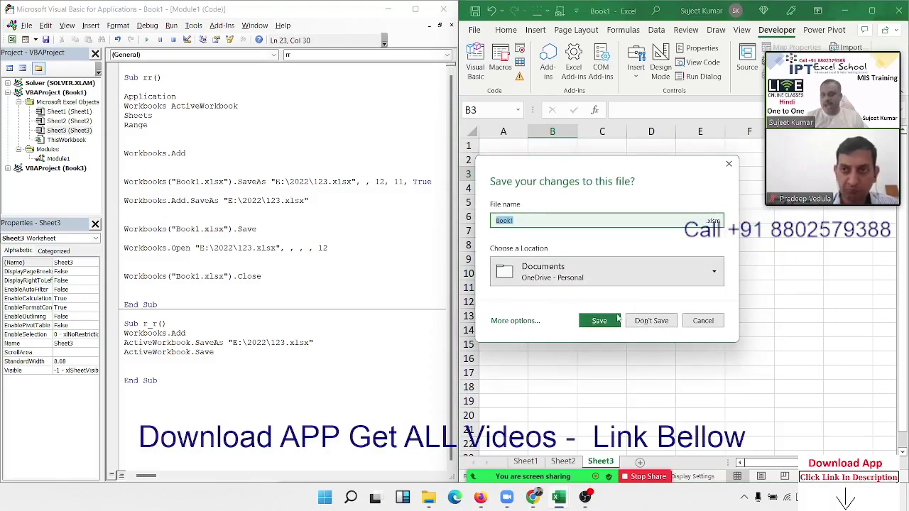
pyautogui.click(613, 322)
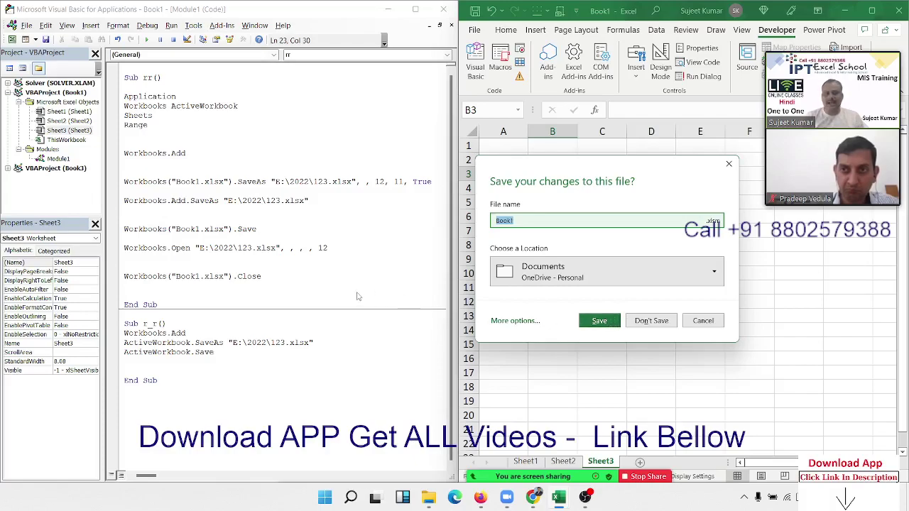
# - Add the True argument to the Workbooks("Book1.xlsx").Close line
pyautogui.click(306, 279)
pyautogui.write('true')
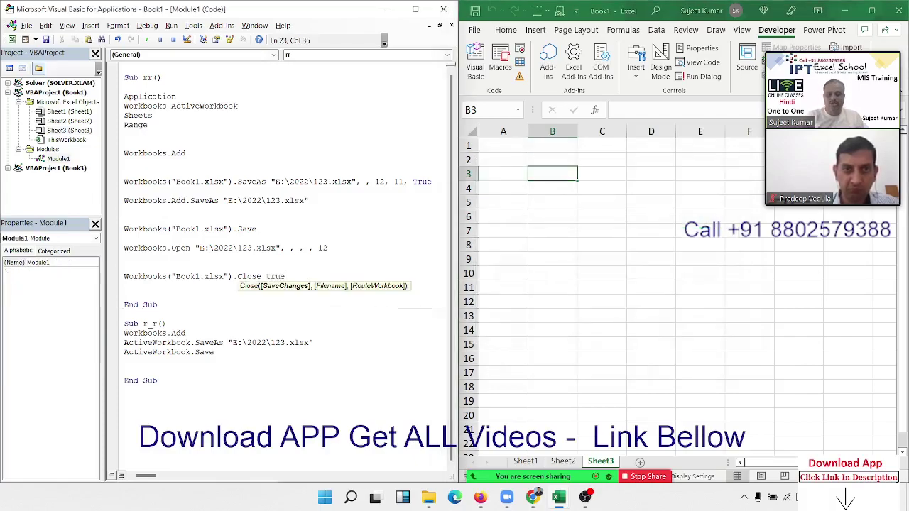
pyautogui.click(299, 316)
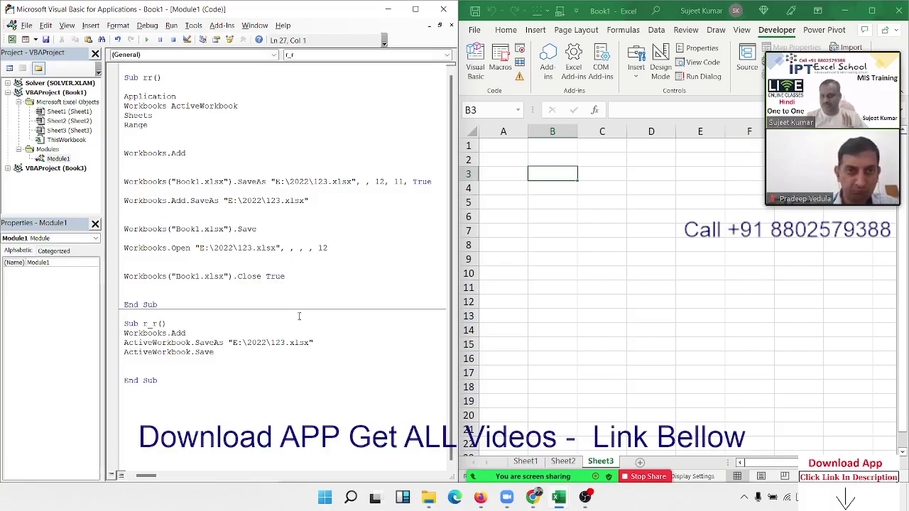
pyautogui.doubleClick(188, 277)
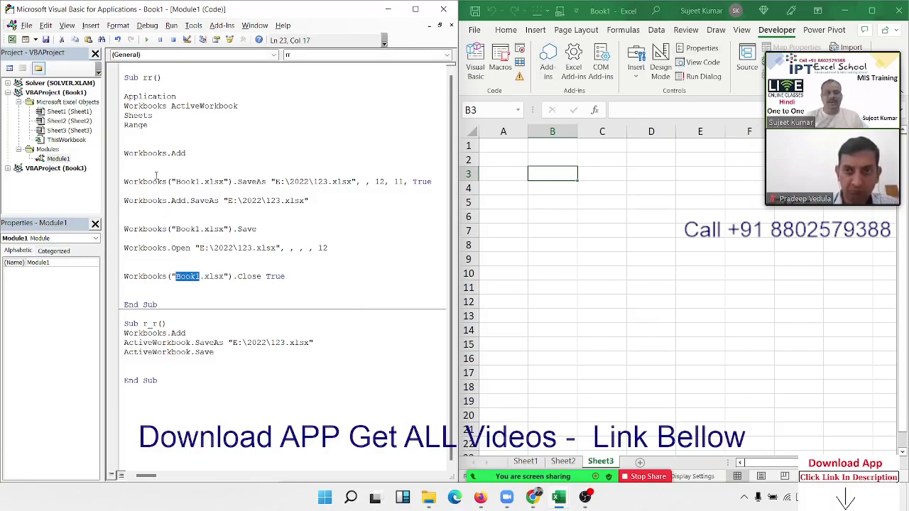
# - Copy ActiveWorkbook and write a new ActiveWorkbook.Close True line below the Close line
pyautogui.doubleClick(203, 115)
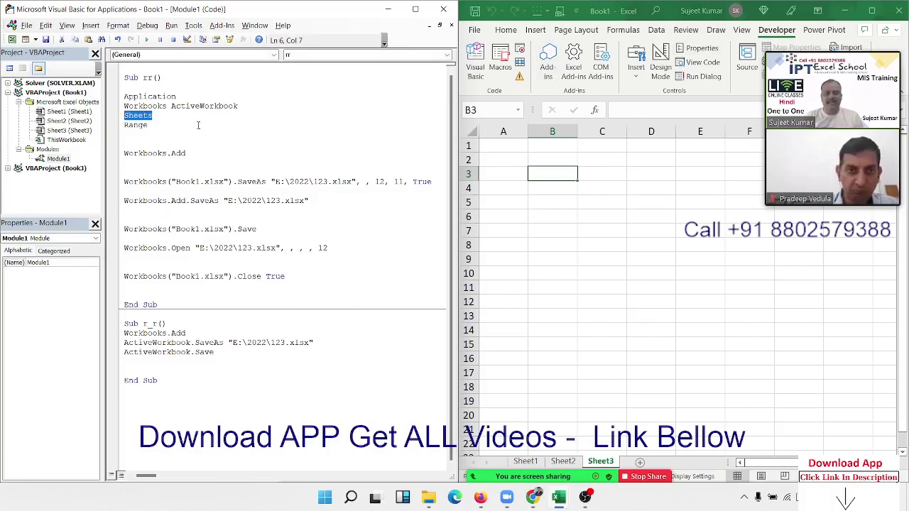
pyautogui.doubleClick(197, 107)
pyautogui.hotkey('ctrl', 'c')
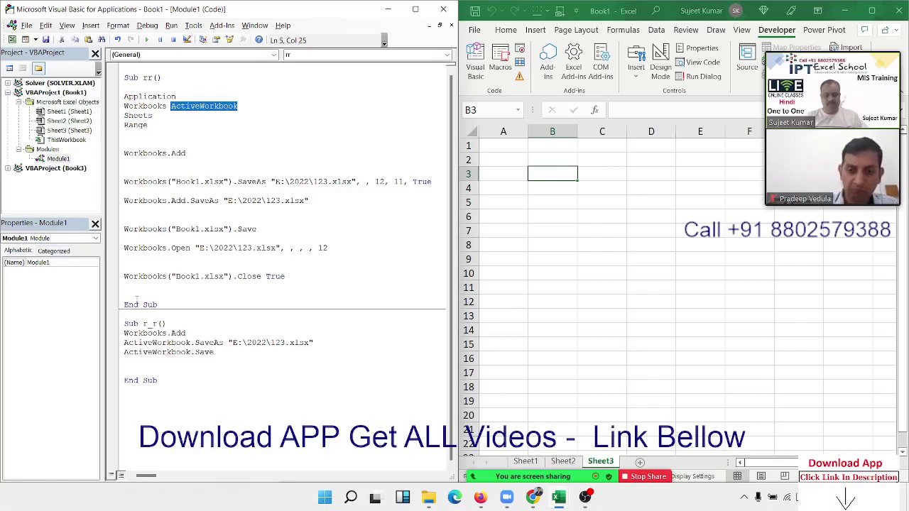
pyautogui.click(134, 292)
pyautogui.hotkey('ctrl', 'v')
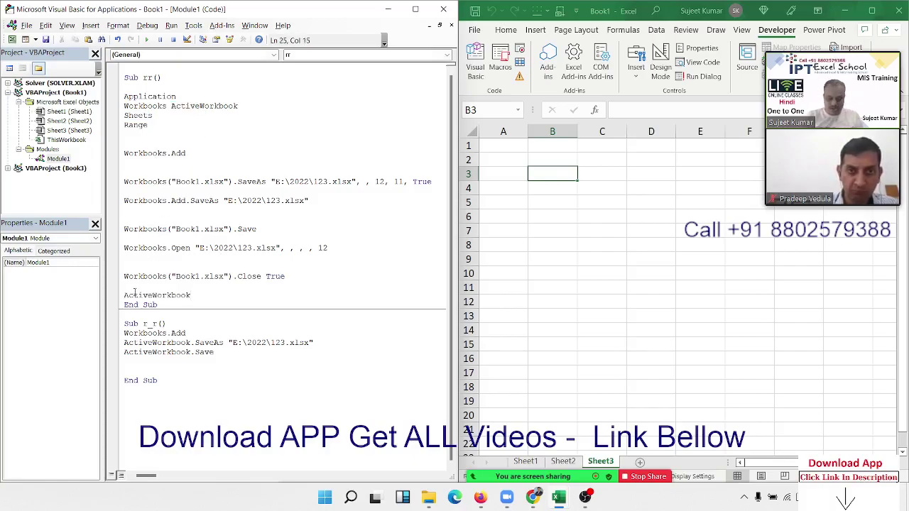
pyautogui.write('.clo')
pyautogui.press('space')
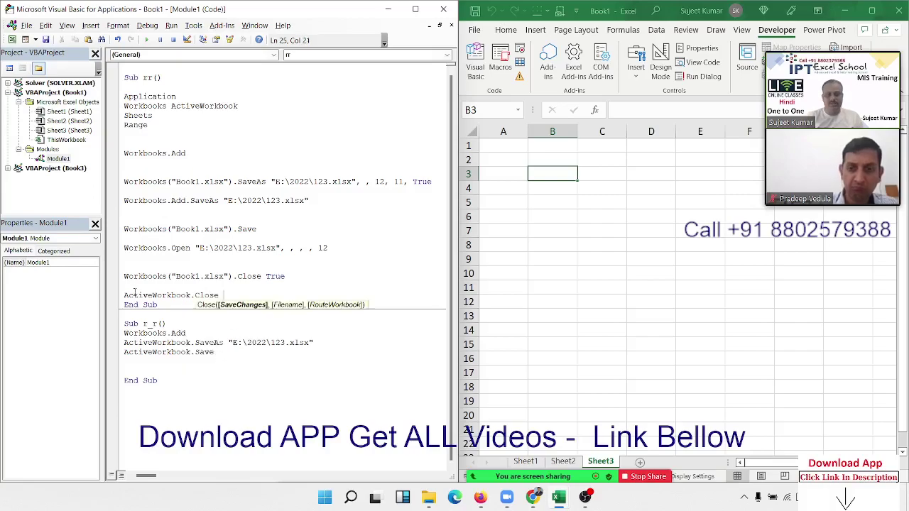
pyautogui.write('True')
pyautogui.press('Return')
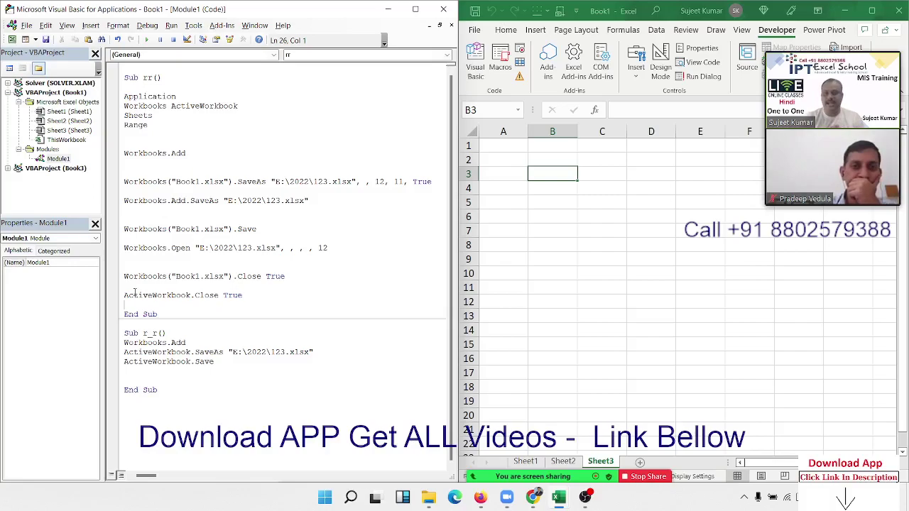
# - Insert blank lines before End Sub, then activate the Book1 worksheet
pyautogui.press('Return')
pyautogui.press('Return')
pyautogui.press('Return')
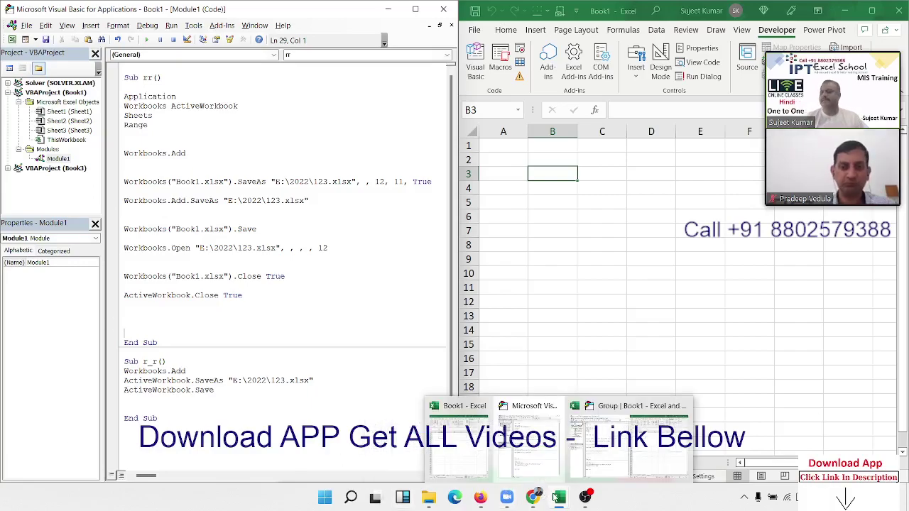
pyautogui.click(520, 156)
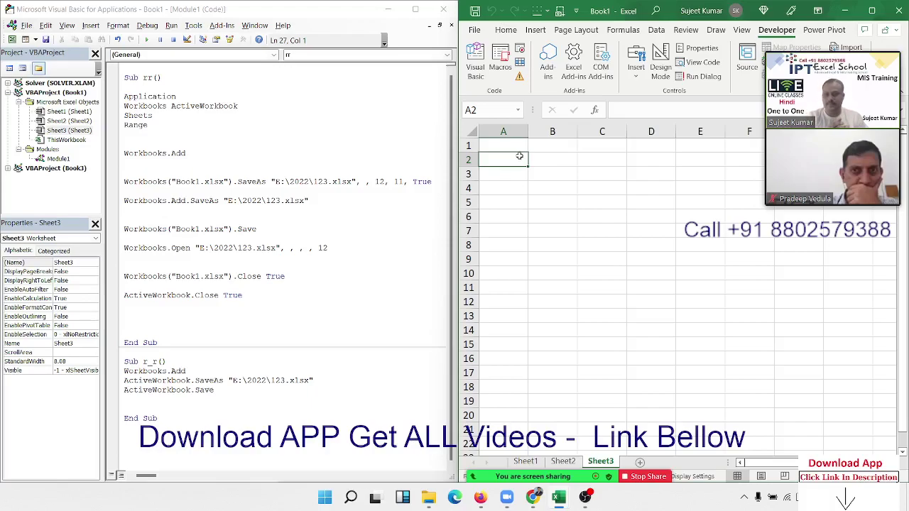
# - Select cell C5 and glance at the workbooks on the Open page before leaving it
pyautogui.click(587, 206)
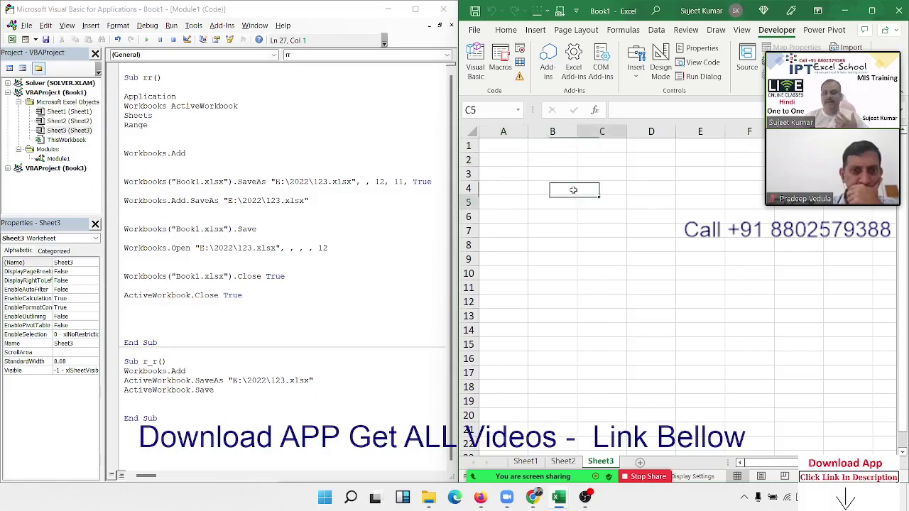
pyautogui.click(474, 30)
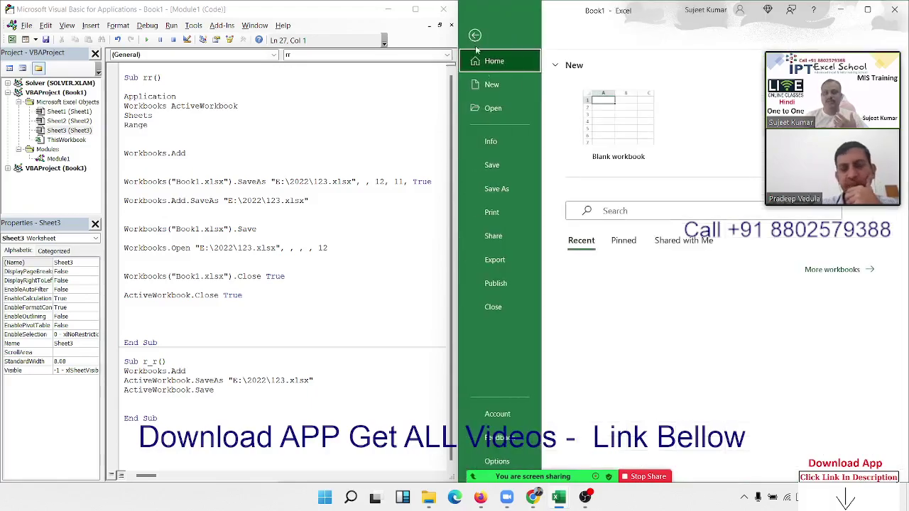
pyautogui.click(490, 110)
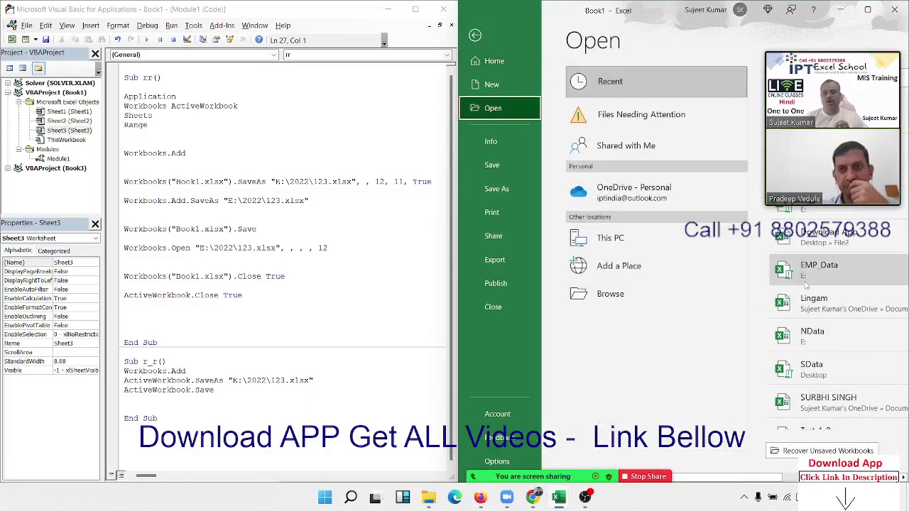
pyautogui.press('Escape')
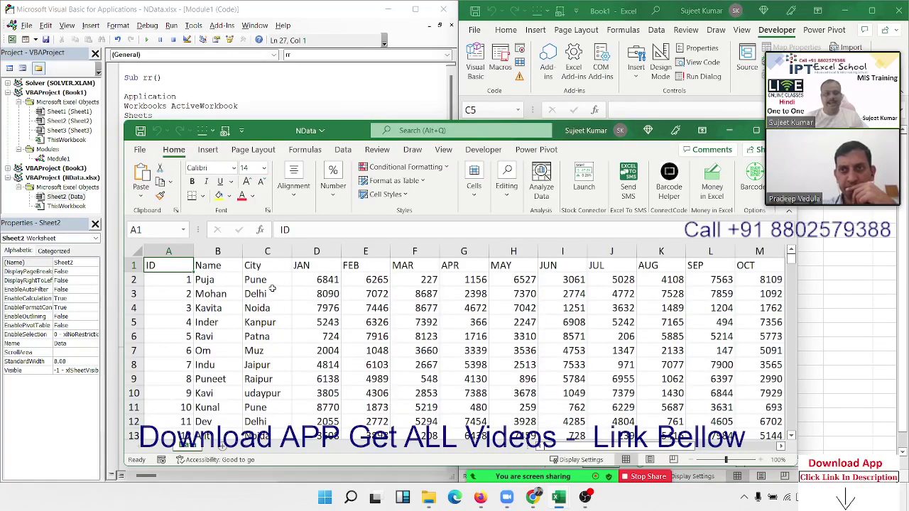
# - Copy the whole NData table, dismiss Quick Analysis, and switch to the Book1 window
pyautogui.hotkey('ctrl', 'shift', 'End')
pyautogui.hotkey('ctrl', 'c')
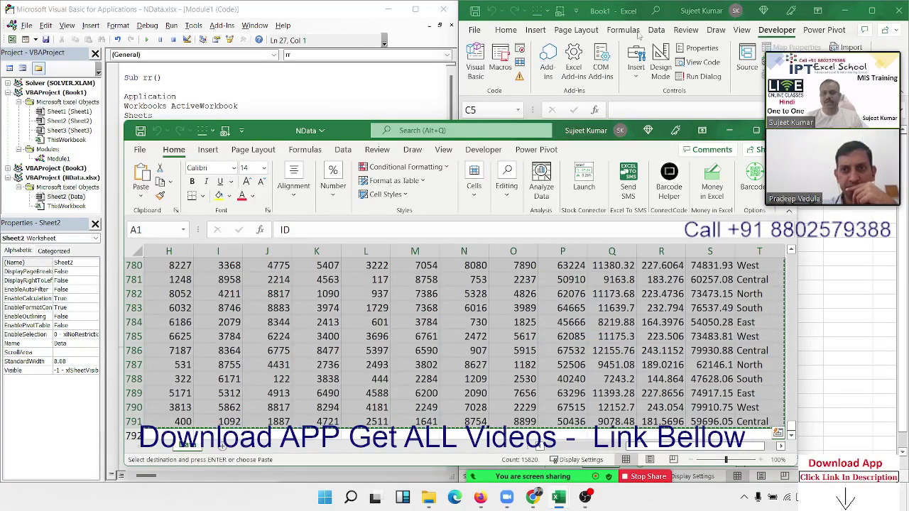
pyautogui.click(599, 19)
pyautogui.hotkey('ctrl', 'q')
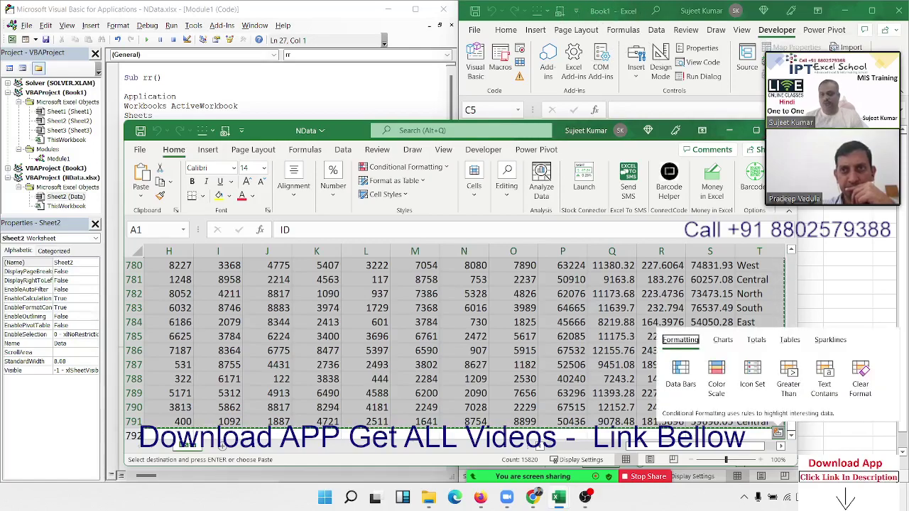
pyautogui.press('super+space')
pyautogui.hotkey('alt', 'Tab')
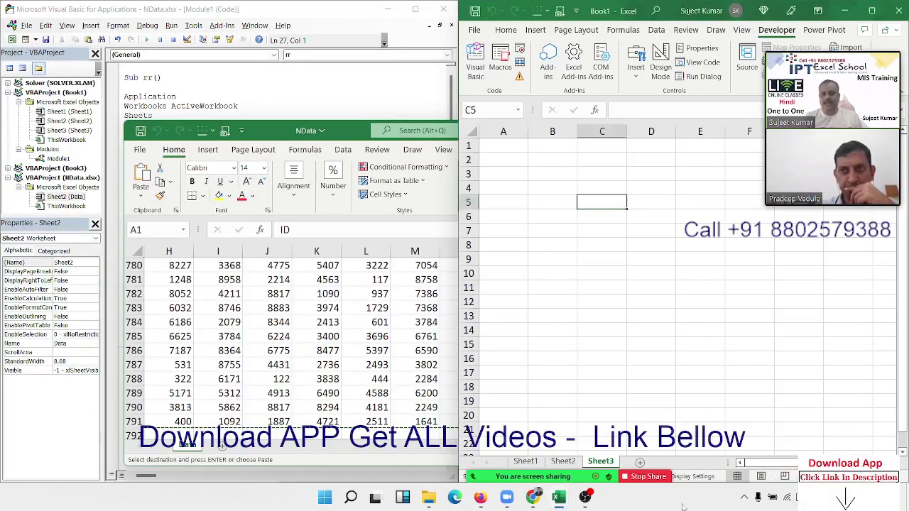
pyautogui.moveTo(558, 497)
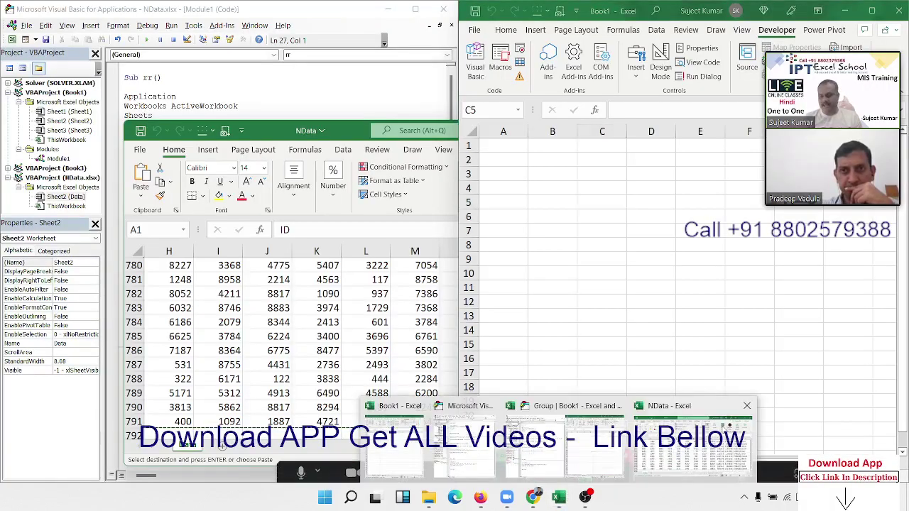
# - Write Workbooks("Book1.xlsx").Activate on the empty line before End Sub in Sub rr
pyautogui.click(400, 426)
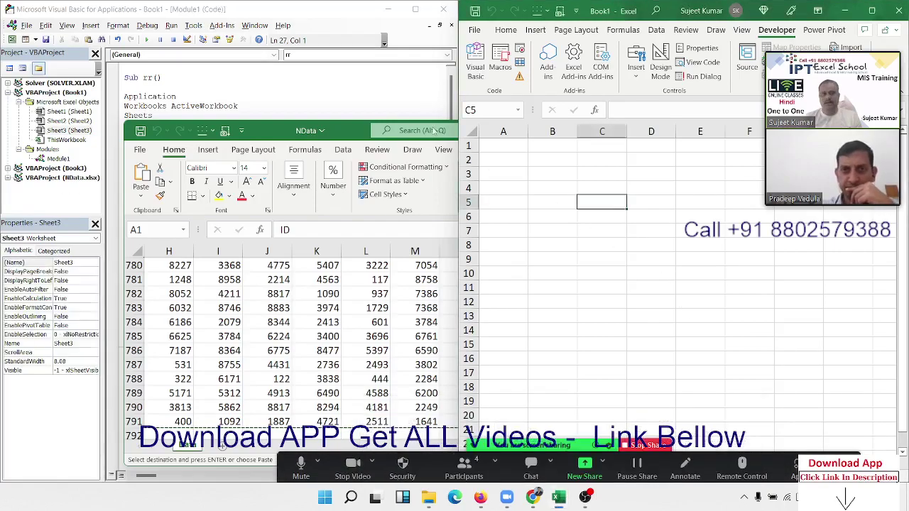
pyautogui.click(364, 91)
pyautogui.click(174, 324)
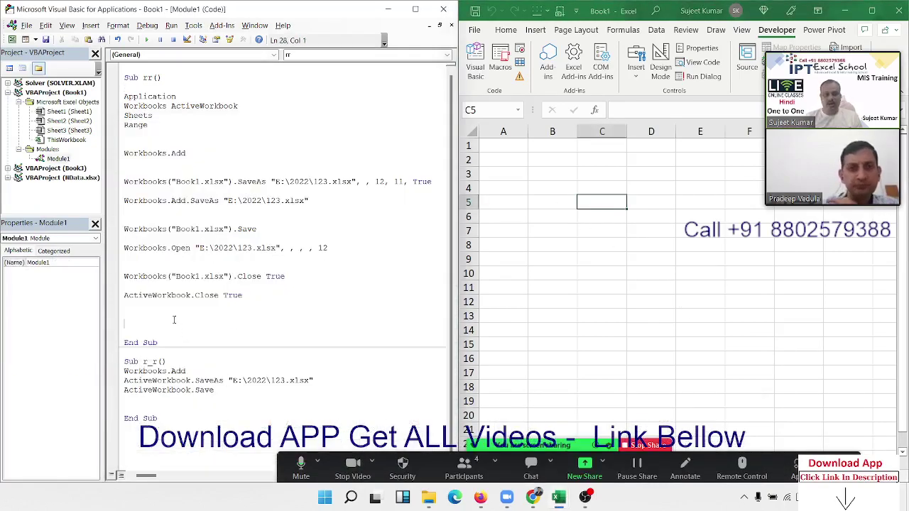
pyautogui.write('work')
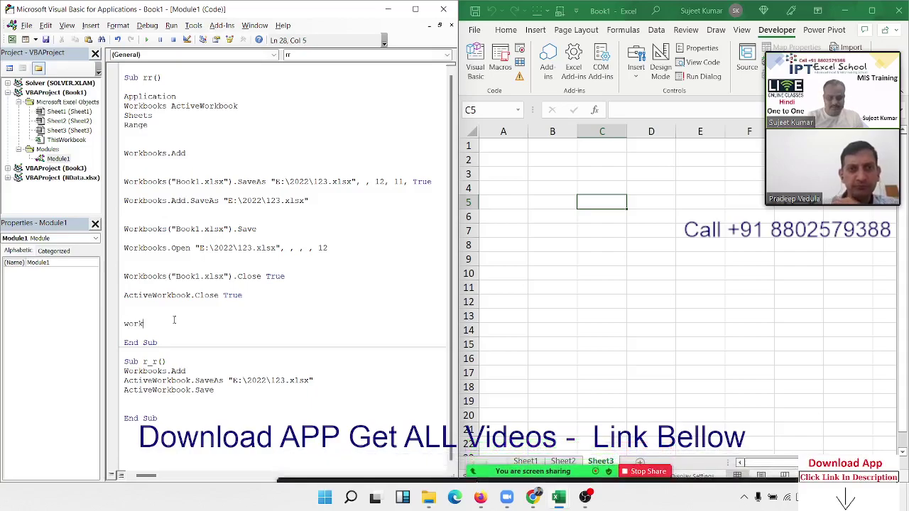
pyautogui.write('books')
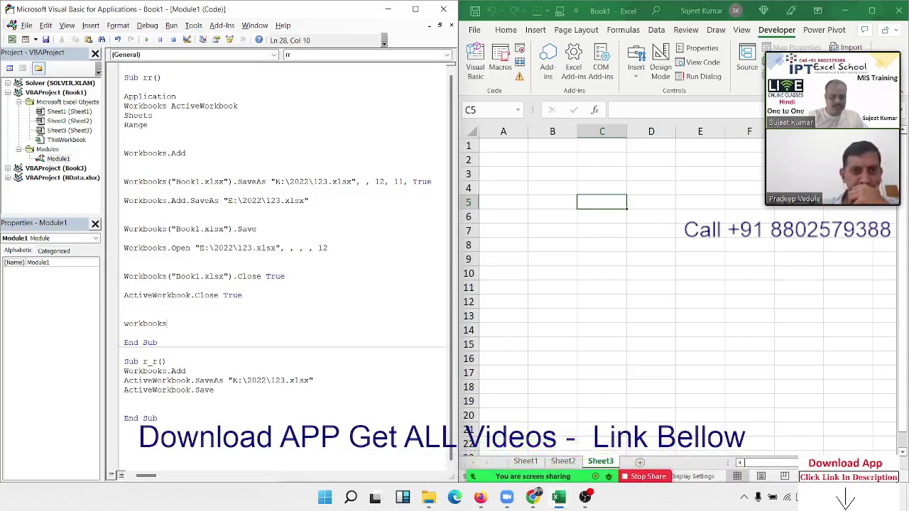
pyautogui.write('(')
pyautogui.write('Bo')
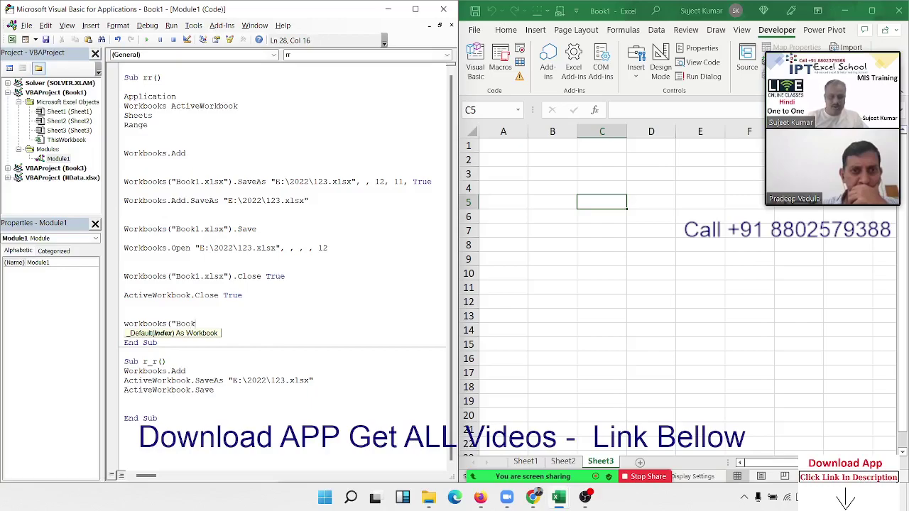
pyautogui.write('1.')
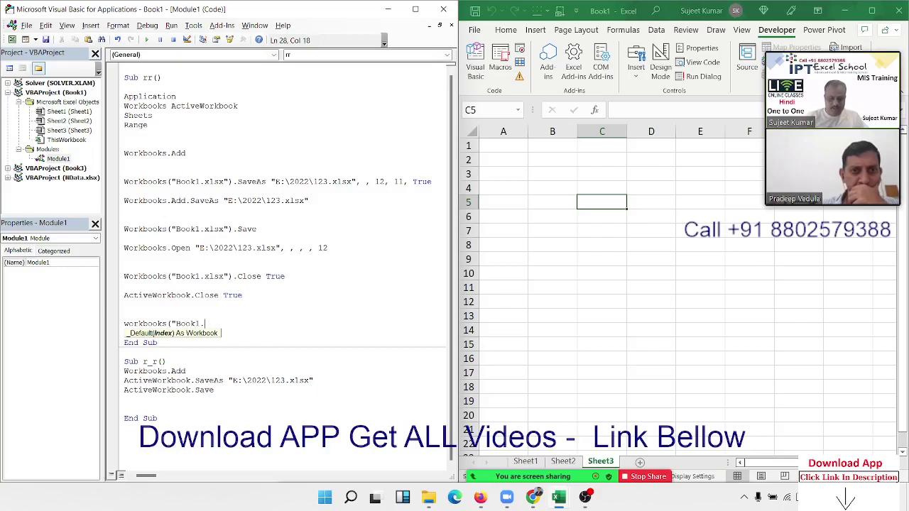
pyautogui.write('xlsx')
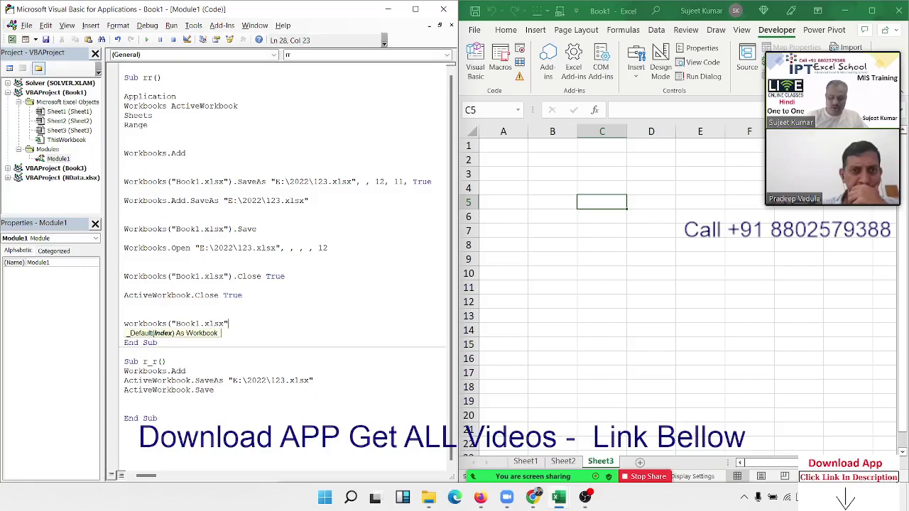
pyautogui.write(').a')
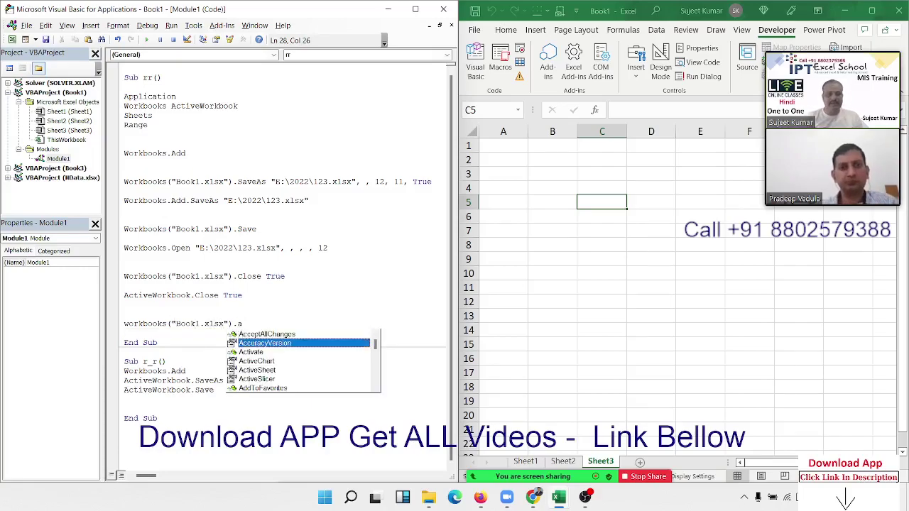
pyautogui.write('ct')
pyautogui.press('Return')
pyautogui.press('Return')
pyautogui.press('Return')
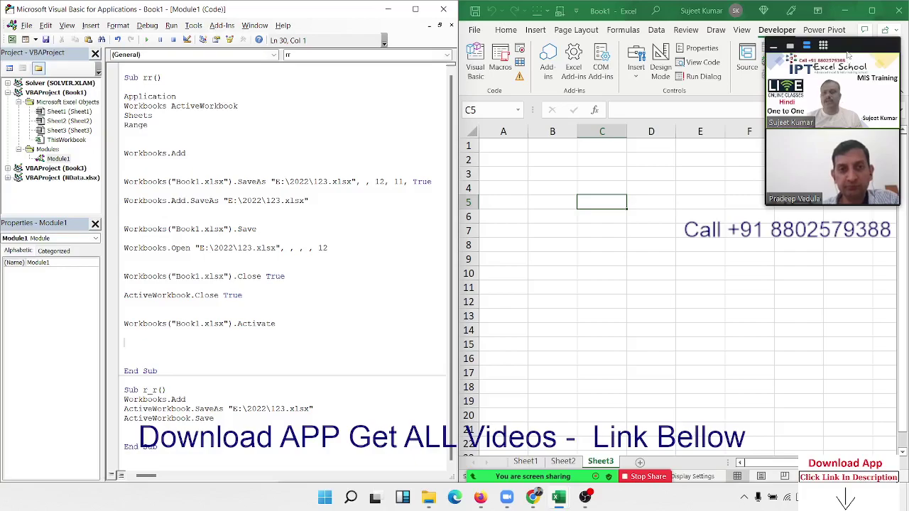
# - Check the open workbook windows under View > Switch Windows
pyautogui.moveTo(848, 64); pyautogui.dragTo(857, 174)
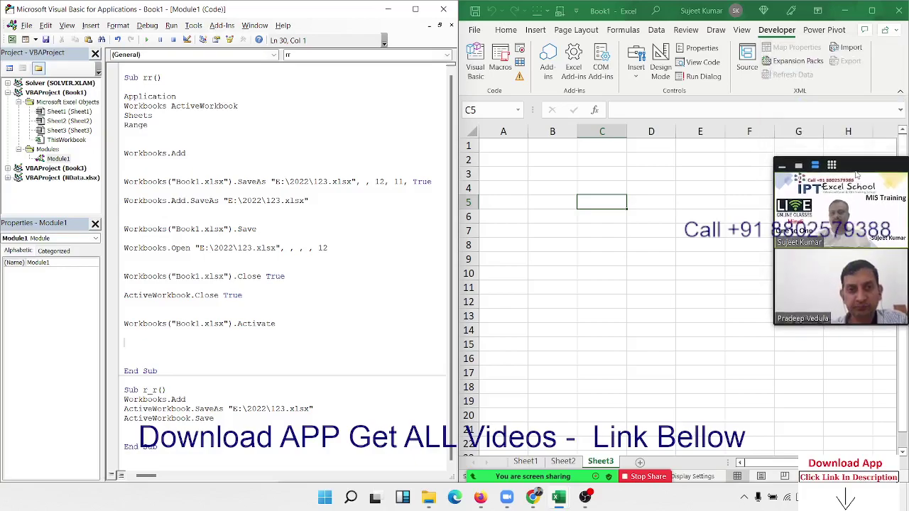
pyautogui.click(746, 31)
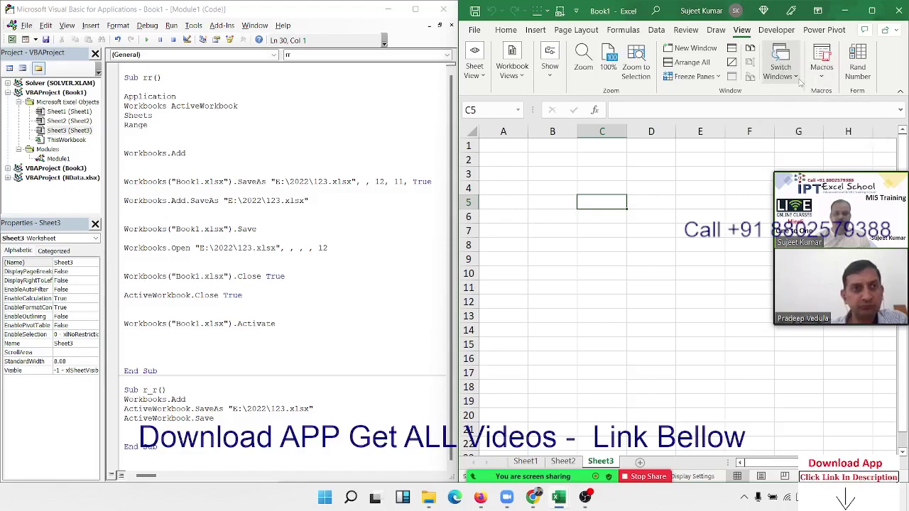
pyautogui.click(797, 80)
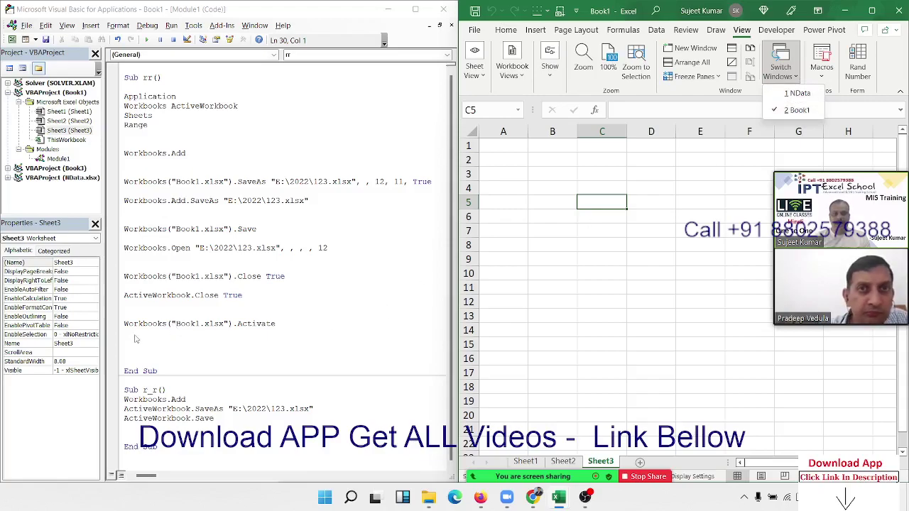
# - Add a Windows(1).Activate line below the Workbooks activate line
pyautogui.click(135, 335)
pyautogui.write('win')
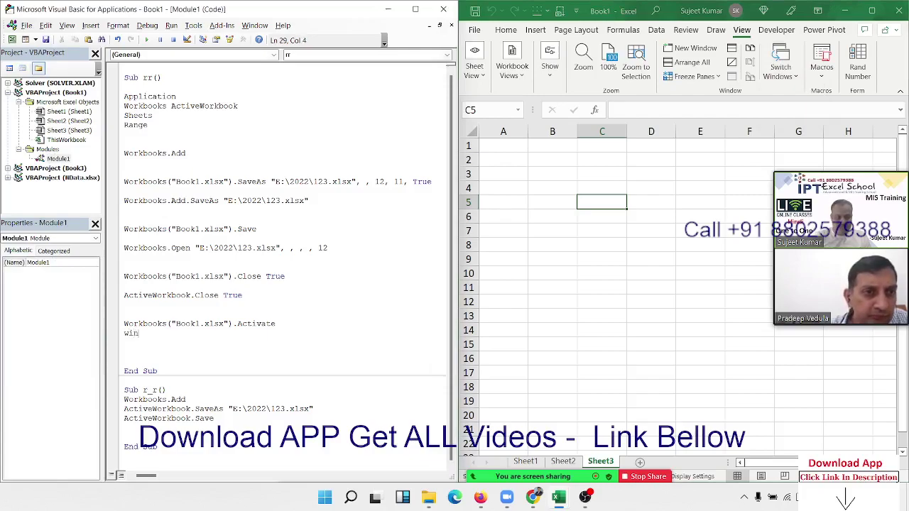
pyautogui.write('dow')
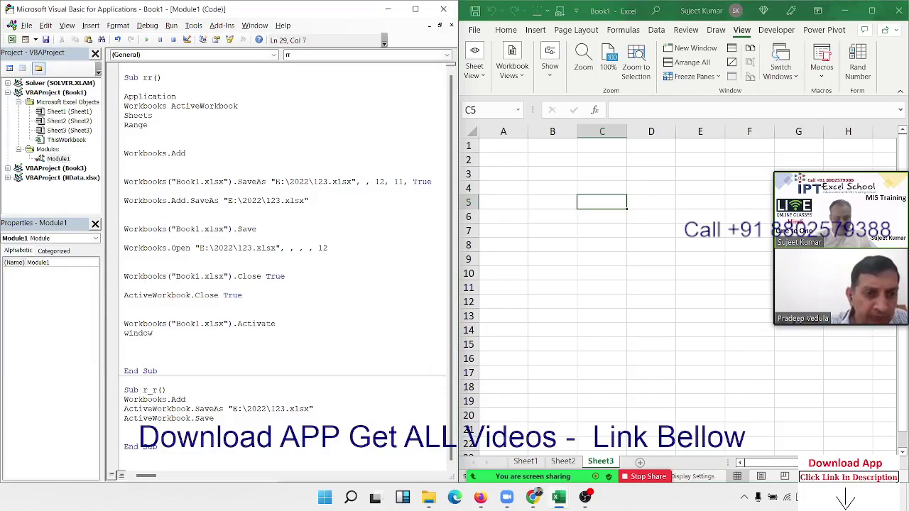
pyautogui.write('s(')
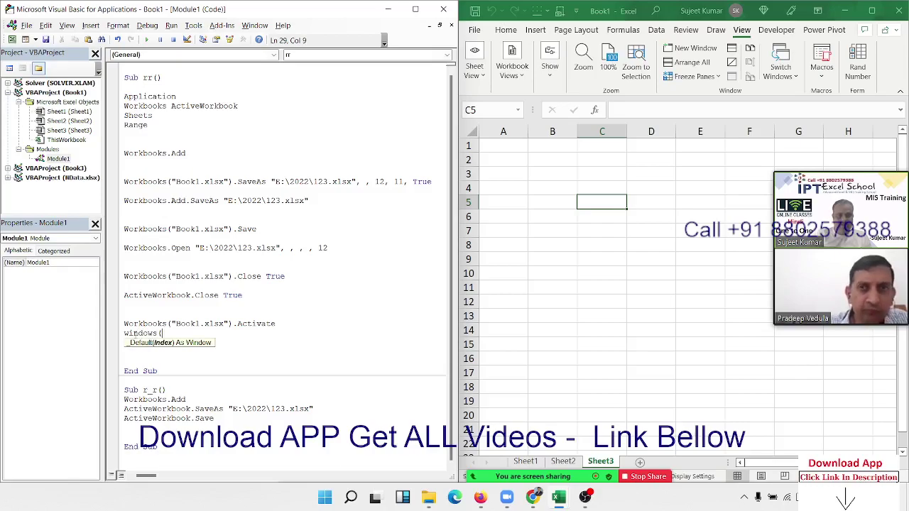
pyautogui.write('1)')
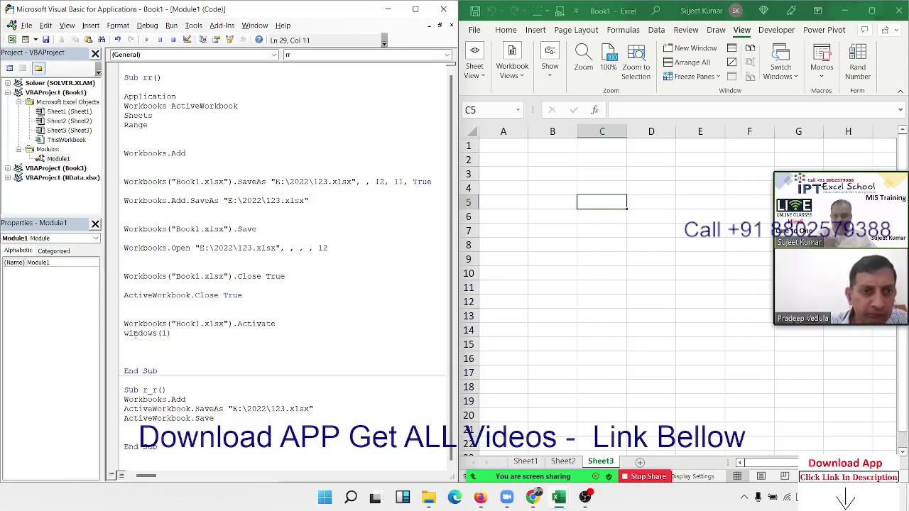
pyautogui.write('.a')
pyautogui.press('Tab')
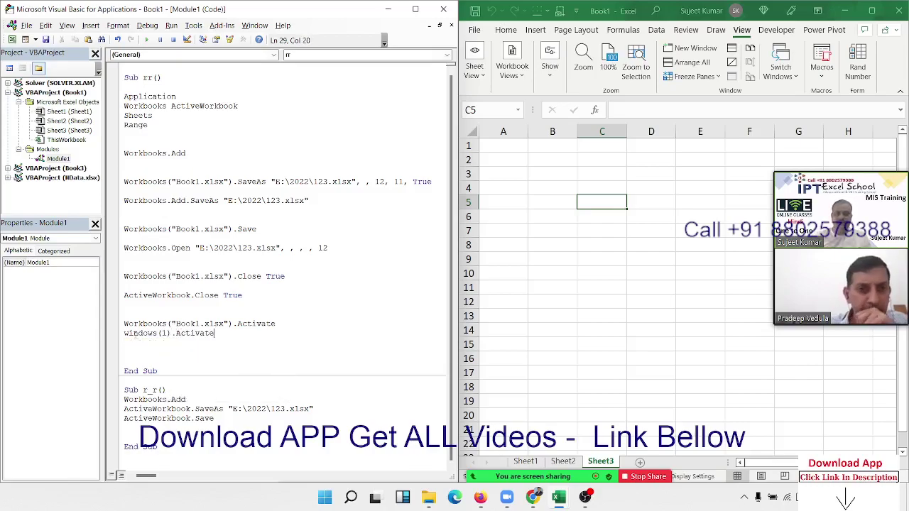
pyautogui.press('Return')
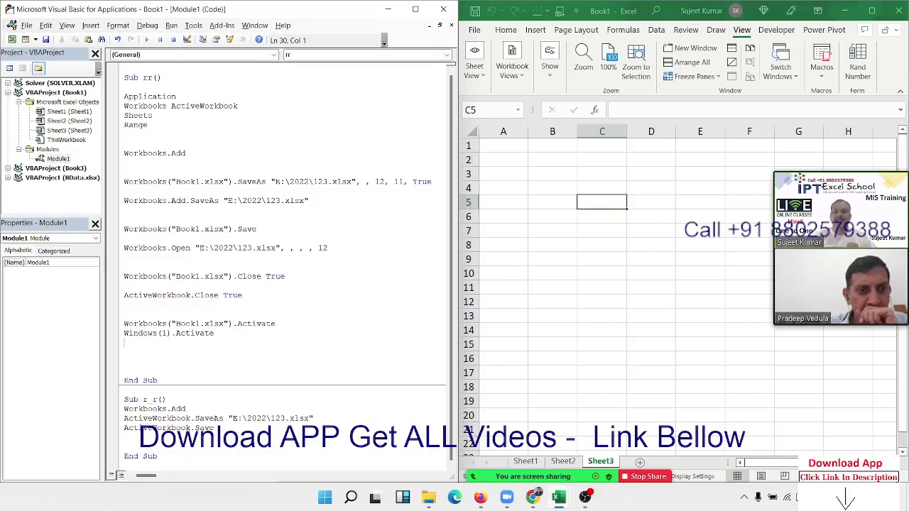
# - Add a blank line above End Sub and start a new statement with 'active'
pyautogui.click(125, 333)
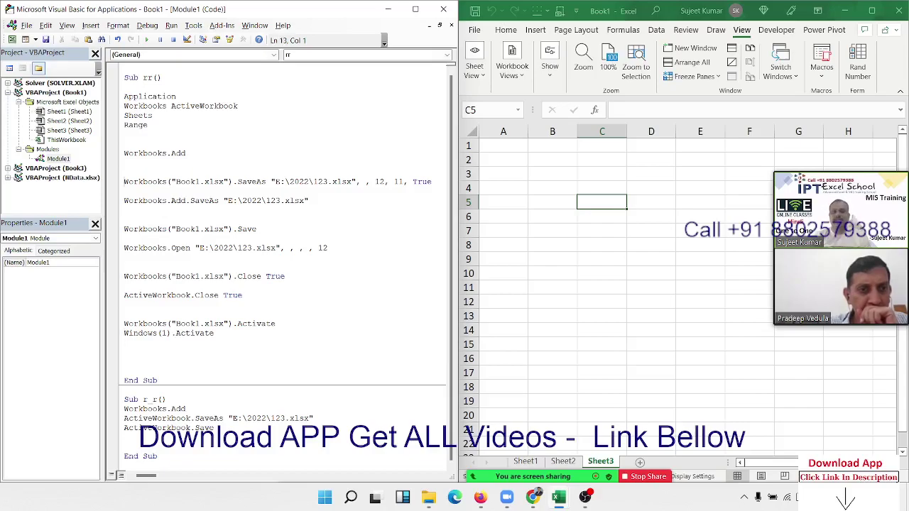
pyautogui.hotkey('shift', 'Down')
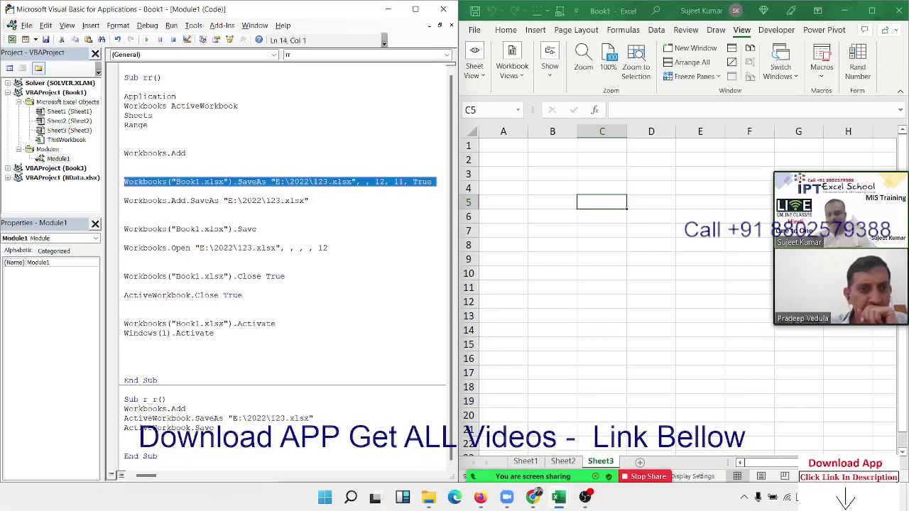
pyautogui.click(125, 257)
pyautogui.click(124, 343)
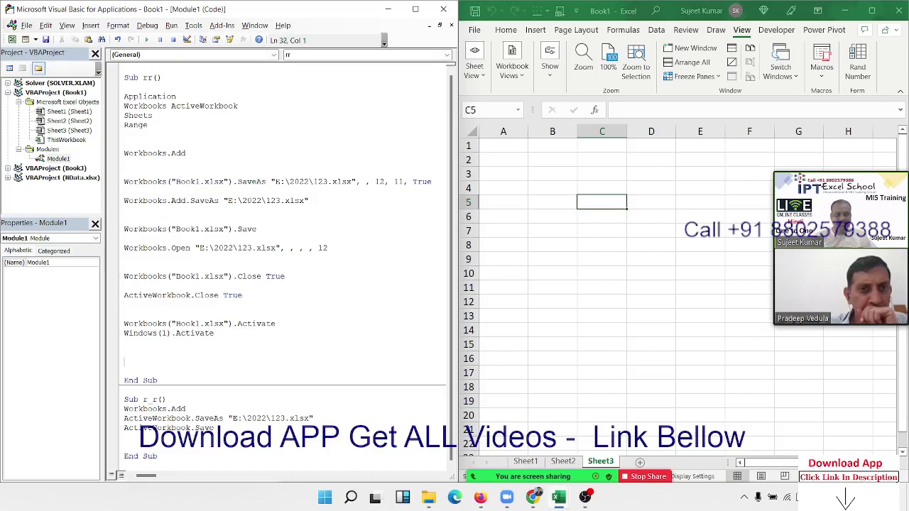
pyautogui.press('Return')
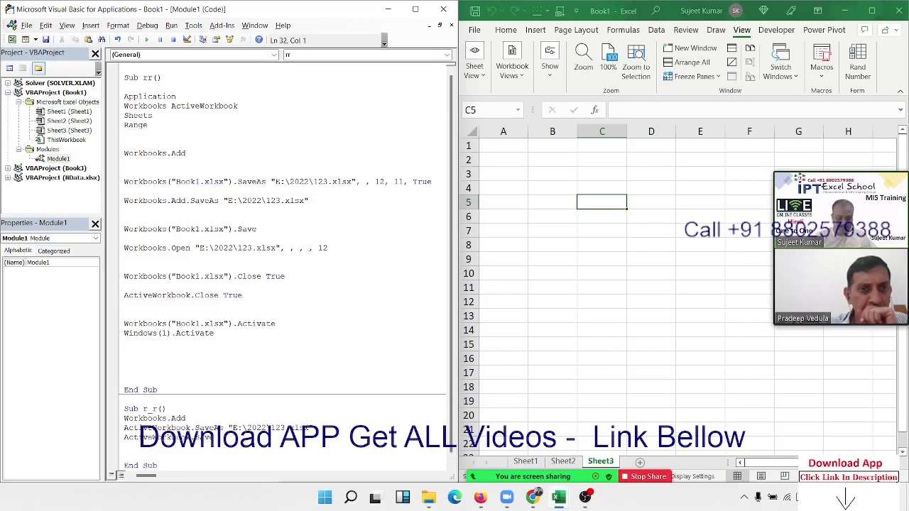
pyautogui.write('Wo')
pyautogui.press('BackSpace')
pyautogui.press('BackSpace')
pyautogui.write('act')
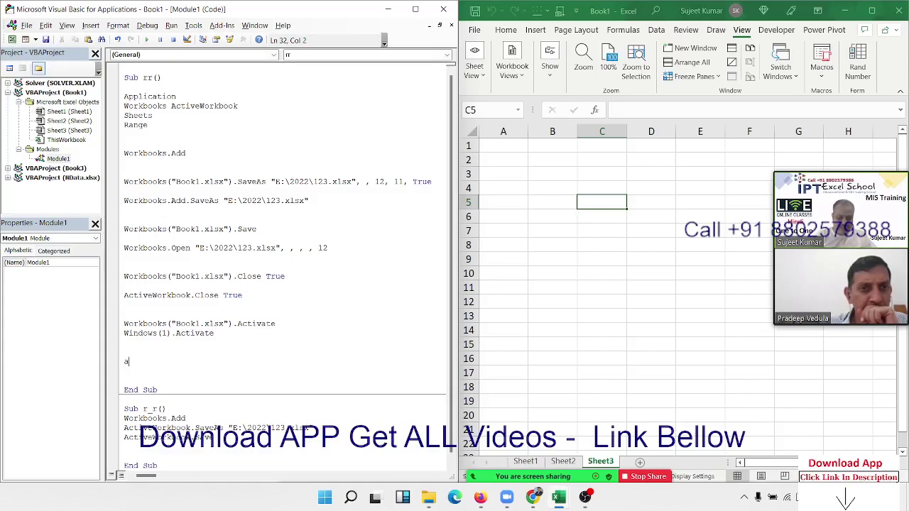
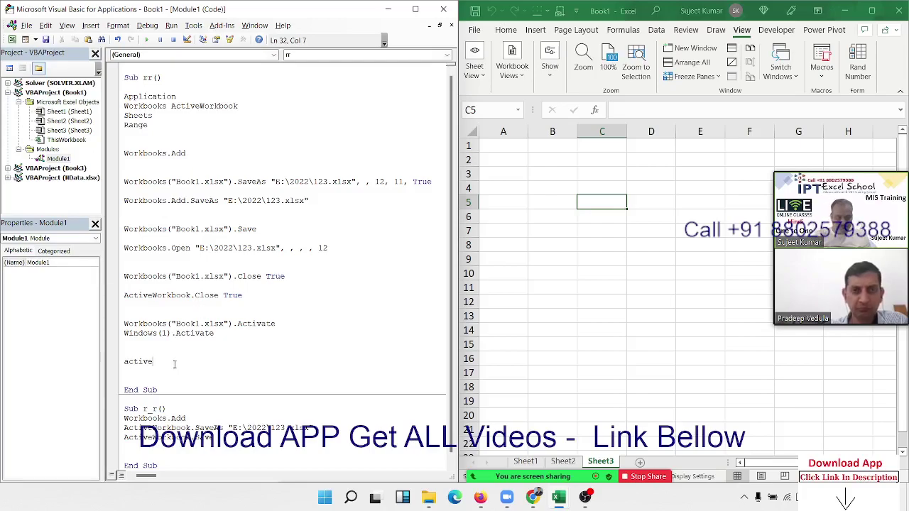
pyautogui.write('work')
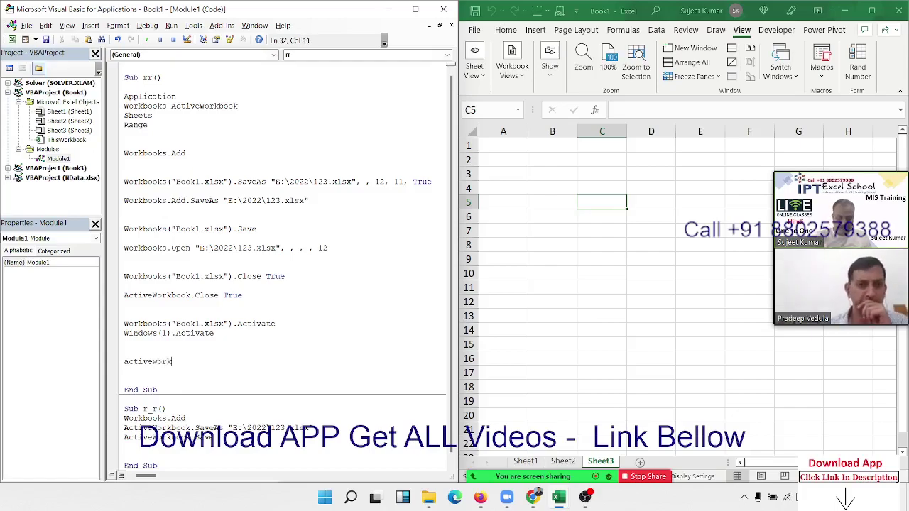
pyautogui.write('book')
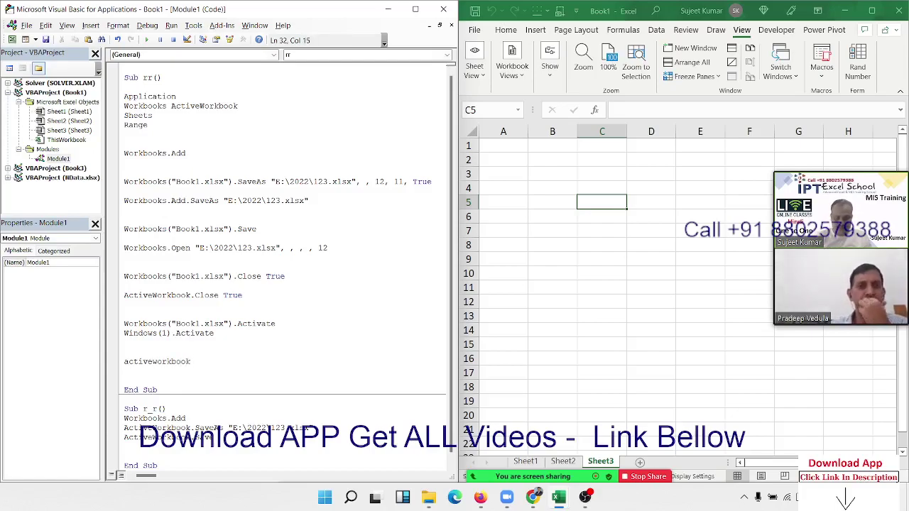
pyautogui.write('.')
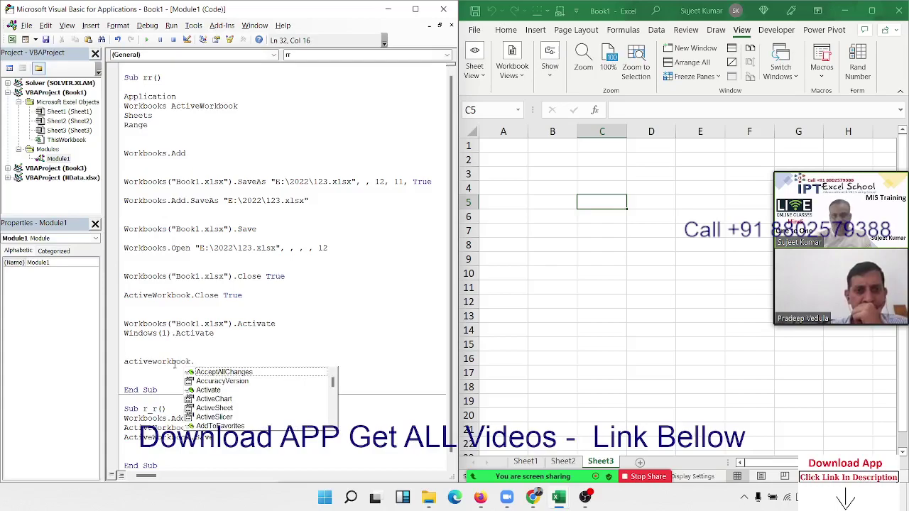
pyautogui.write('Pro')
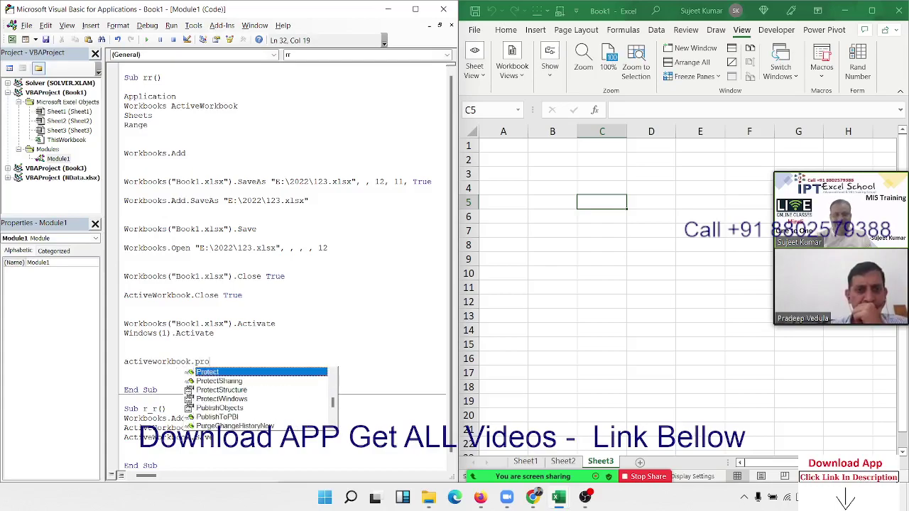
pyautogui.write('tect')
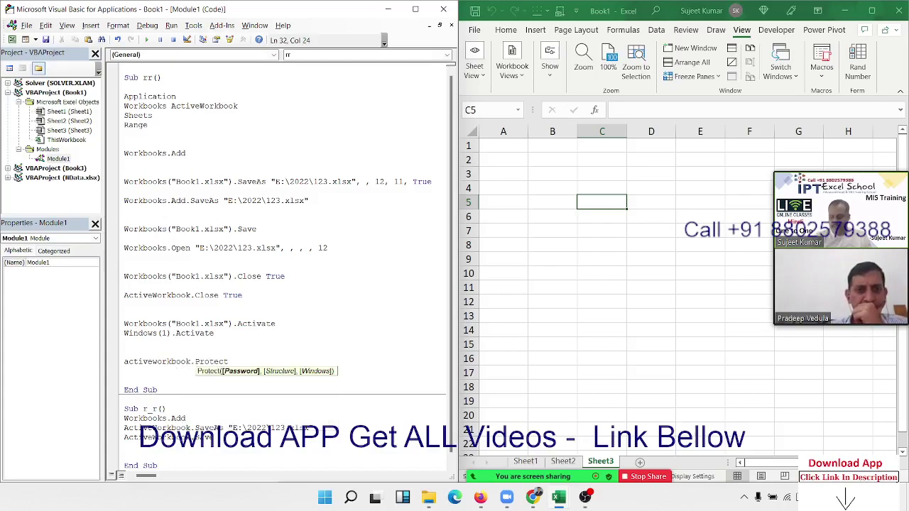
pyautogui.press('Return')
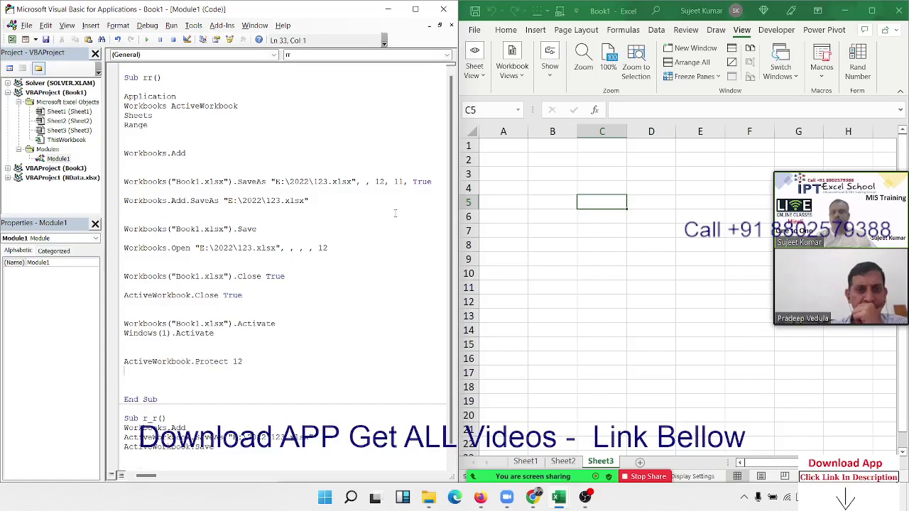
pyautogui.click(622, 30)
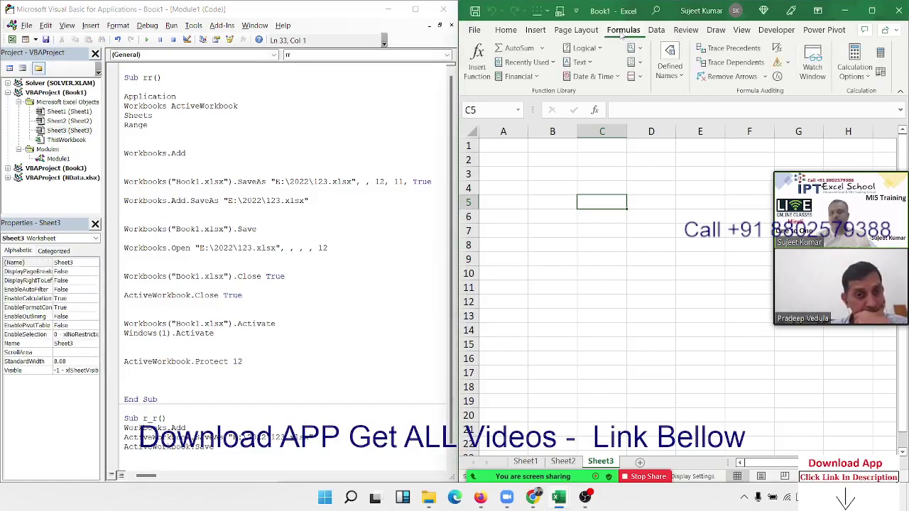
pyautogui.click(682, 30)
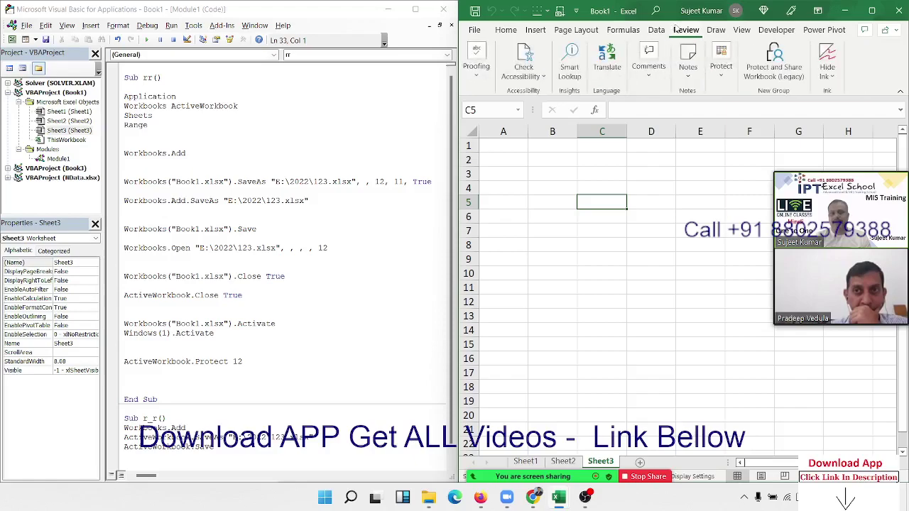
pyautogui.click(722, 61)
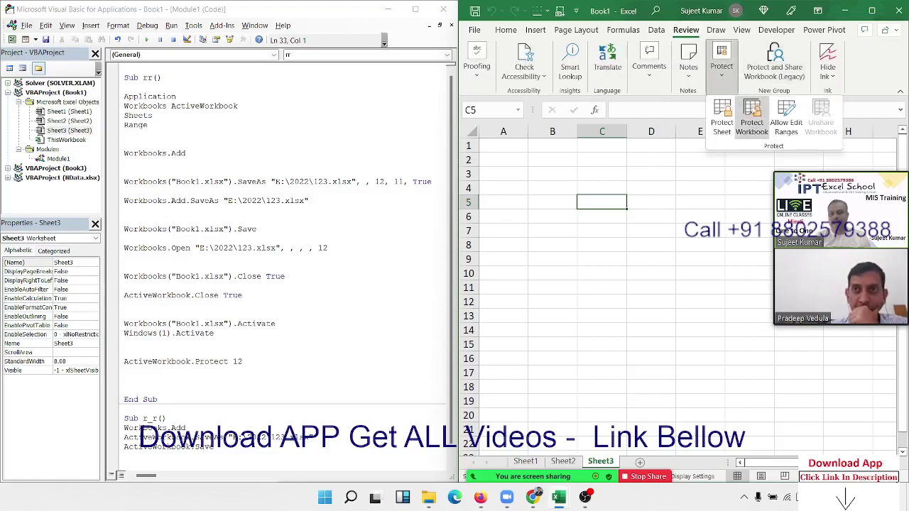
pyautogui.click(752, 117)
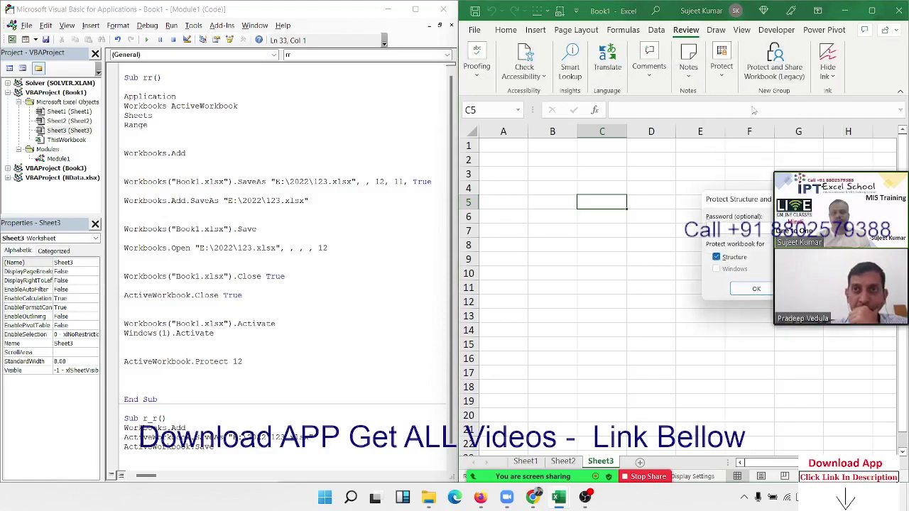
pyautogui.press('Return')
pyautogui.rightClick(600, 461)
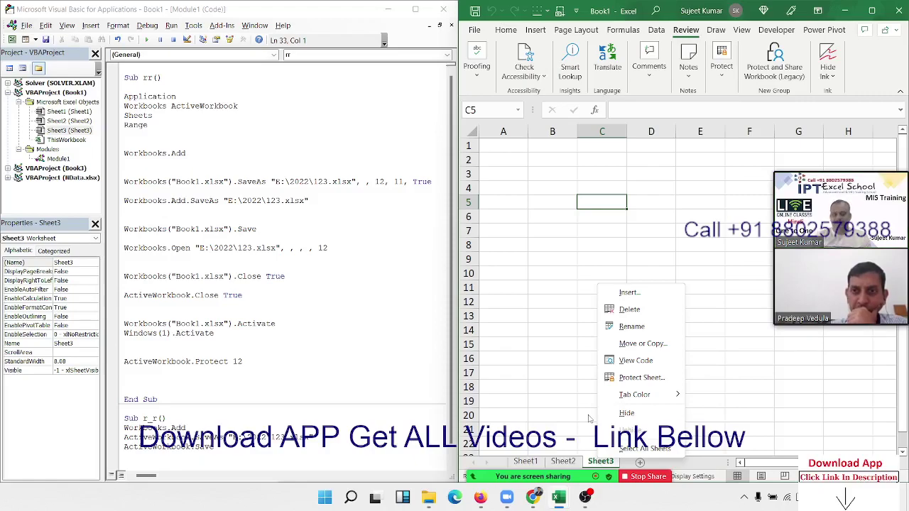
pyautogui.press('Escape')
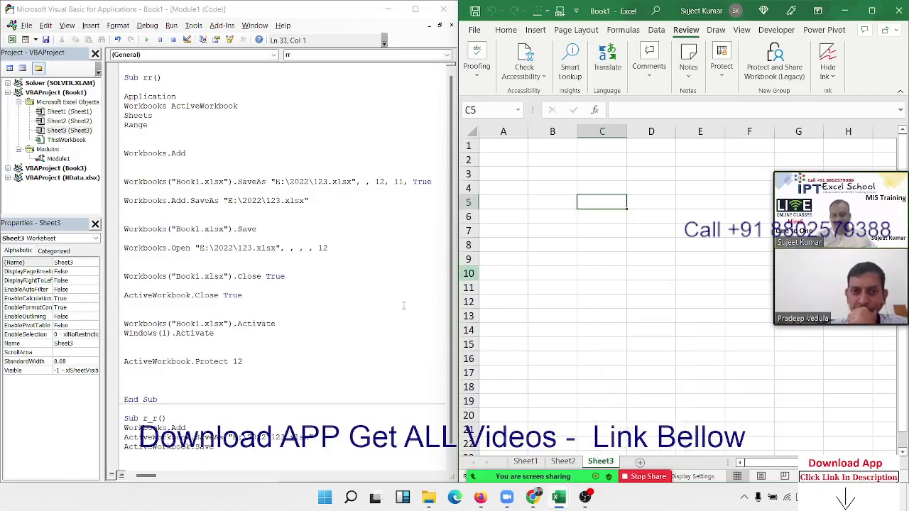
pyautogui.click(205, 383)
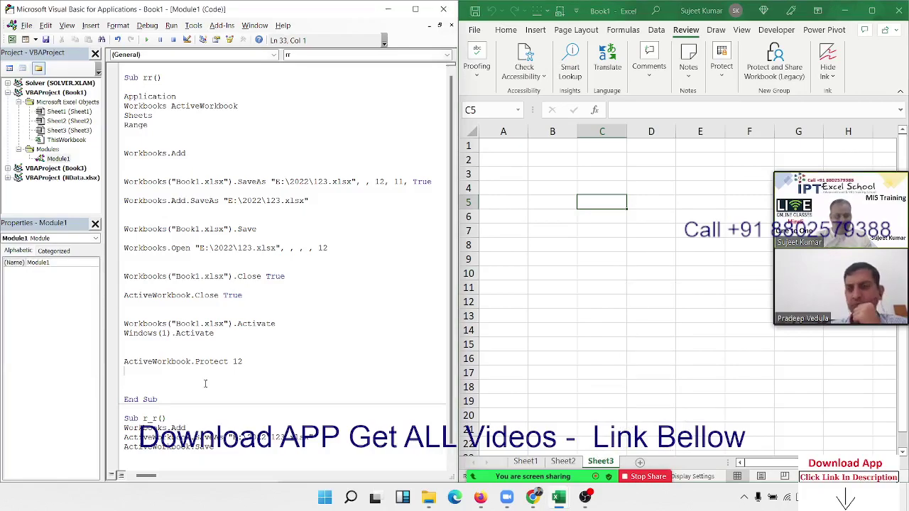
pyautogui.write('a')
pyautogui.press('Up')
pyautogui.write('act')
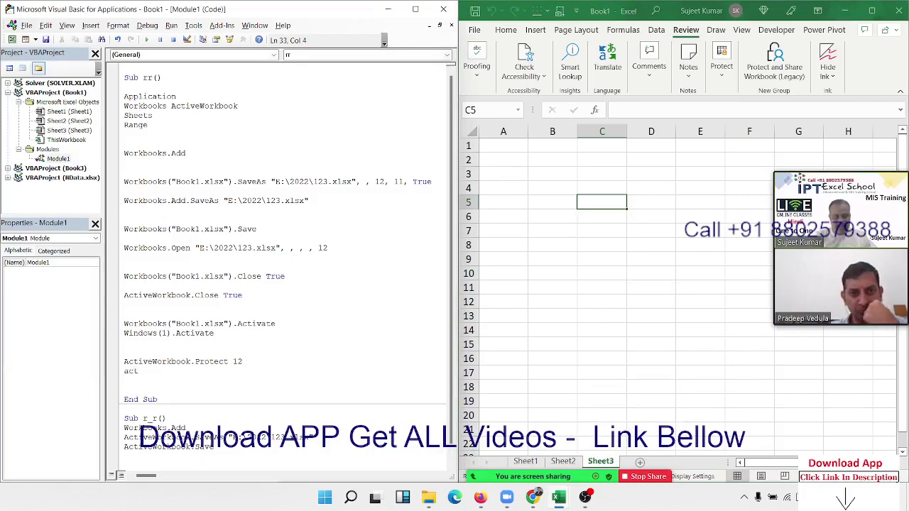
pyautogui.write('ive')
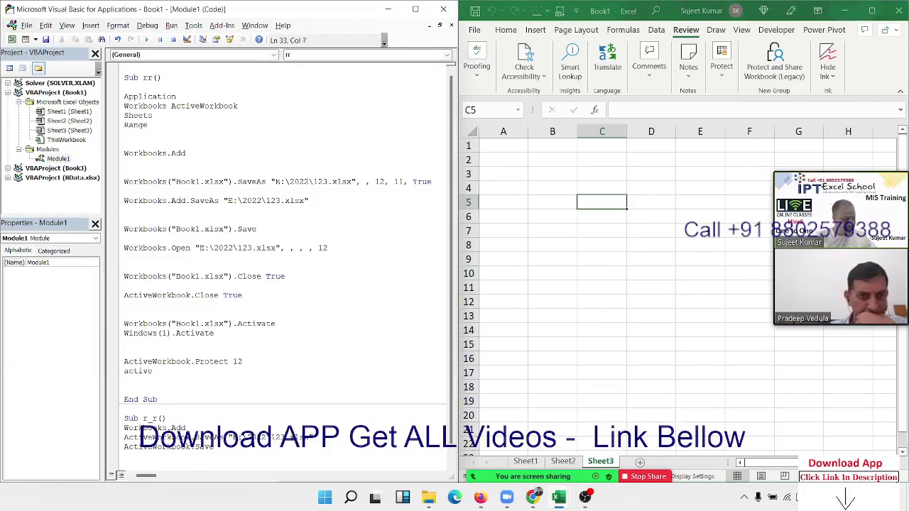
pyautogui.write('wor')
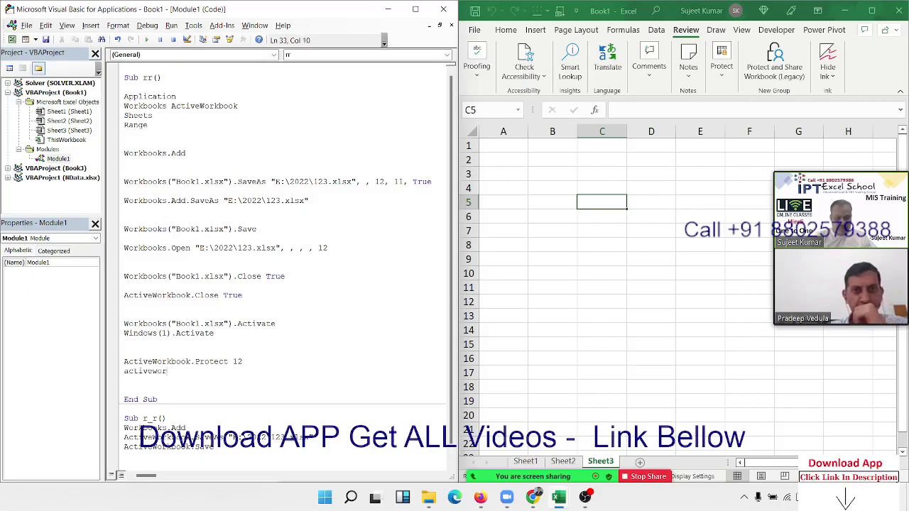
pyautogui.write('kbook')
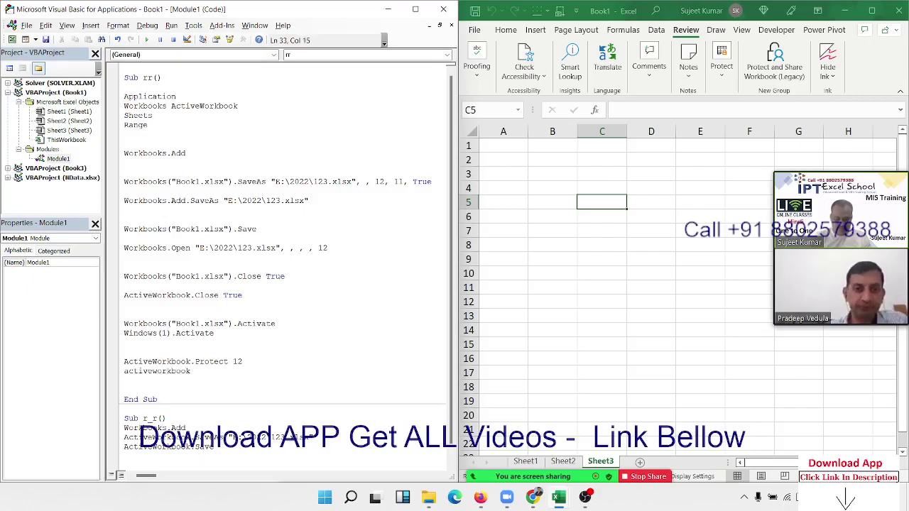
pyautogui.write('.i')
pyautogui.press('BackSpace')
pyautogui.write('u')
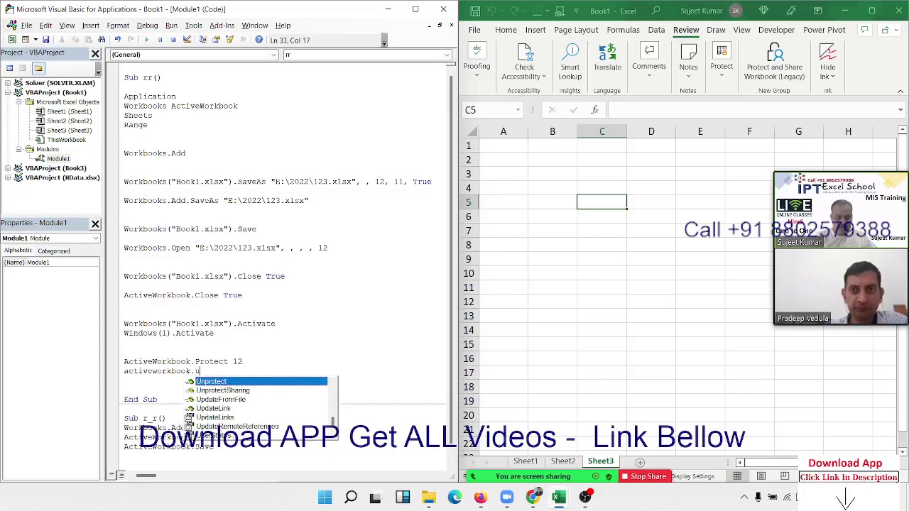
pyautogui.press('Tab')
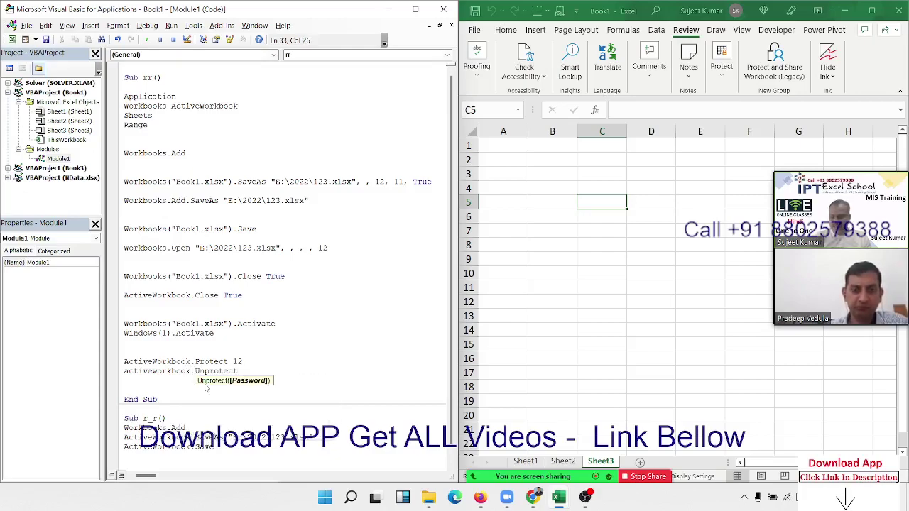
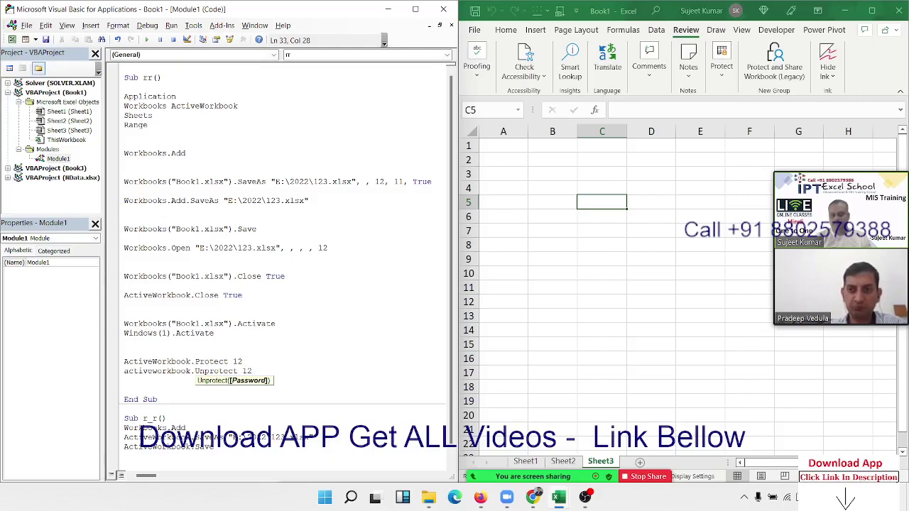
pyautogui.press('Return')
pyautogui.press('Return')
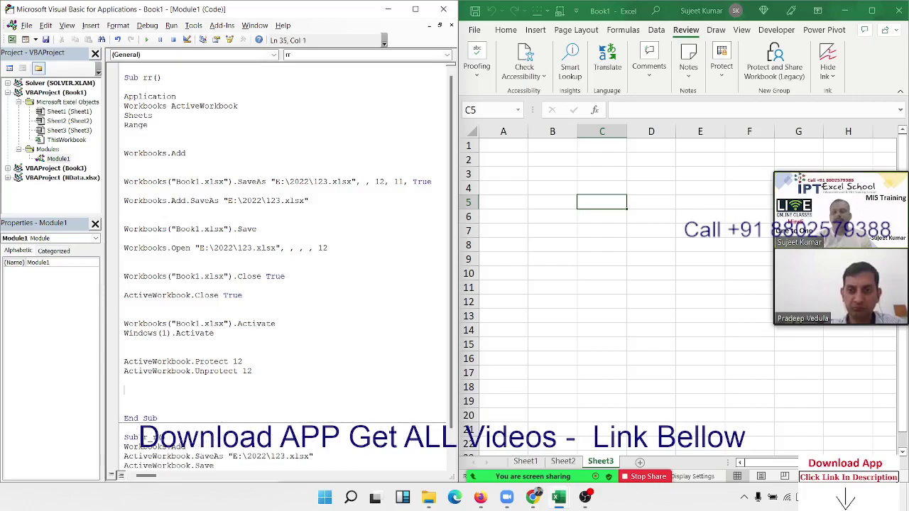
pyautogui.doubleClick(252, 182)
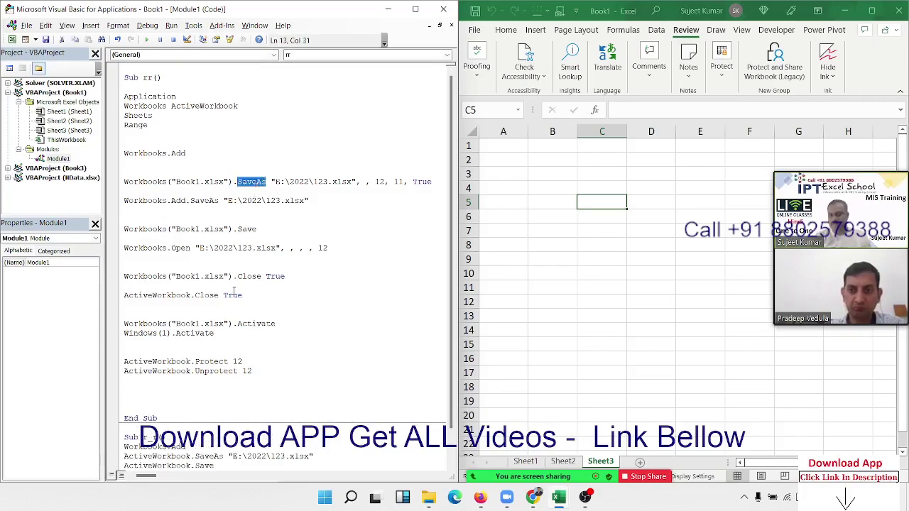
pyautogui.click(159, 388)
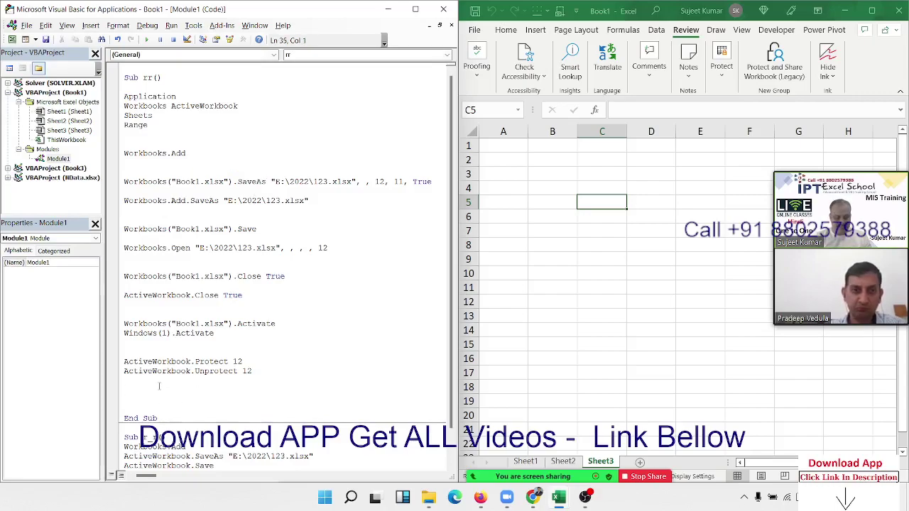
pyautogui.write('active')
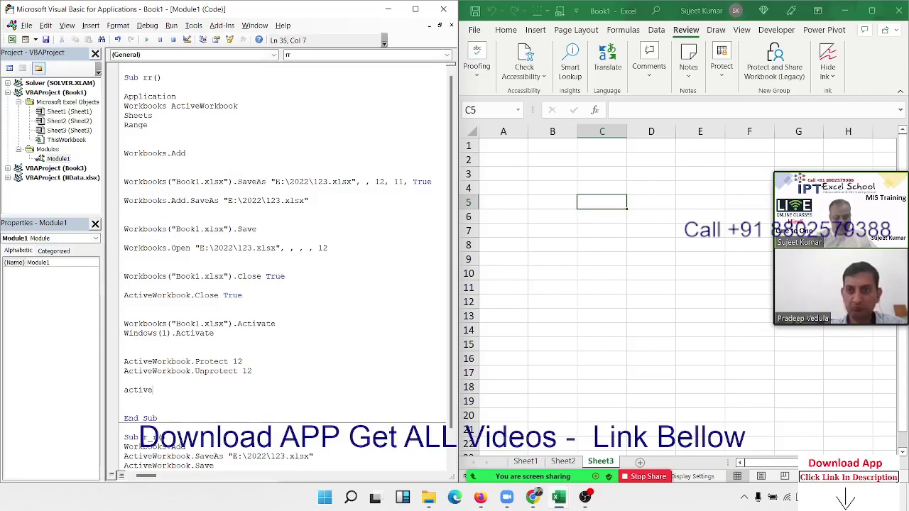
pyautogui.write('wotkboo')
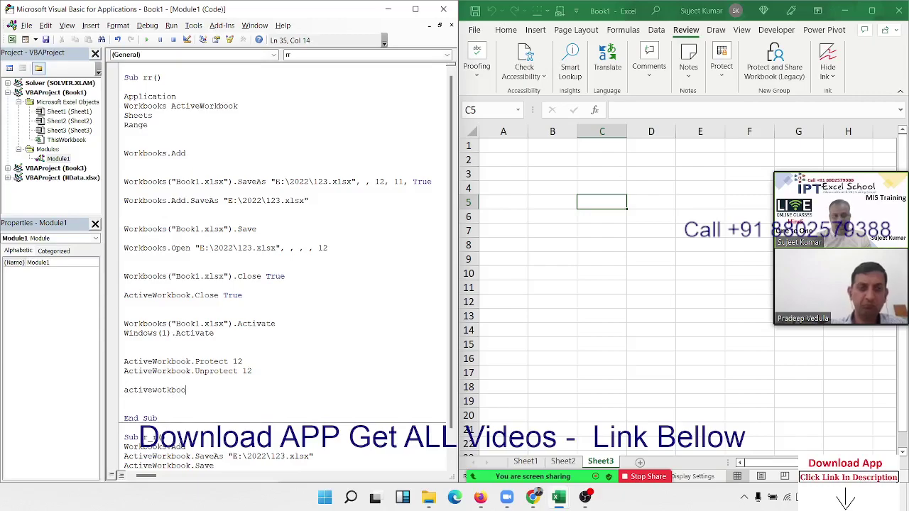
pyautogui.write('k.')
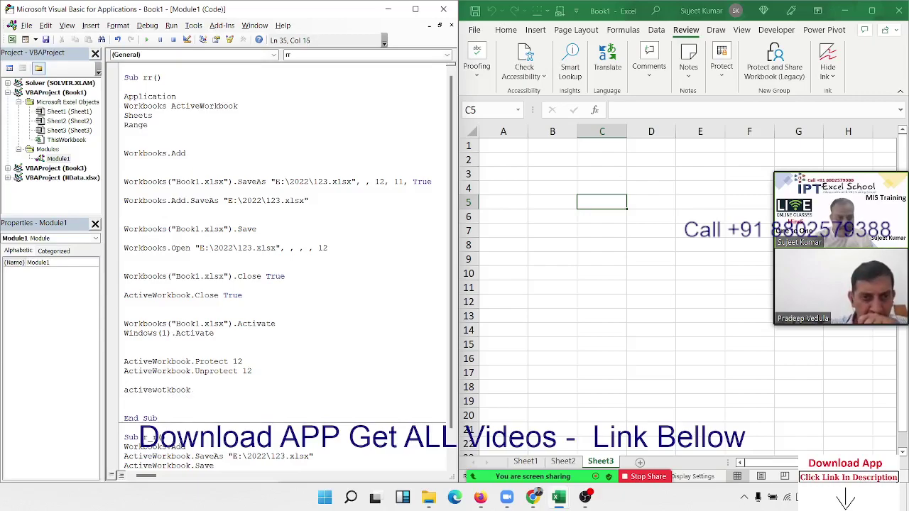
pyautogui.press('Left')
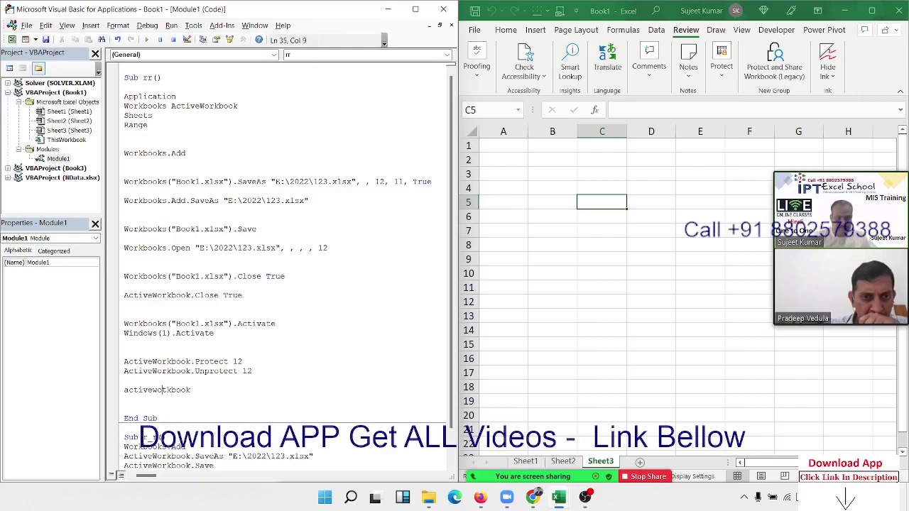
pyautogui.press('Right')
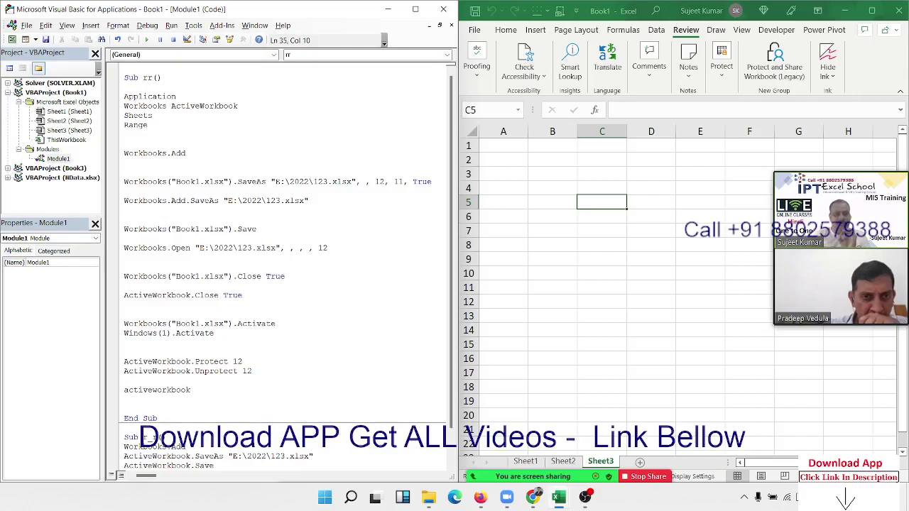
pyautogui.press('Right')
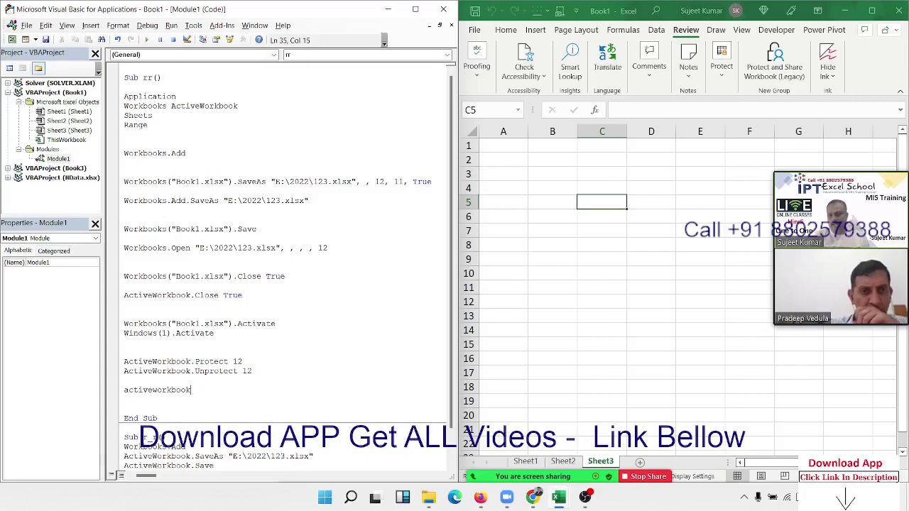
pyautogui.write('.')
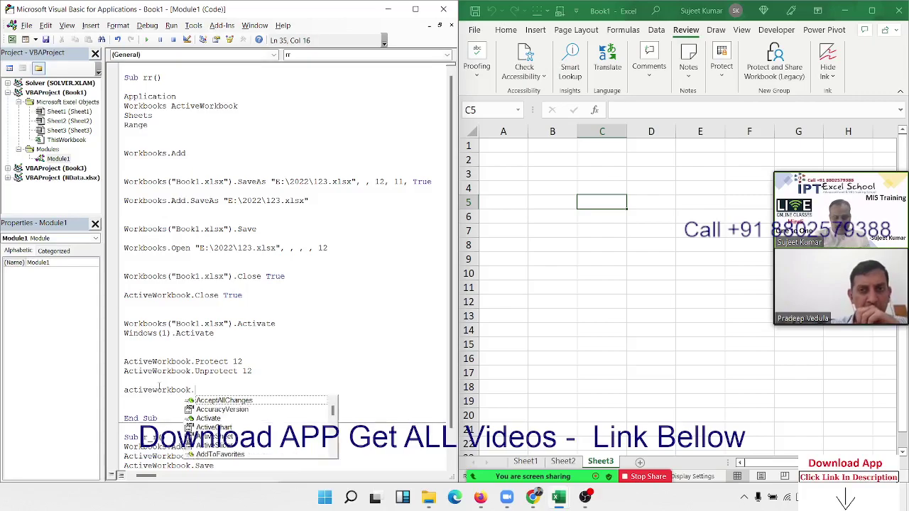
pyautogui.write('pa')
pyautogui.press('Down')
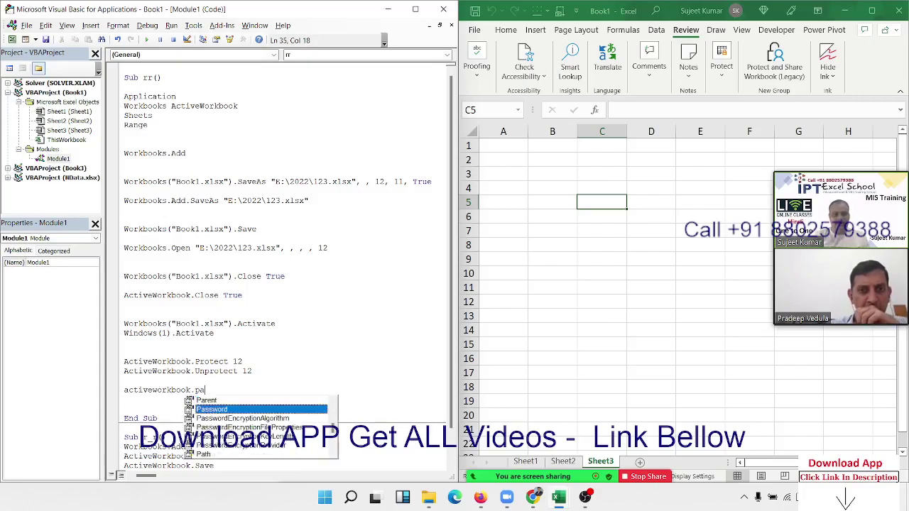
pyautogui.press('Tab')
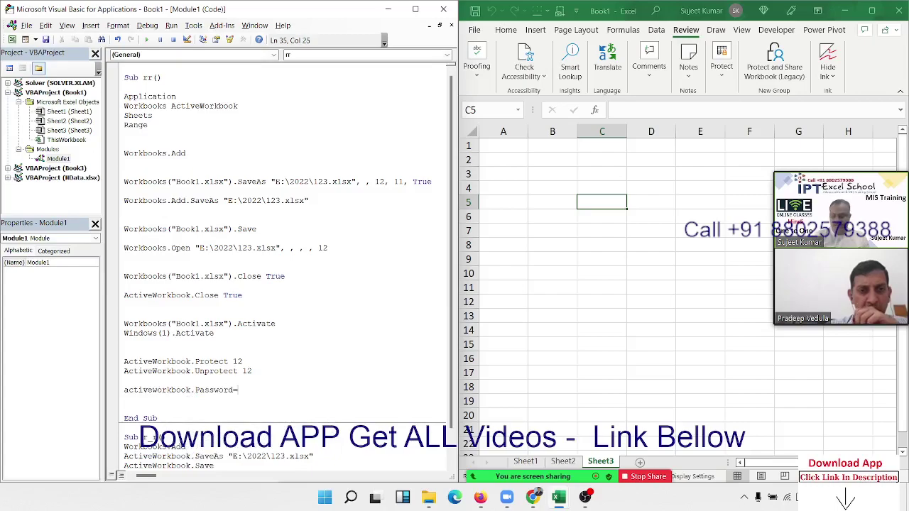
pyautogui.press('Return')
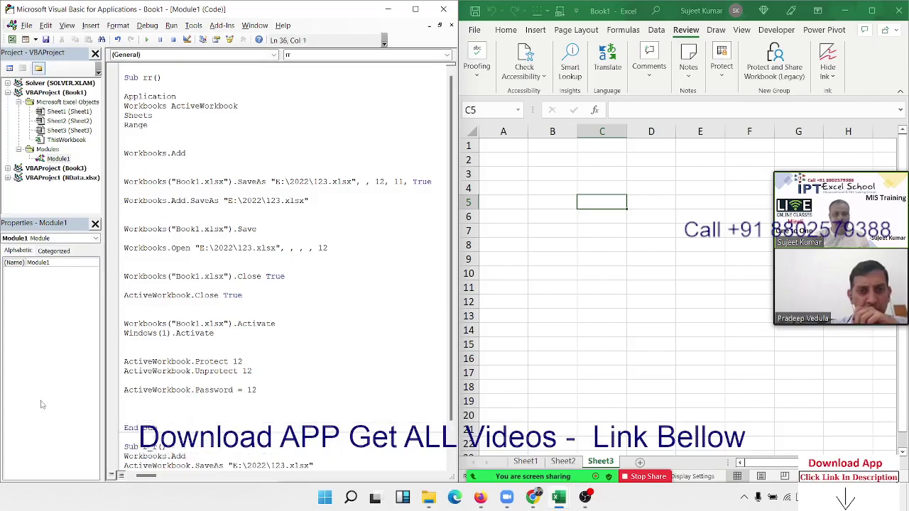
pyautogui.click(117, 392)
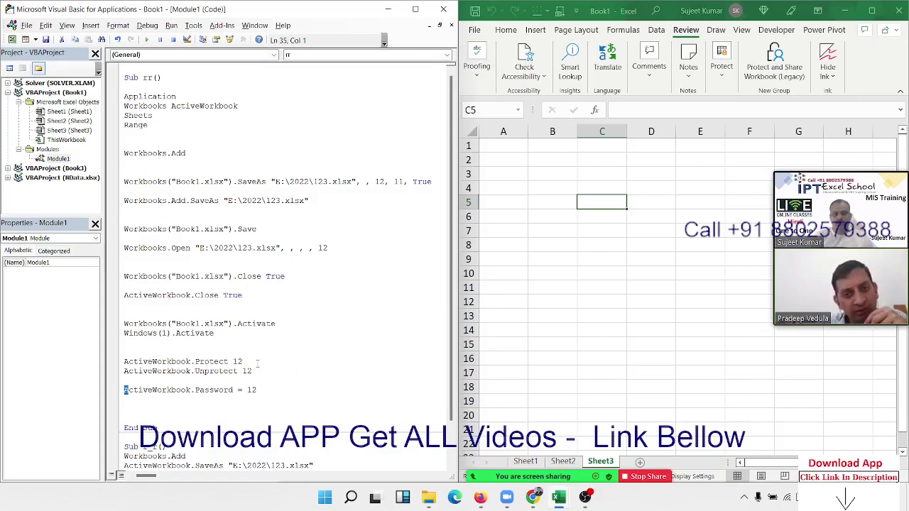
pyautogui.moveTo(243, 362); pyautogui.dragTo(123, 362)
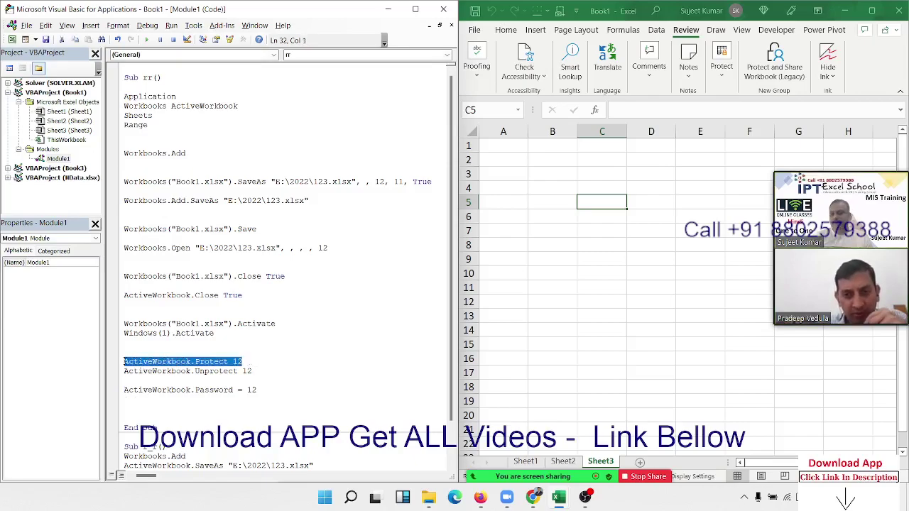
pyautogui.click(723, 78)
pyautogui.click(751, 121)
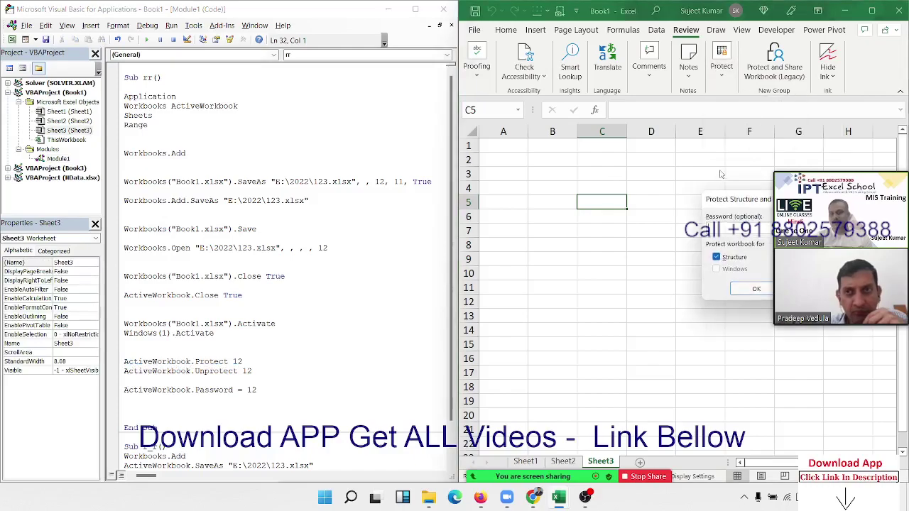
pyautogui.moveTo(716, 206); pyautogui.dragTo(561, 203)
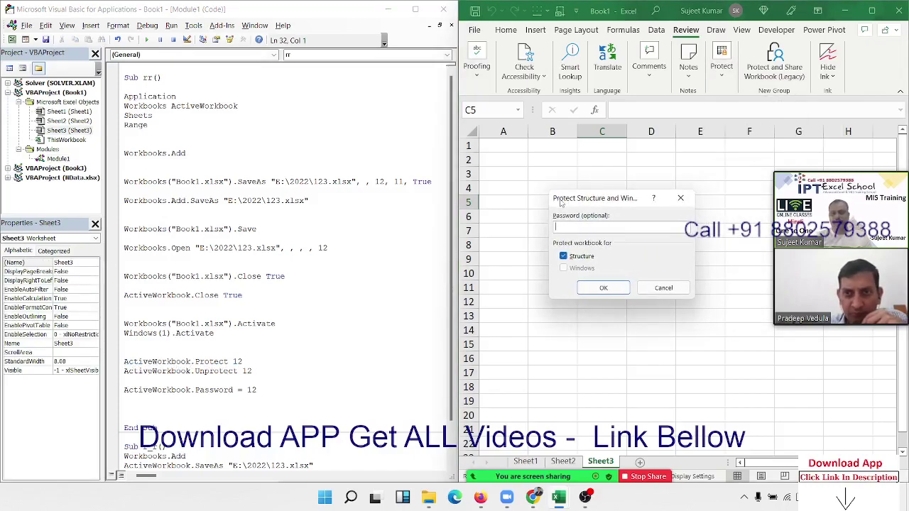
pyautogui.press('Return')
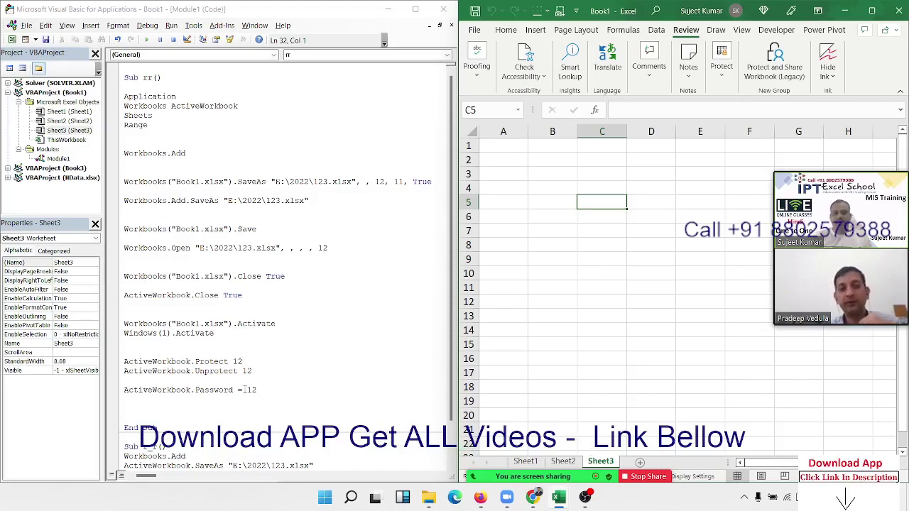
pyautogui.doubleClick(239, 390)
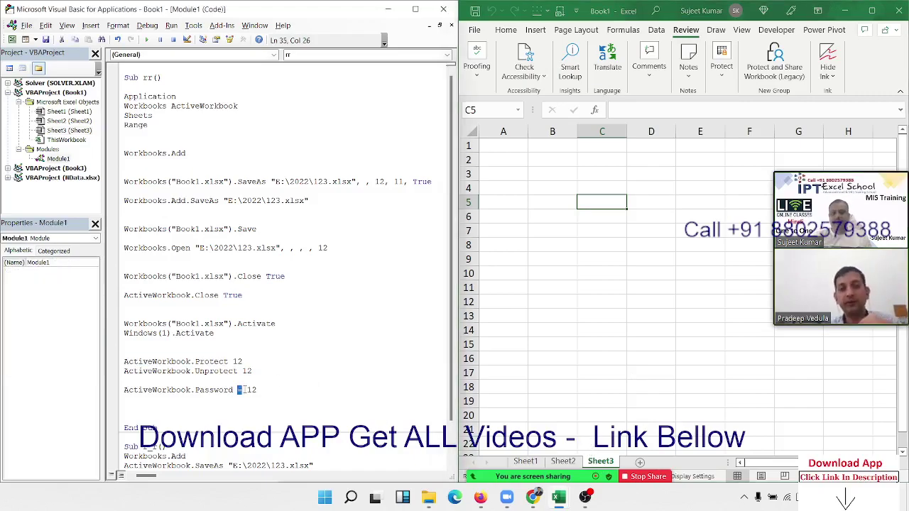
pyautogui.click(480, 33)
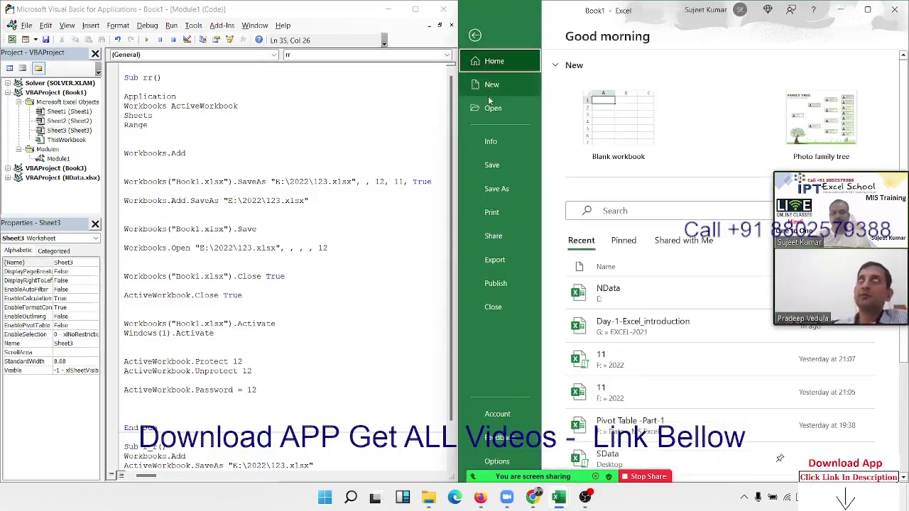
pyautogui.click(503, 144)
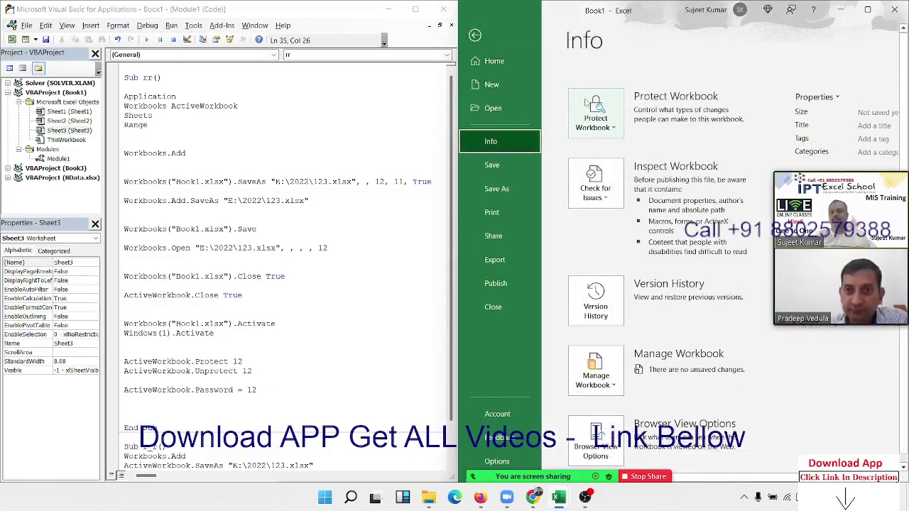
pyautogui.click(608, 121)
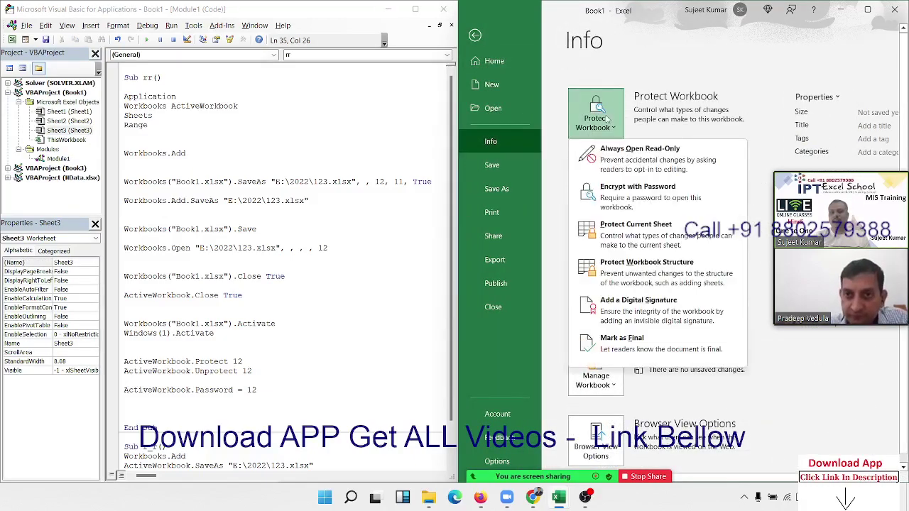
pyautogui.click(617, 205)
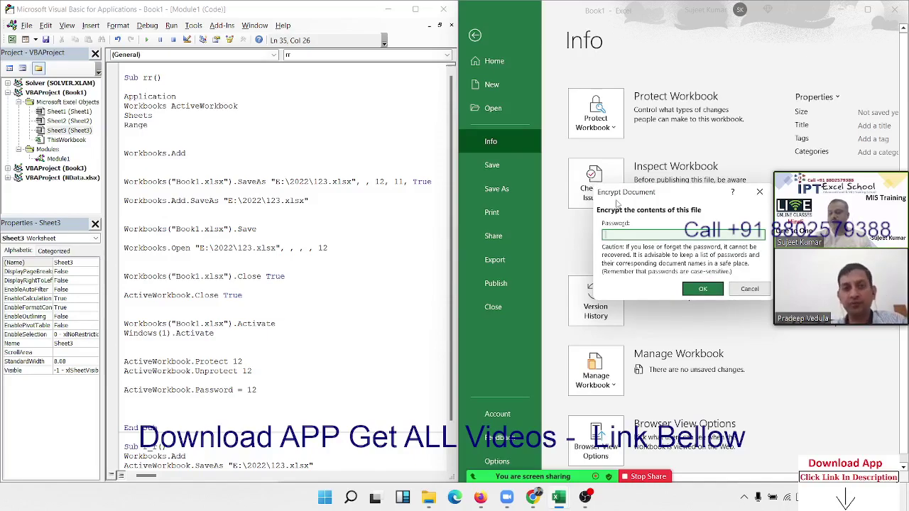
pyautogui.click(702, 288)
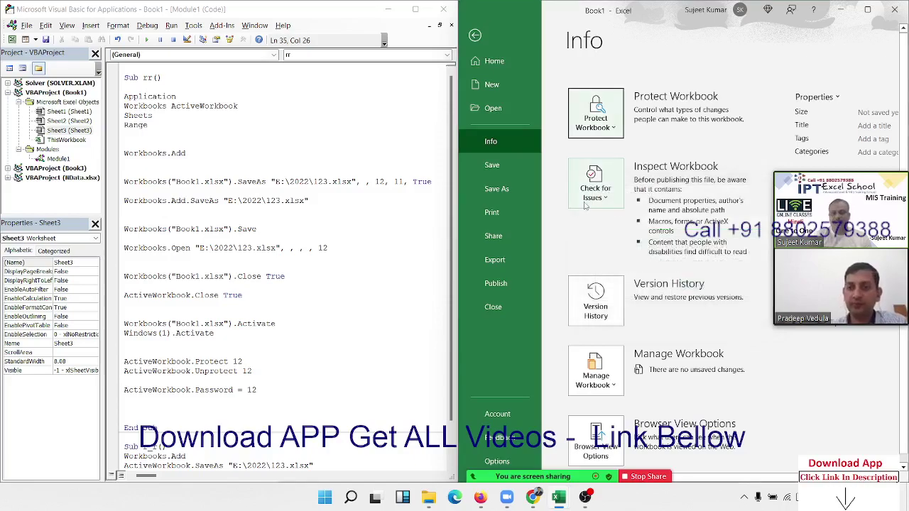
pyautogui.press('Escape')
pyautogui.click(275, 397)
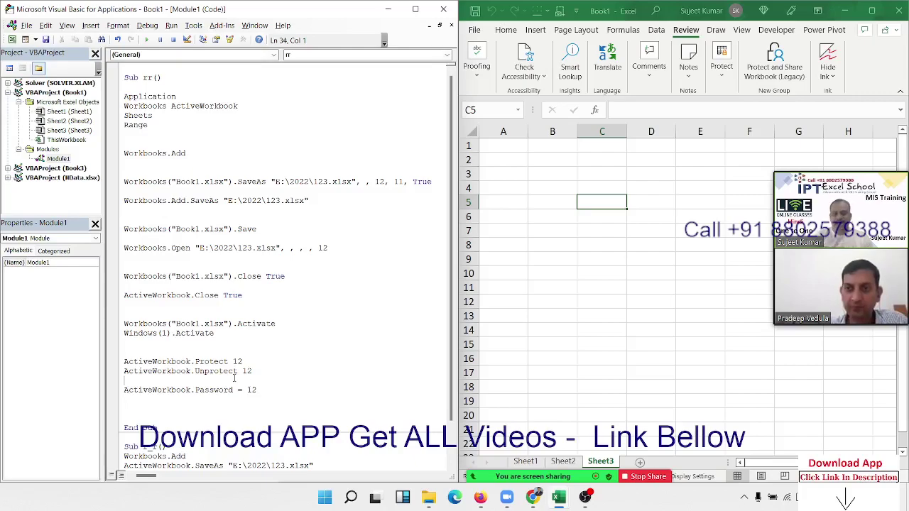
pyautogui.moveTo(234, 378); pyautogui.dragTo(110, 95)
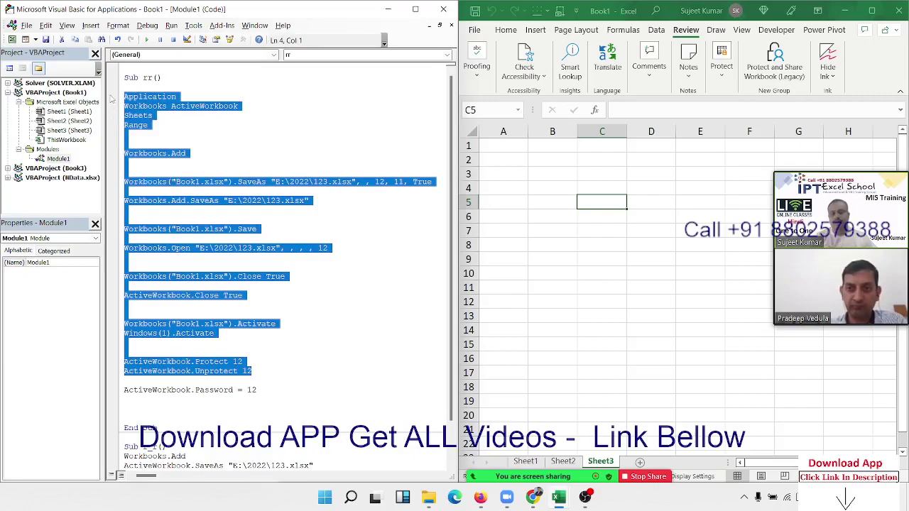
pyautogui.click(195, 390)
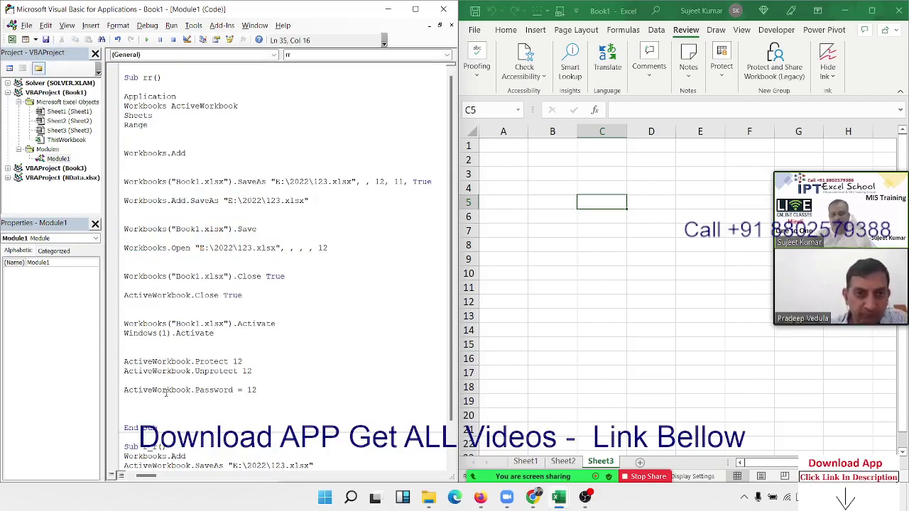
pyautogui.doubleClick(168, 392)
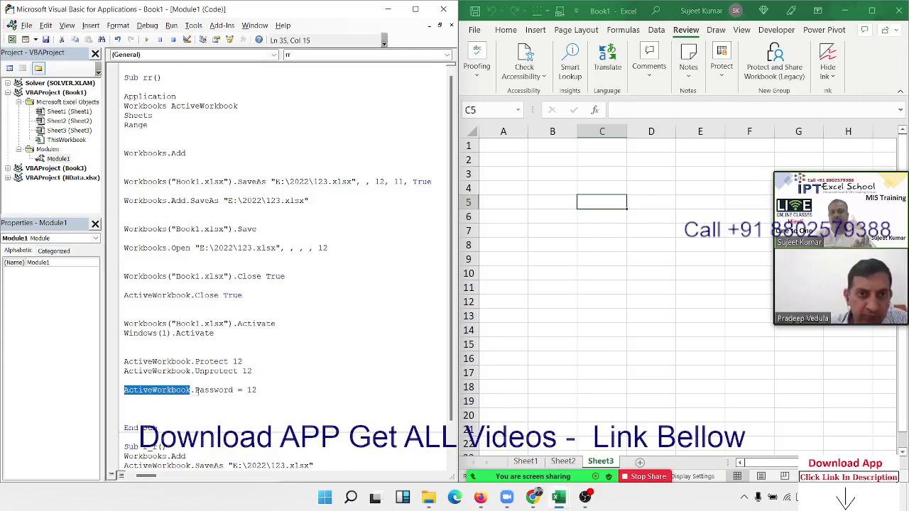
pyautogui.doubleClick(199, 391)
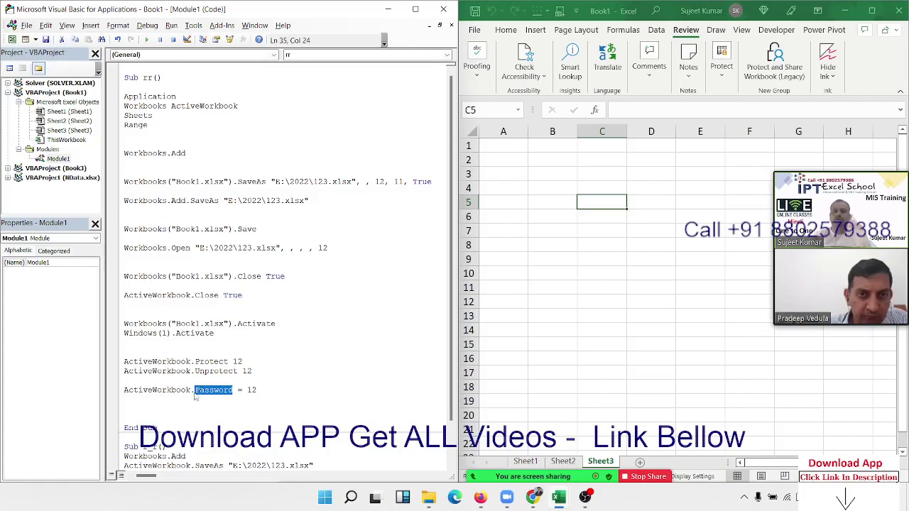
pyautogui.click(189, 390)
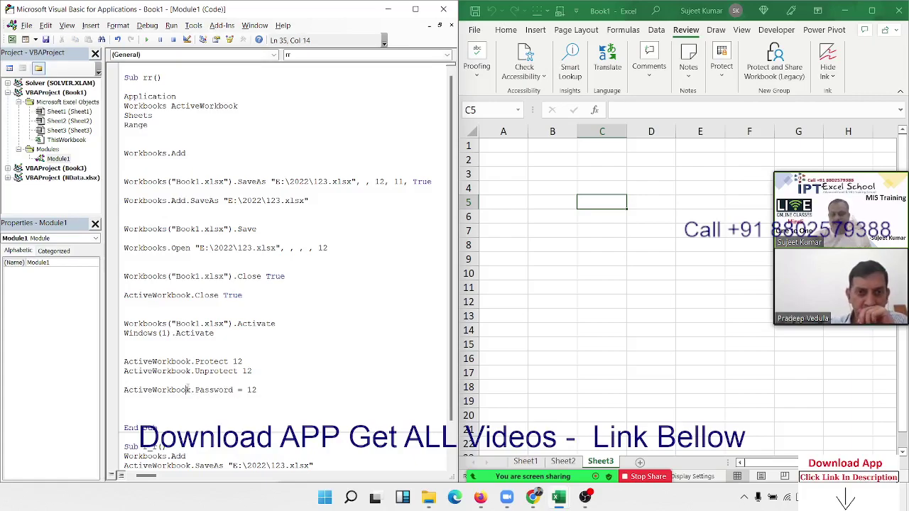
pyautogui.doubleClick(206, 390)
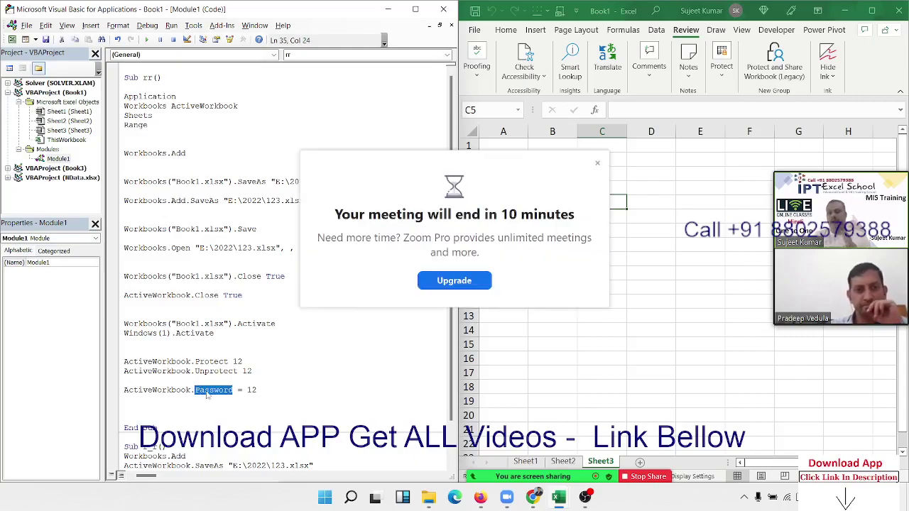
pyautogui.click(597, 162)
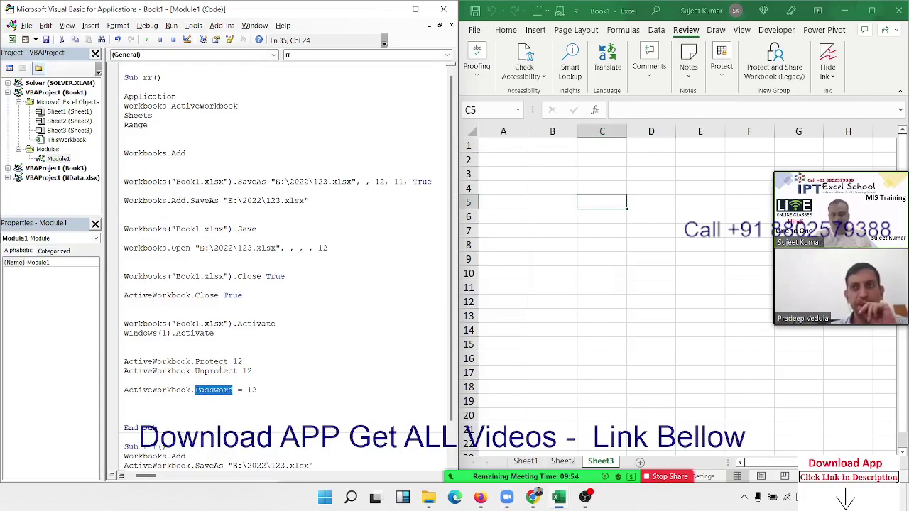
pyautogui.doubleClick(211, 361)
pyautogui.click(228, 362)
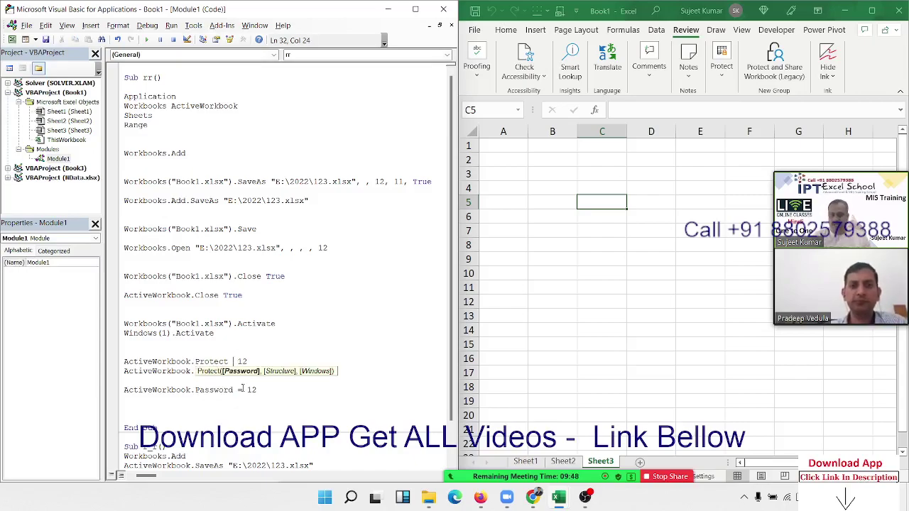
pyautogui.click(237, 388)
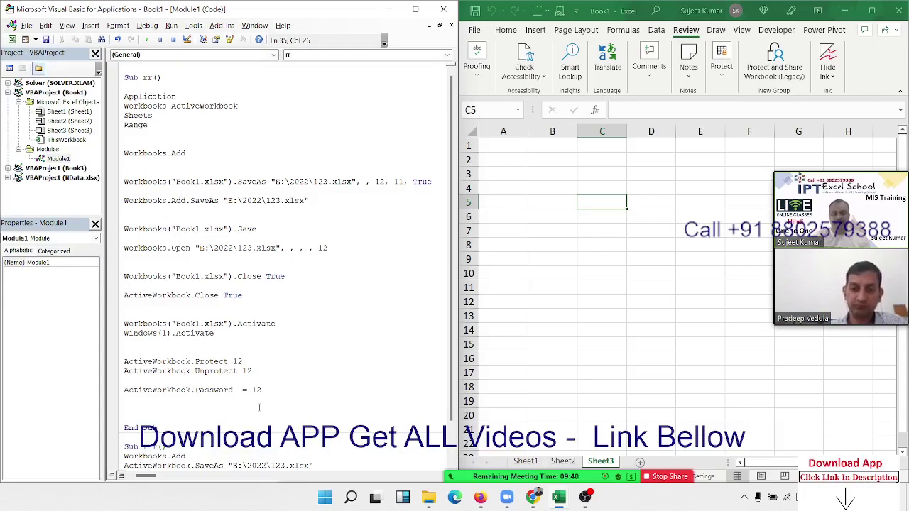
pyautogui.click(259, 407)
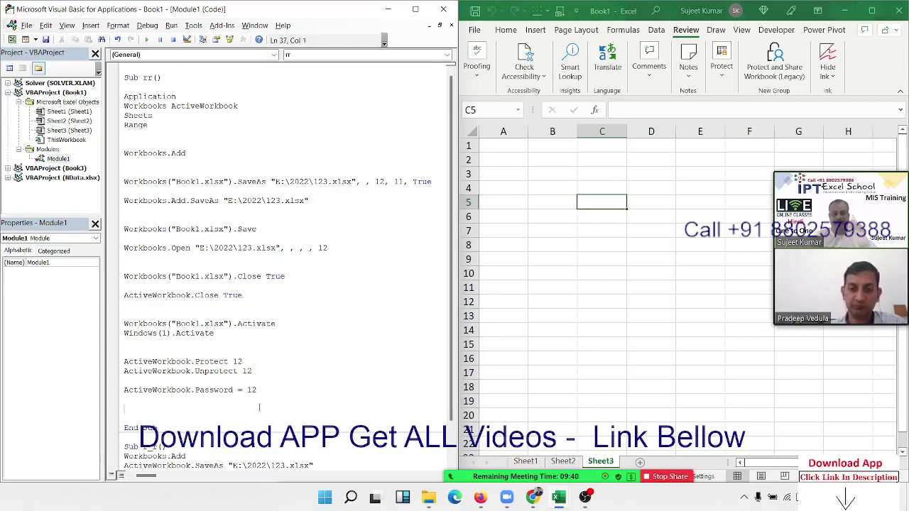
pyautogui.click(229, 362)
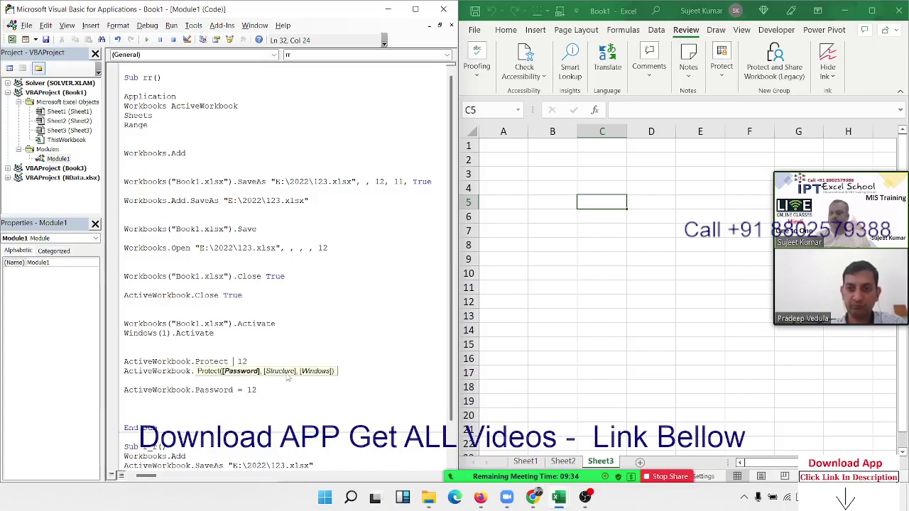
pyautogui.click(285, 389)
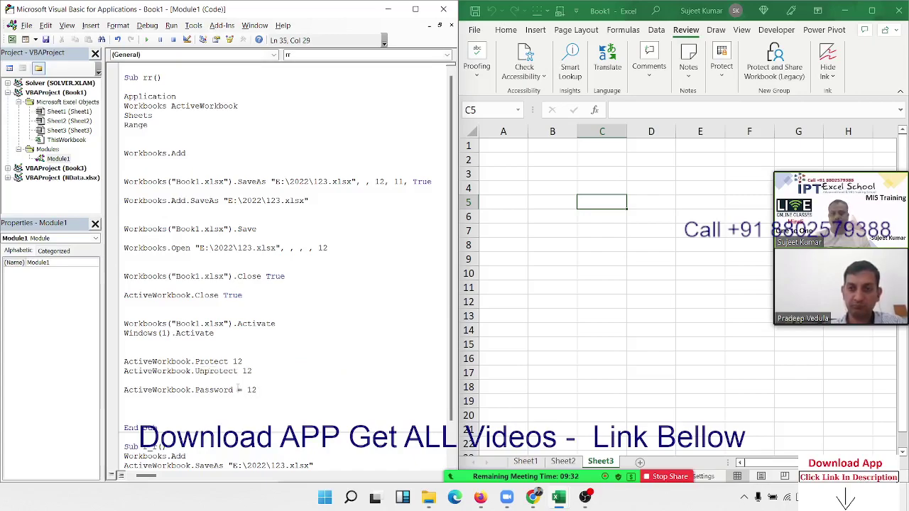
pyautogui.click(227, 403)
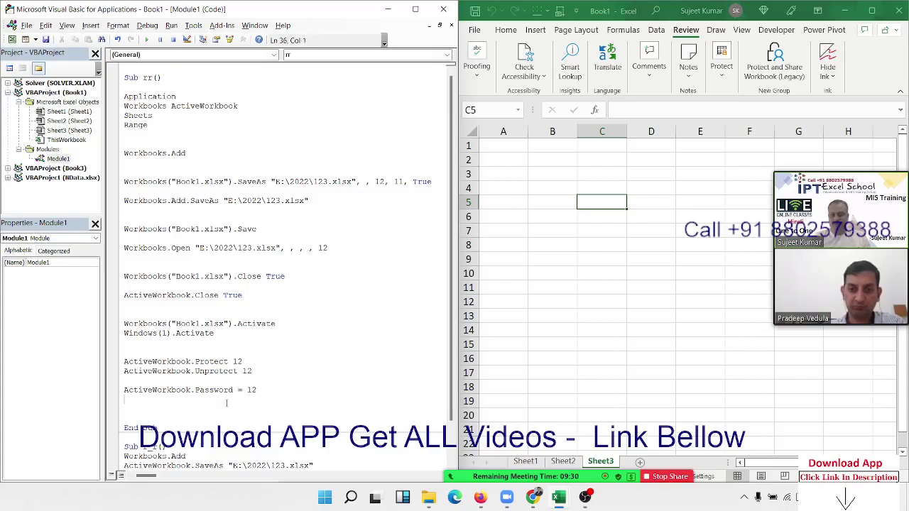
pyautogui.click(192, 362)
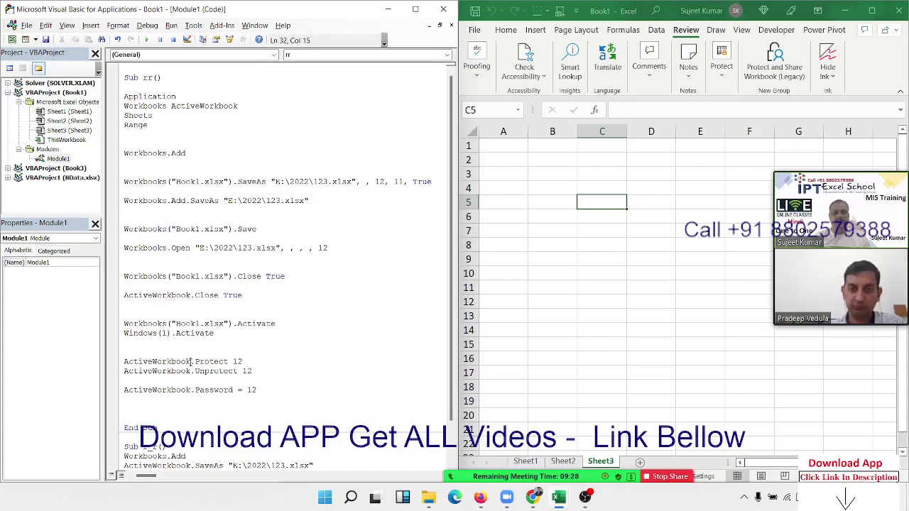
pyautogui.write('.p')
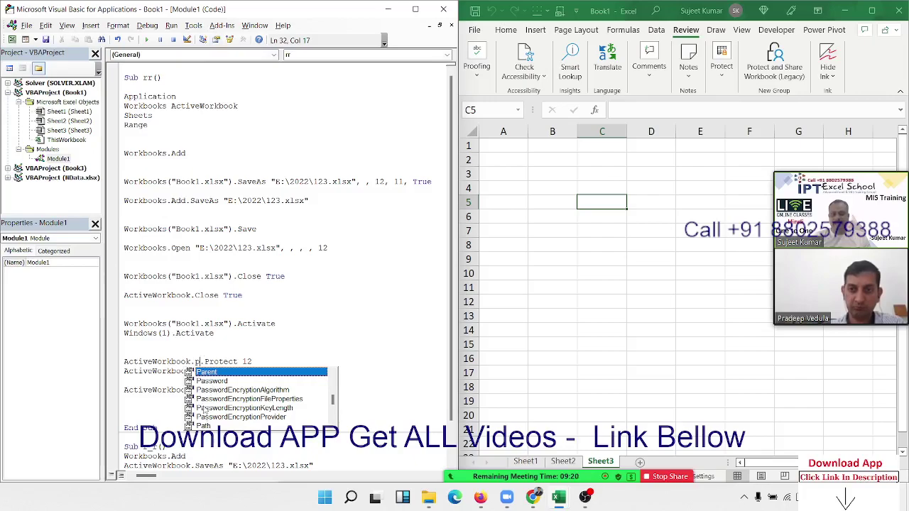
pyautogui.scroll(-2, 206, 410)
pyautogui.scroll(-2, 206, 409)
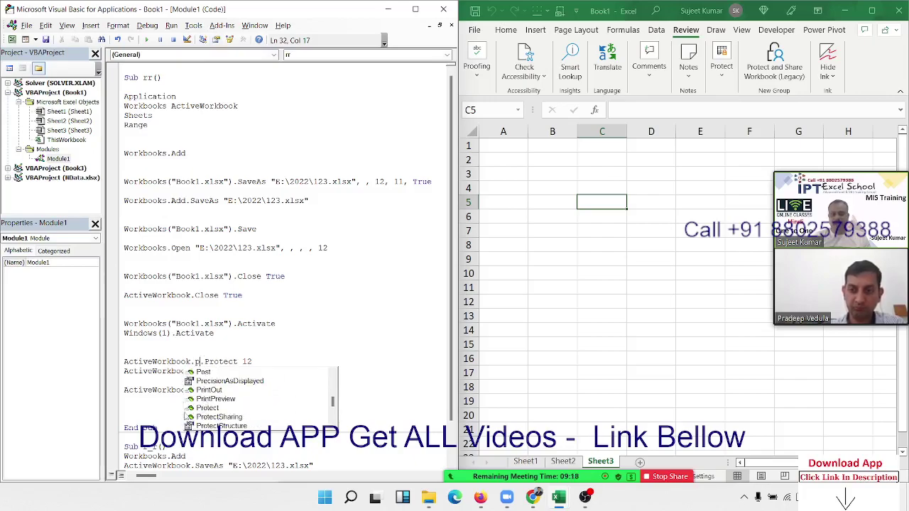
pyautogui.click(190, 409)
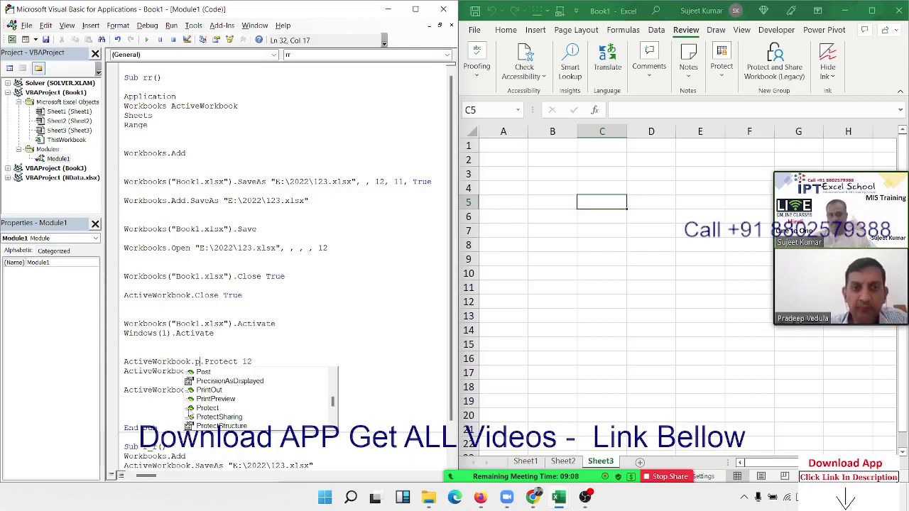
pyautogui.press('BackSpace')
pyautogui.press('BackSpace')
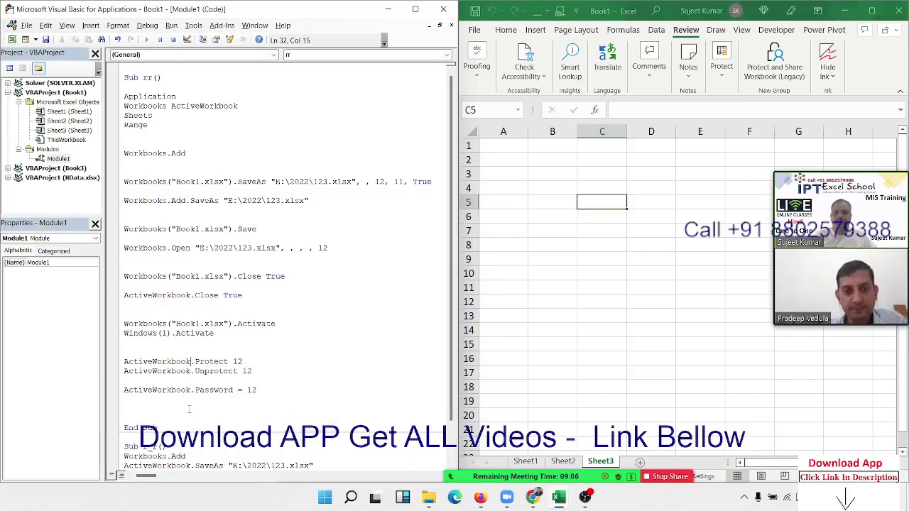
pyautogui.click(284, 405)
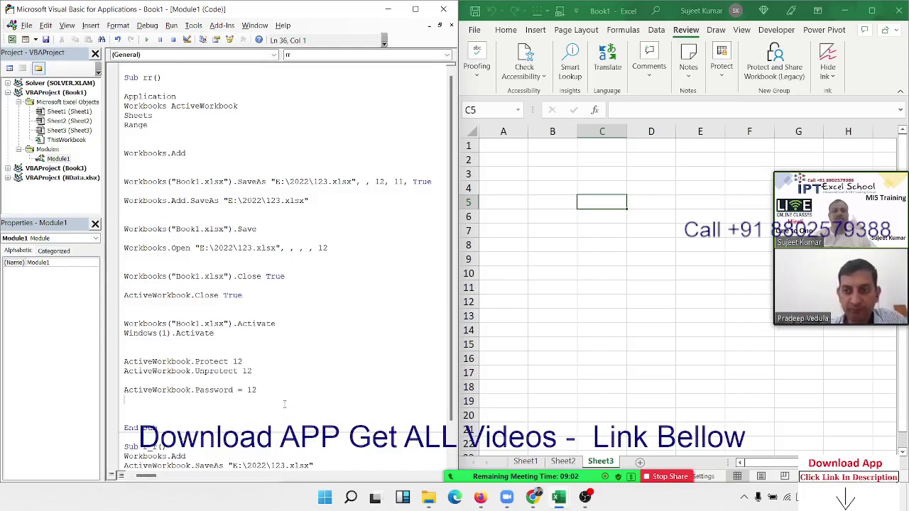
pyautogui.click(260, 392)
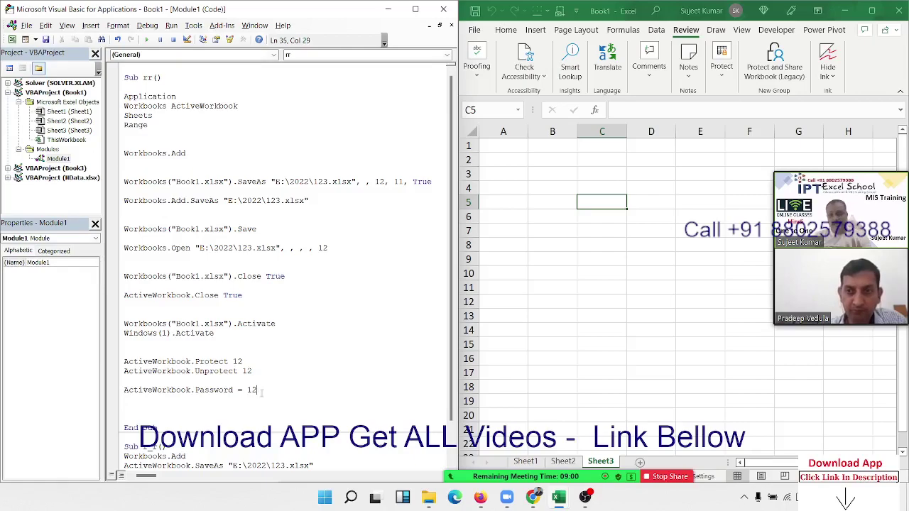
pyautogui.moveTo(260, 392)
pyautogui.mouseDown()
pyautogui.moveTo(181, 399)
pyautogui.moveTo(113, 391)
pyautogui.mouseUp()
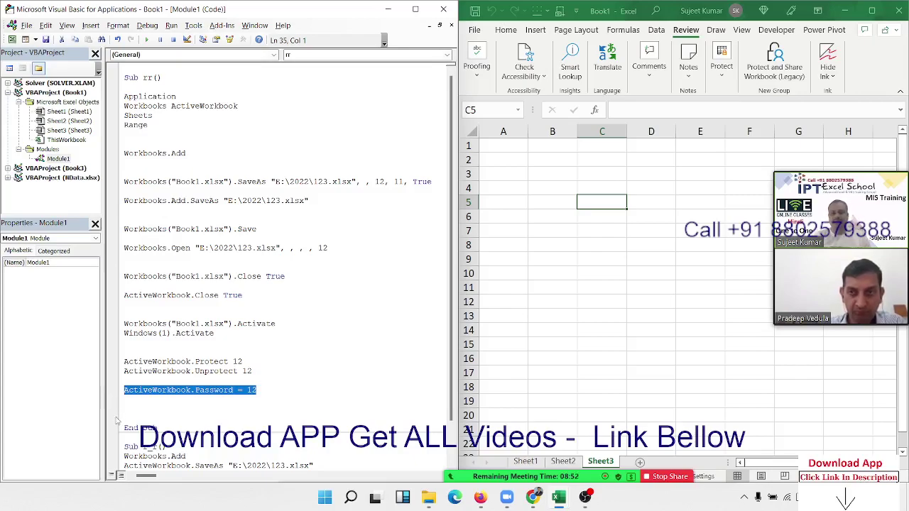
# - Insert f = ActiveWorkbook.Name above End Sub, choosing Name from IntelliSense
pyautogui.click(131, 411)
pyautogui.press('Return')
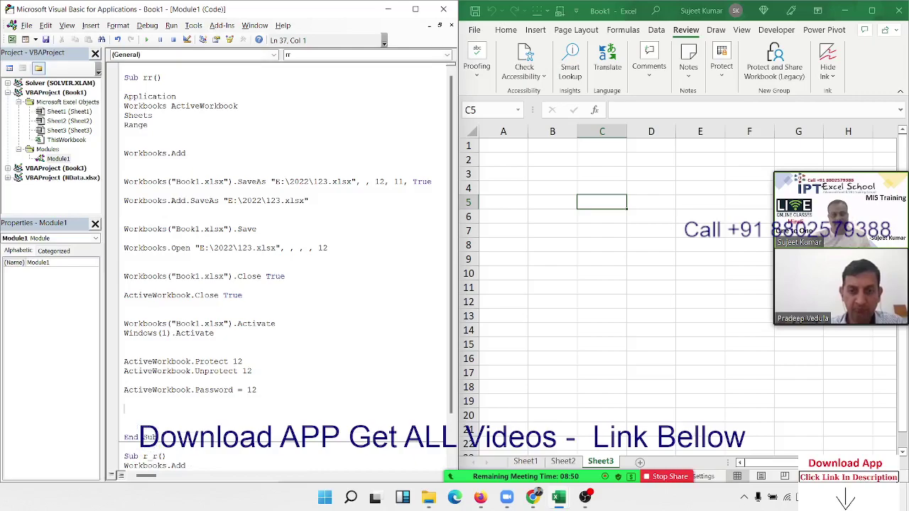
pyautogui.write('acti')
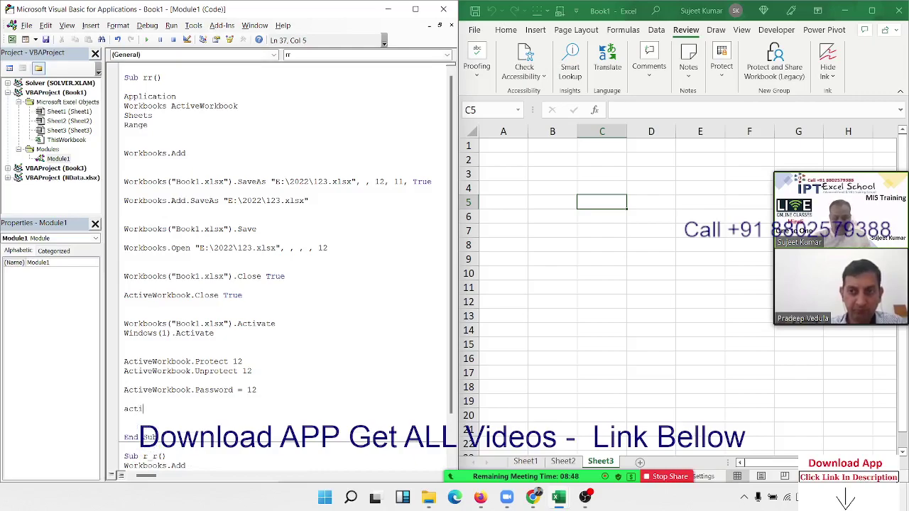
pyautogui.write('vewo')
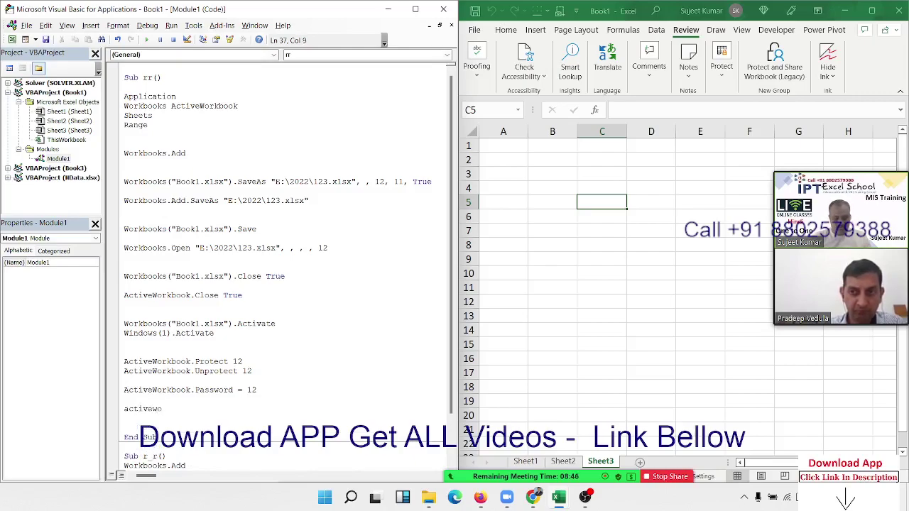
pyautogui.write('rkboo')
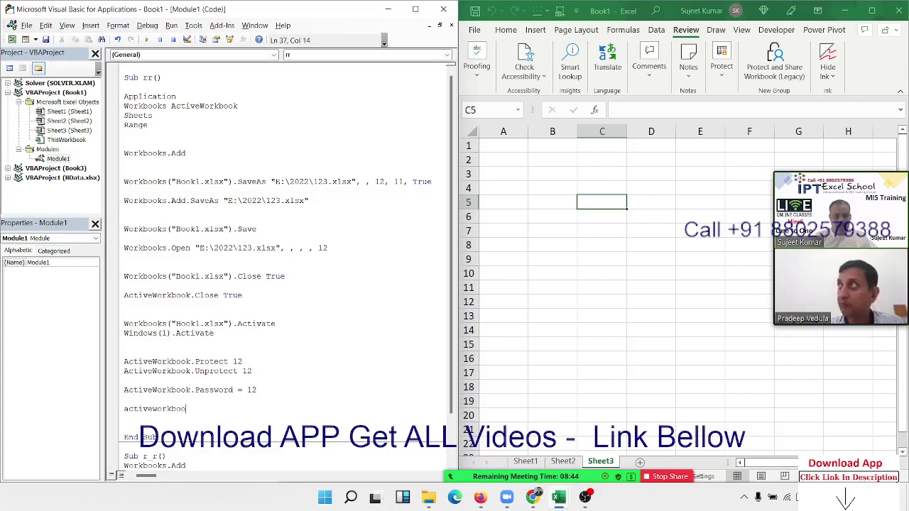
pyautogui.press('BackSpace')
pyautogui.press('BackSpace')
pyautogui.press('BackSpace')
pyautogui.press('BackSpace')
pyautogui.press('BackSpace')
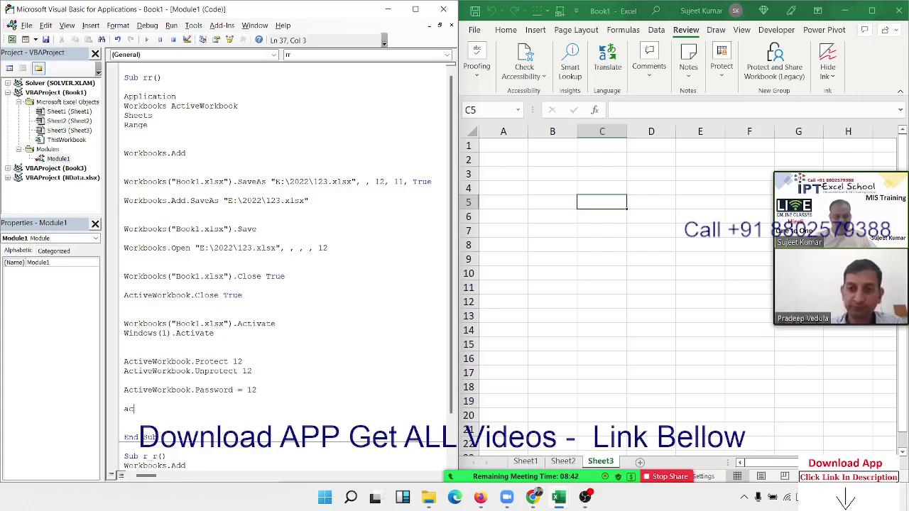
pyautogui.press('BackSpace')
pyautogui.press('BackSpace')
pyautogui.write('f=')
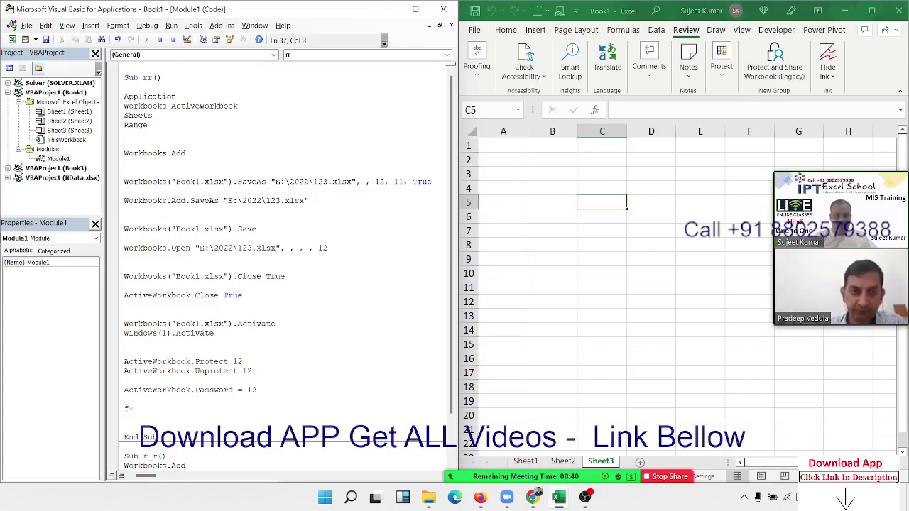
pyautogui.write('ac')
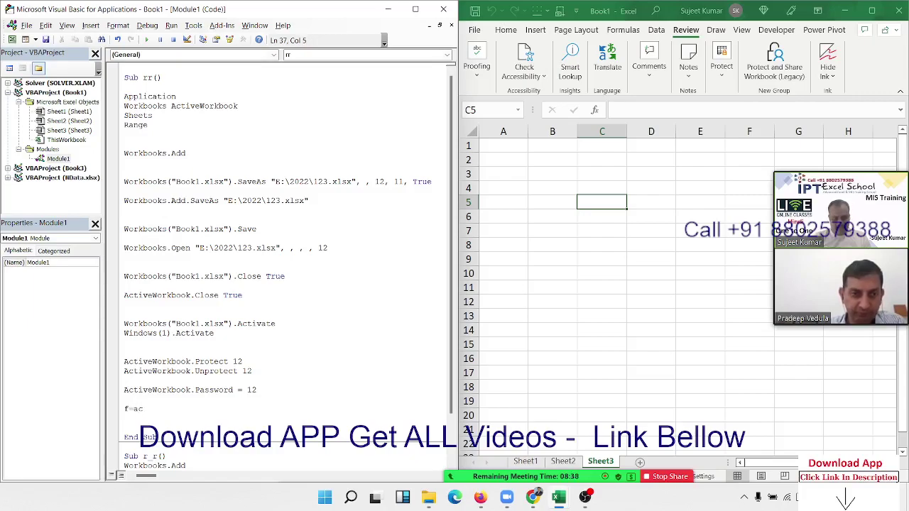
pyautogui.write('tivew')
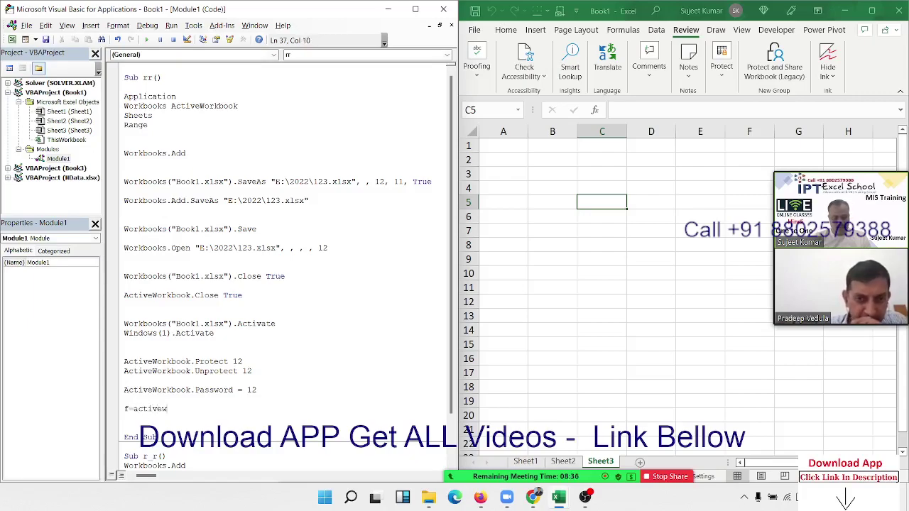
pyautogui.write('orkbook')
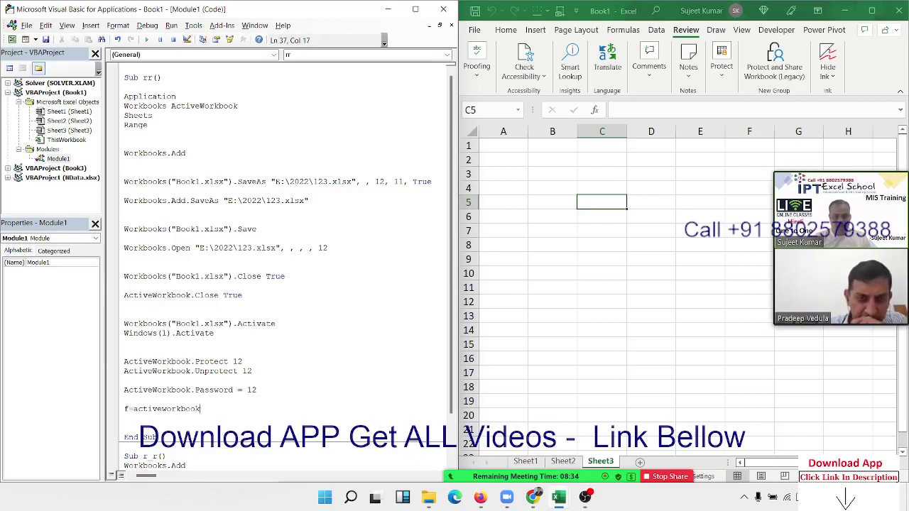
pyautogui.write('.pa')
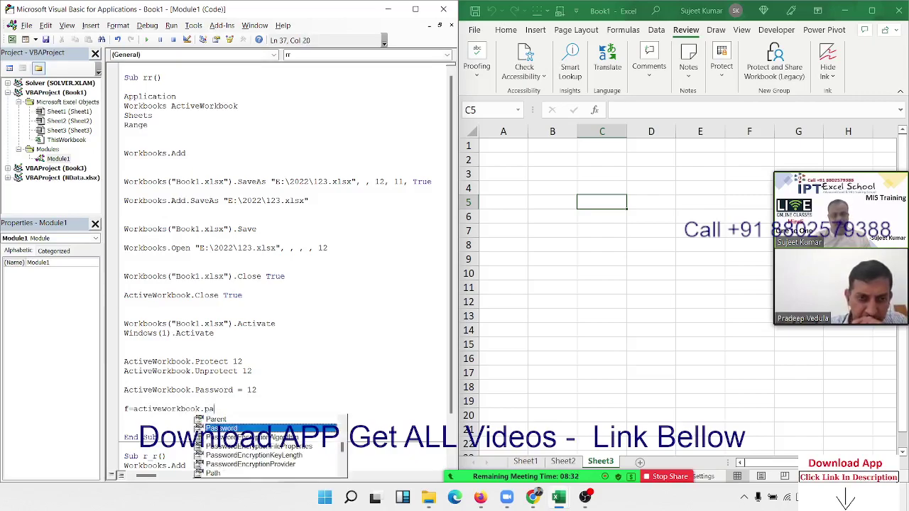
pyautogui.press('BackSpace')
pyautogui.press('BackSpace')
pyautogui.write('n')
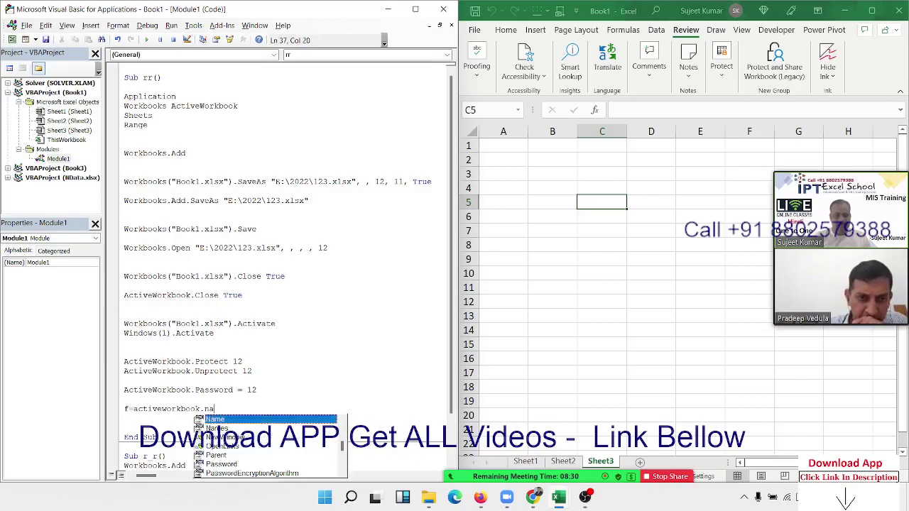
pyautogui.press('Tab')
pyautogui.press('Return')
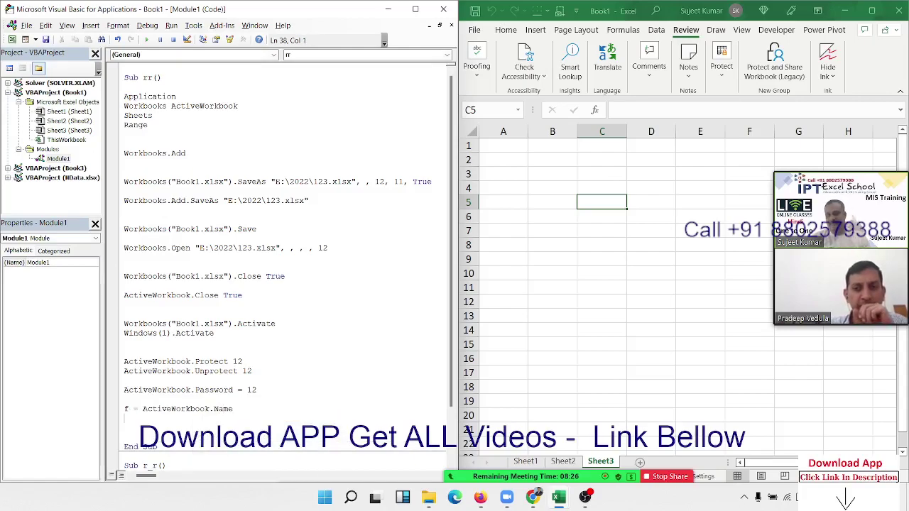
# - Highlight the variable f, then move to the blank space after the module's last procedure
pyautogui.click(125, 409)
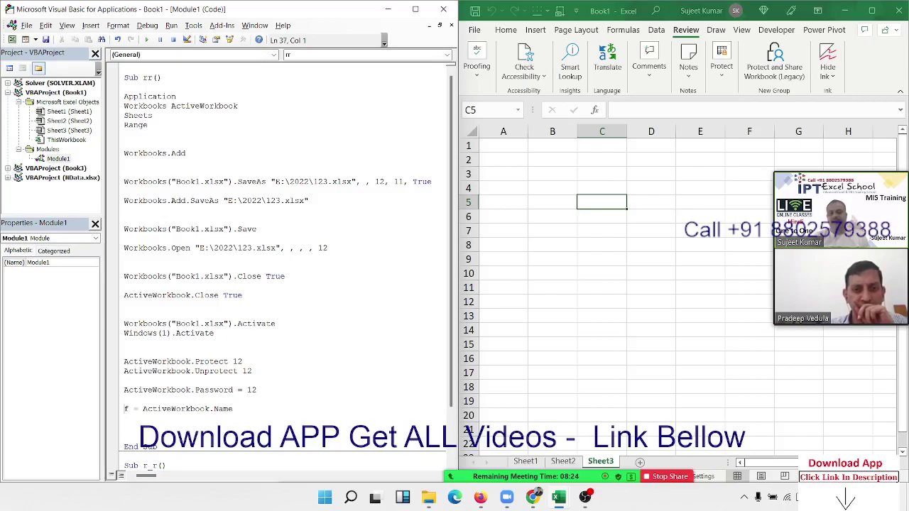
pyautogui.hotkey('shift', 'Right')
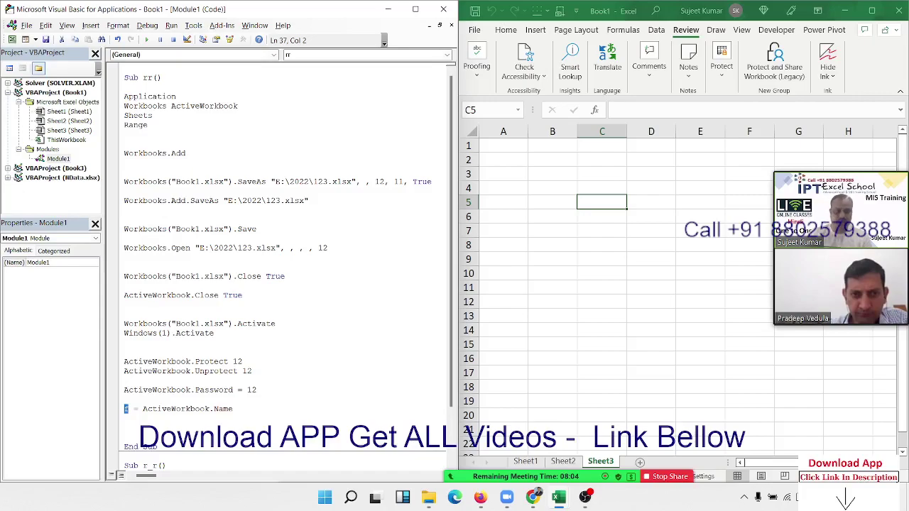
pyautogui.scroll(-2, 232, 419)
pyautogui.scroll(-1, 232, 419)
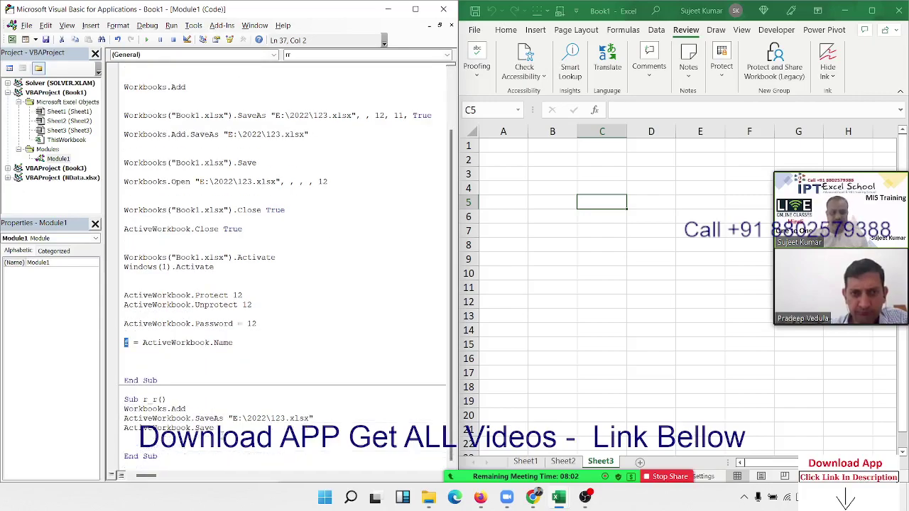
pyautogui.click(219, 455)
# - Create Sub rrr with a copied f = ActiveWorkbook.Name line and MsgBox f
pyautogui.press('Return')
pyautogui.press('Return')
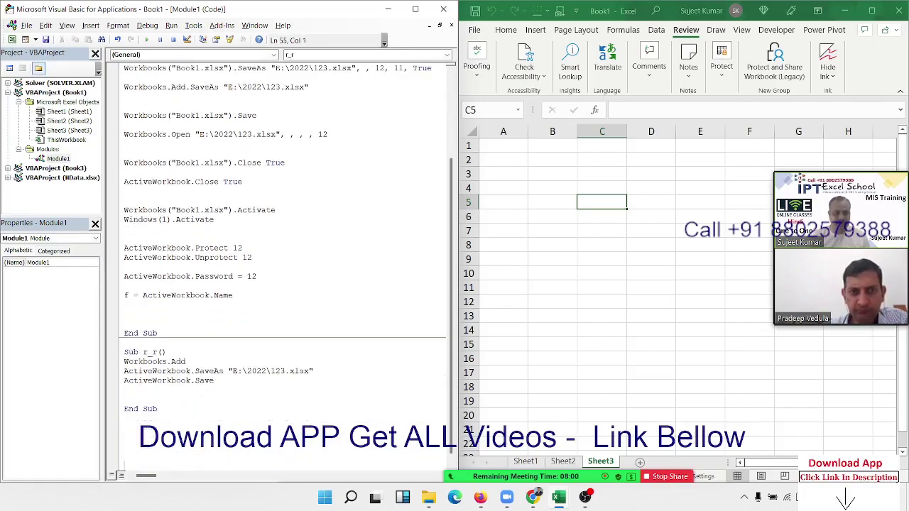
pyautogui.write('su')
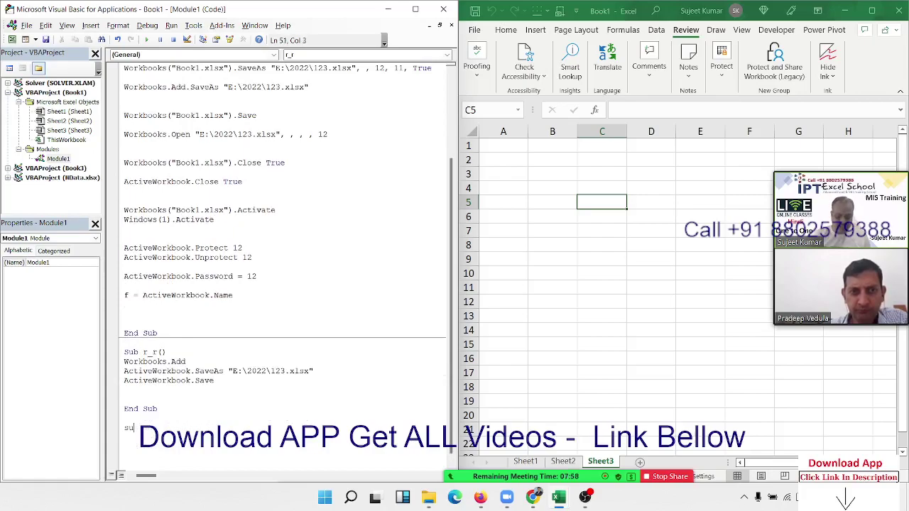
pyautogui.write('b ')
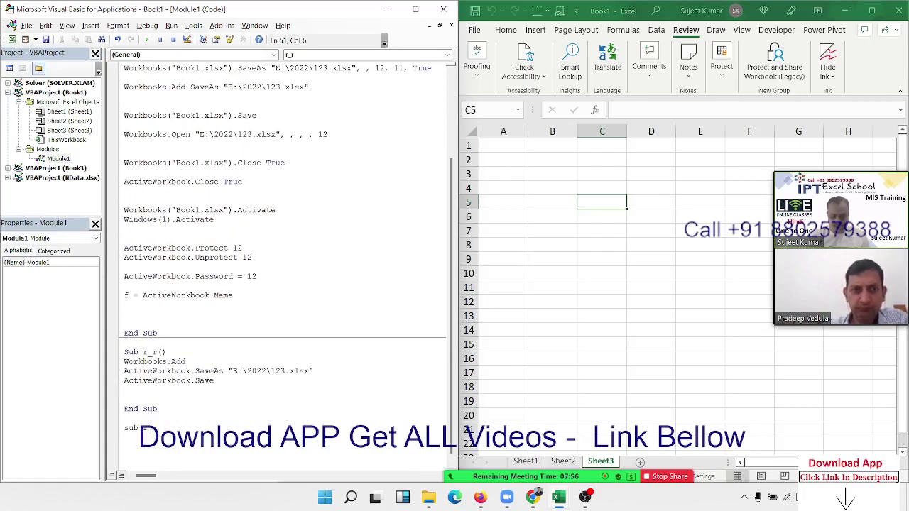
pyautogui.write('rr(')
pyautogui.press('Return')
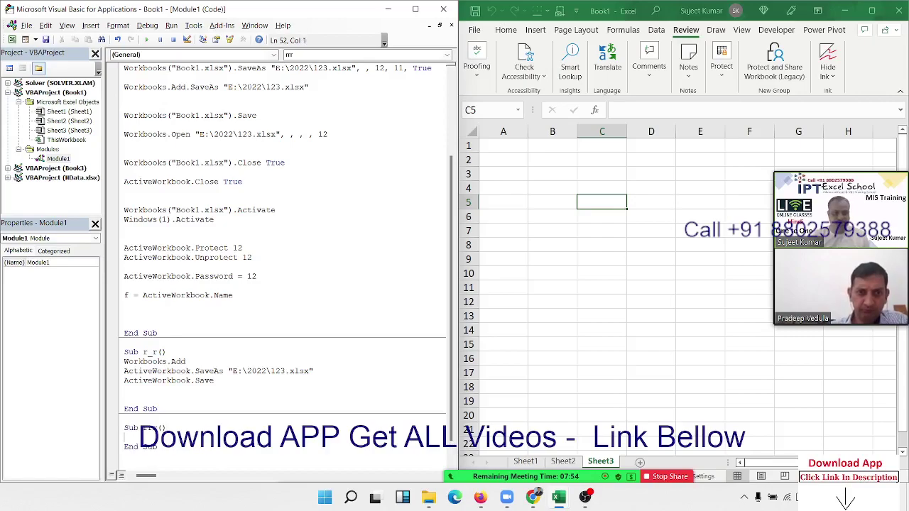
pyautogui.moveTo(233, 295); pyautogui.dragTo(124, 296)
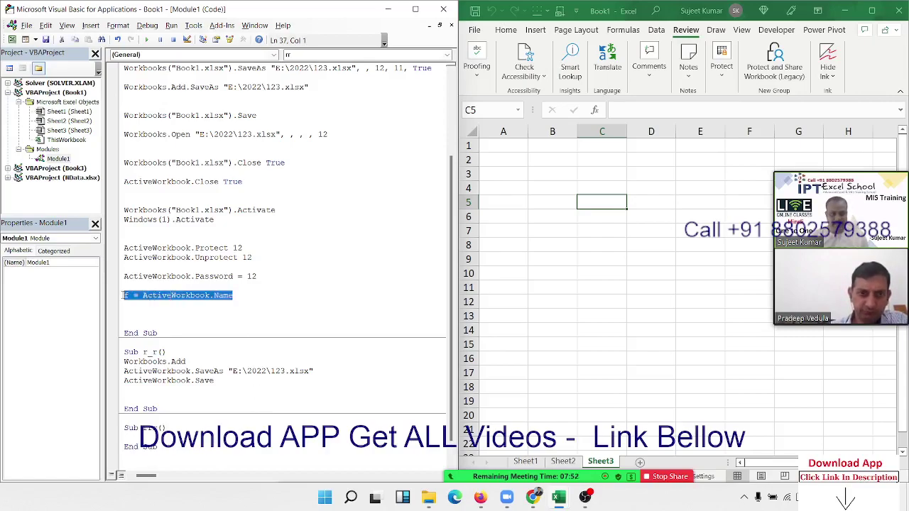
pyautogui.hotkey('ctrl', 'c')
pyautogui.click(131, 439)
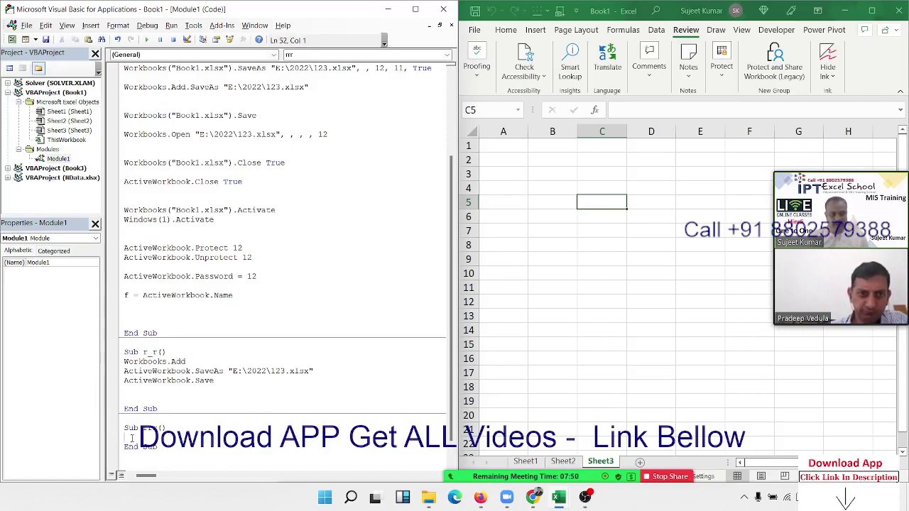
pyautogui.hotkey('ctrl', 'v')
pyautogui.press('Return')
pyautogui.press('Return')
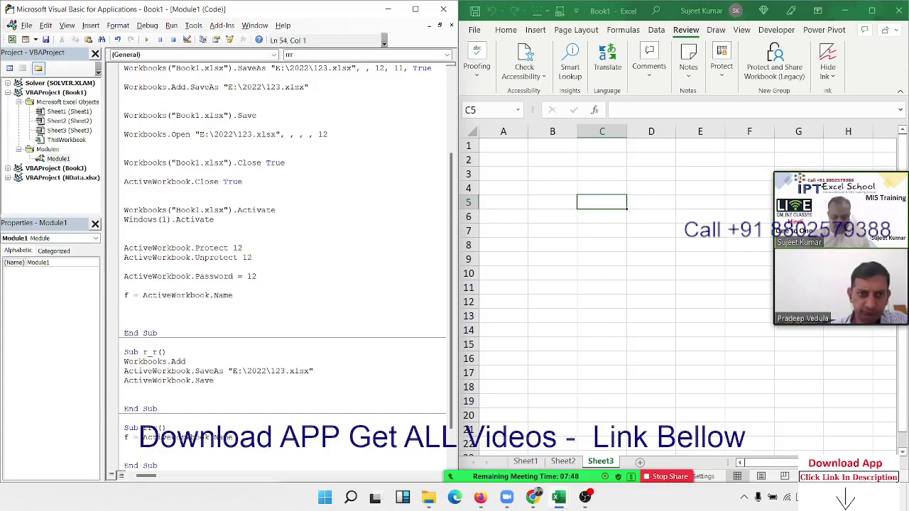
pyautogui.write('msgbox ')
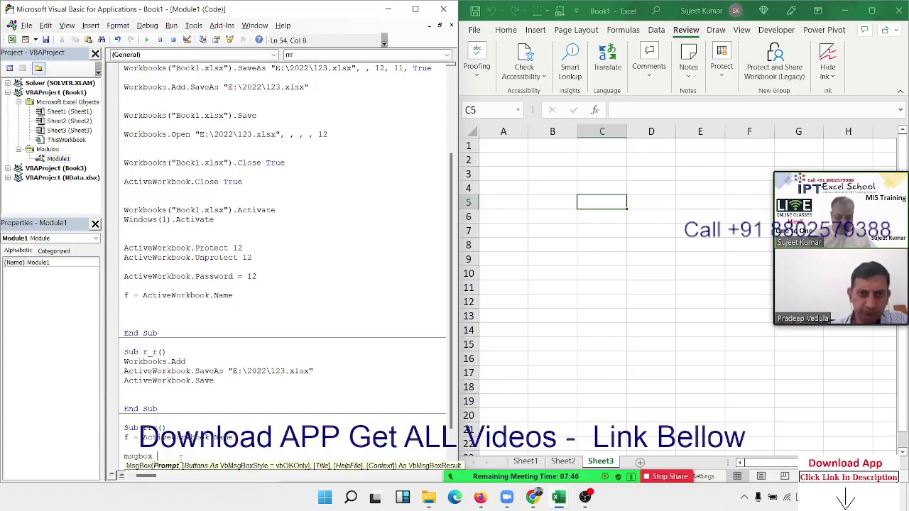
pyautogui.write('f')
pyautogui.scroll(-2, 181, 458)
pyautogui.click(171, 399)
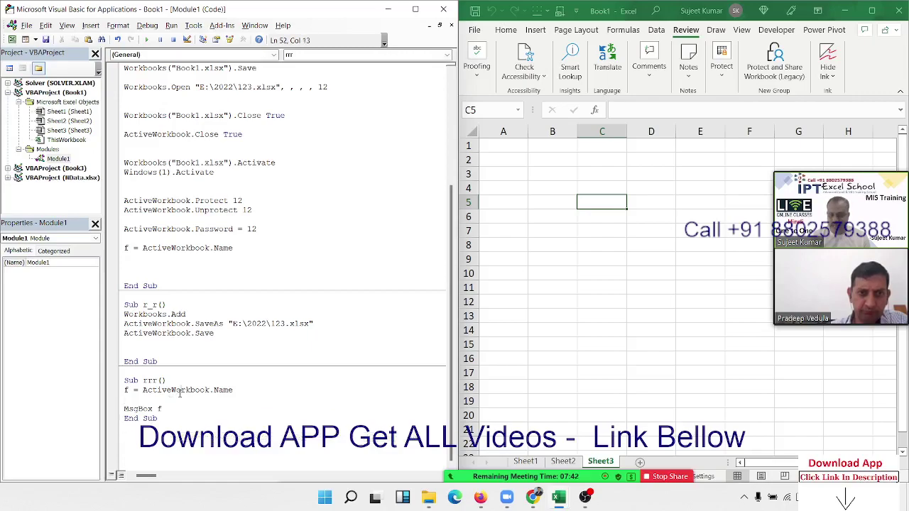
# - Select ActiveWorkbook, f and MsgBox in rrr one by one to point them out
pyautogui.doubleClick(178, 391)
pyautogui.doubleClick(126, 390)
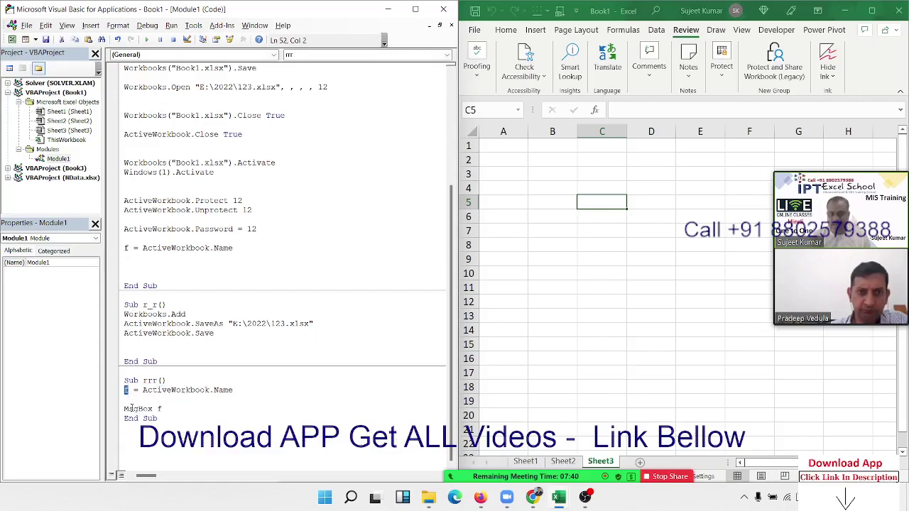
pyautogui.doubleClick(138, 409)
pyautogui.click(145, 410)
pyautogui.doubleClick(159, 409)
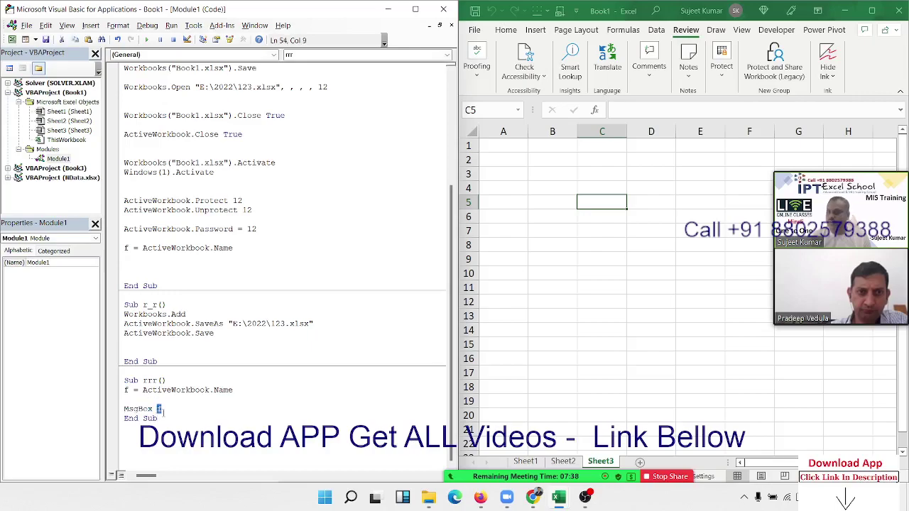
pyautogui.click(168, 401)
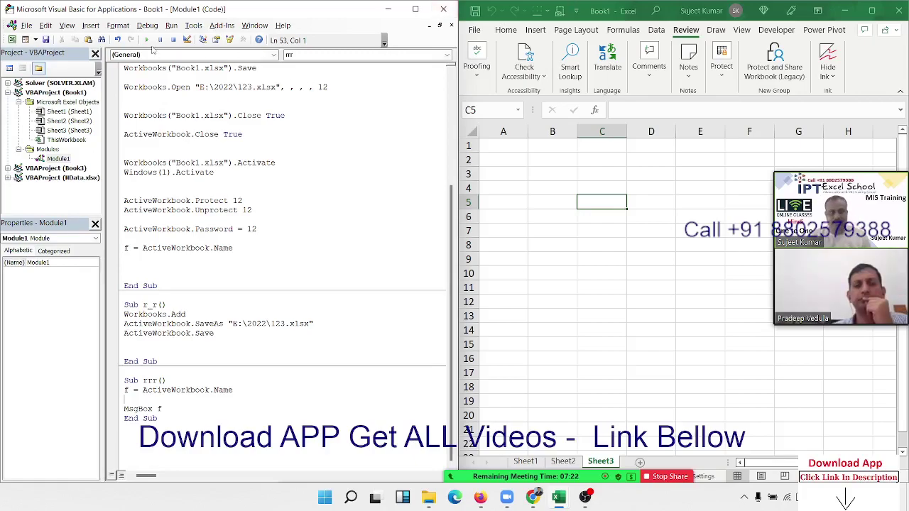
pyautogui.click(147, 39)
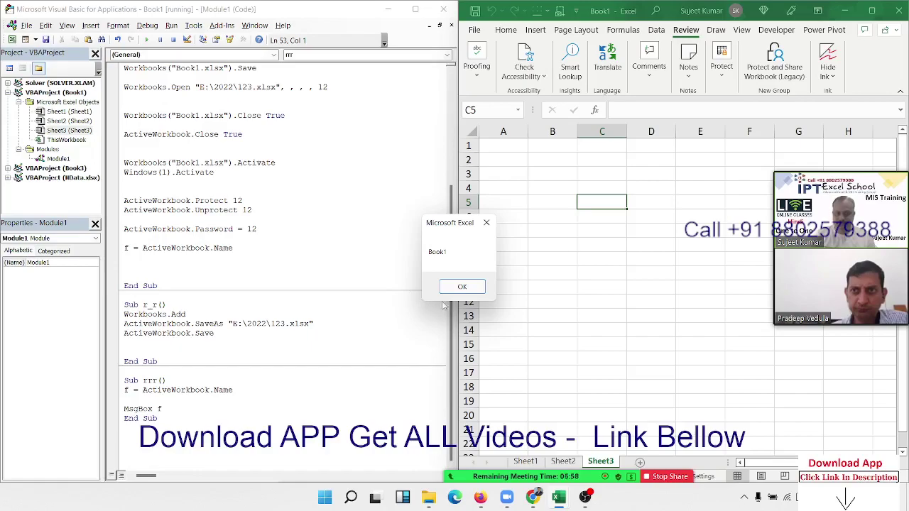
pyautogui.click(459, 285)
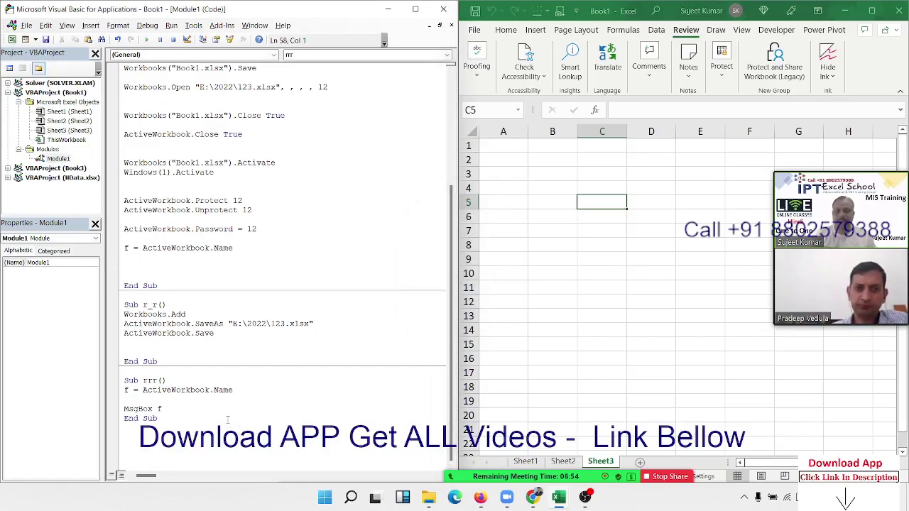
# - Add f = ActiveWorkbook.Path and f = ActiveWorkbook.FullName lines under the Name line
pyautogui.click(138, 261)
pyautogui.write('f=ac')
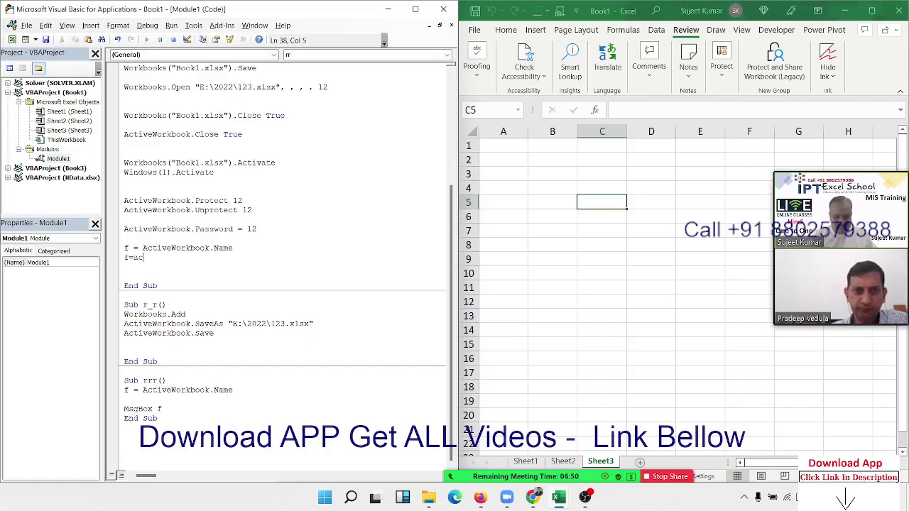
pyautogui.write('tivewo')
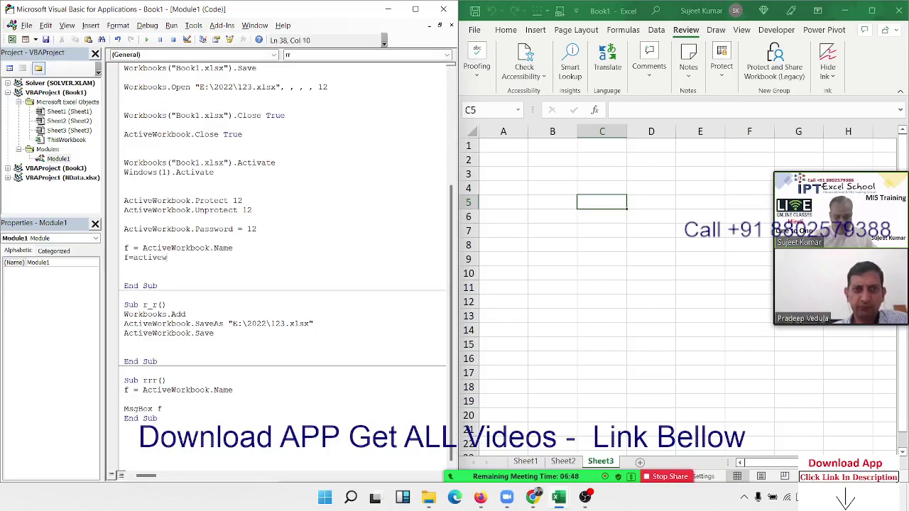
pyautogui.write('rk')
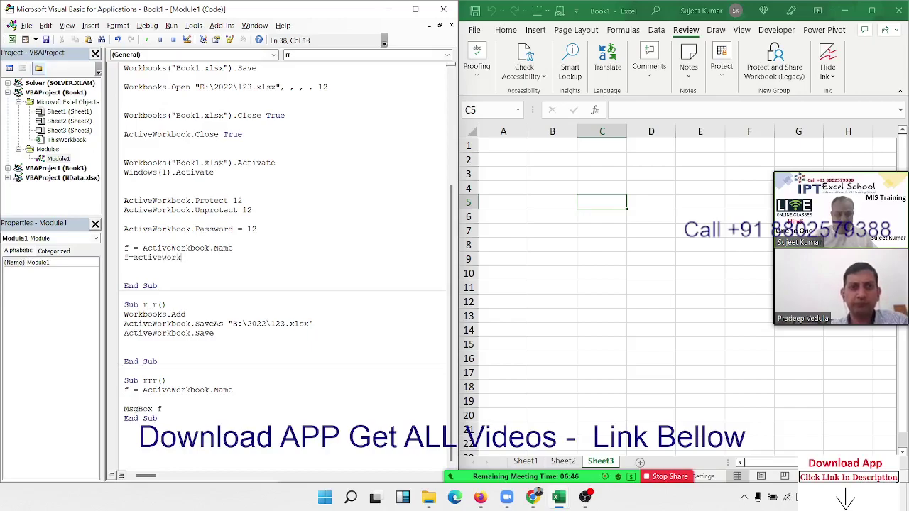
pyautogui.write('book')
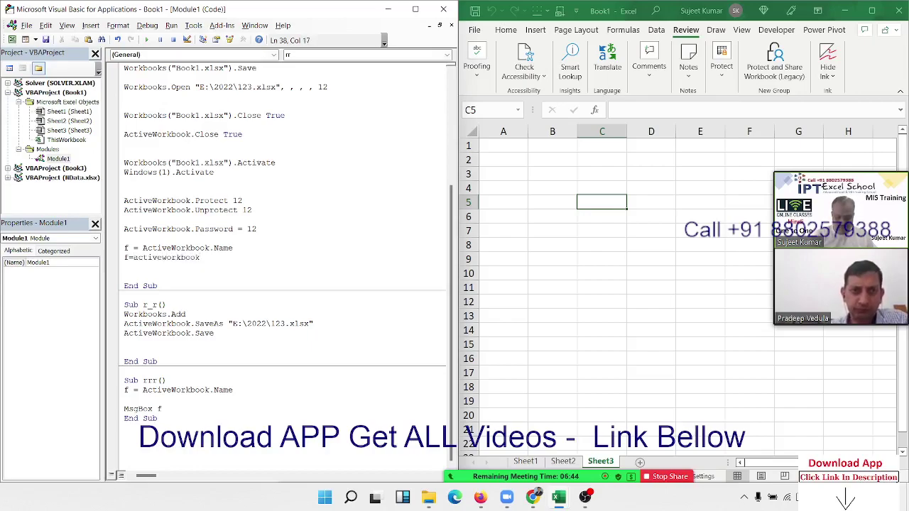
pyautogui.write('.pat')
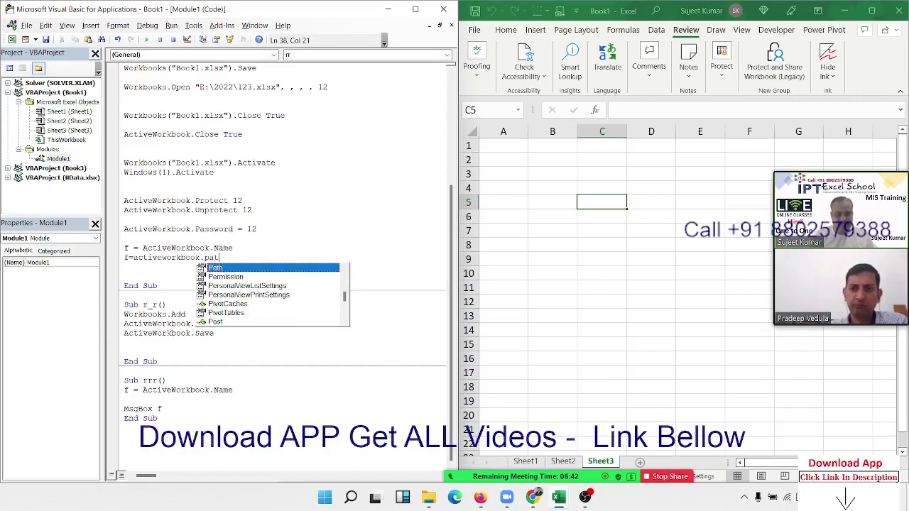
pyautogui.press('Return')
pyautogui.write('f')
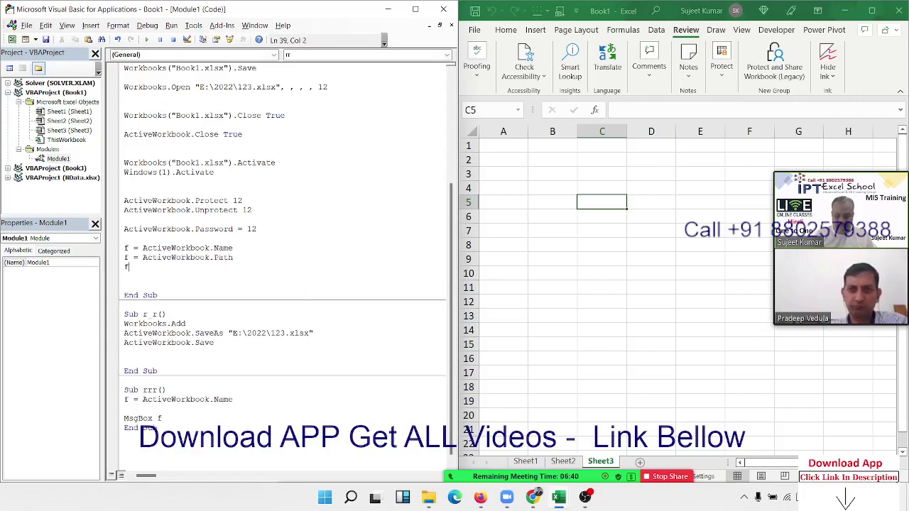
pyautogui.write('=activ')
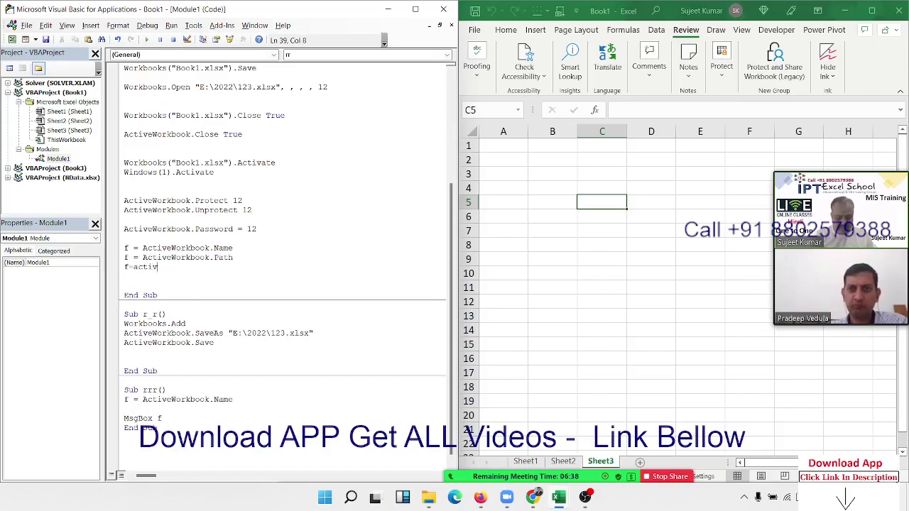
pyautogui.write('eworkb')
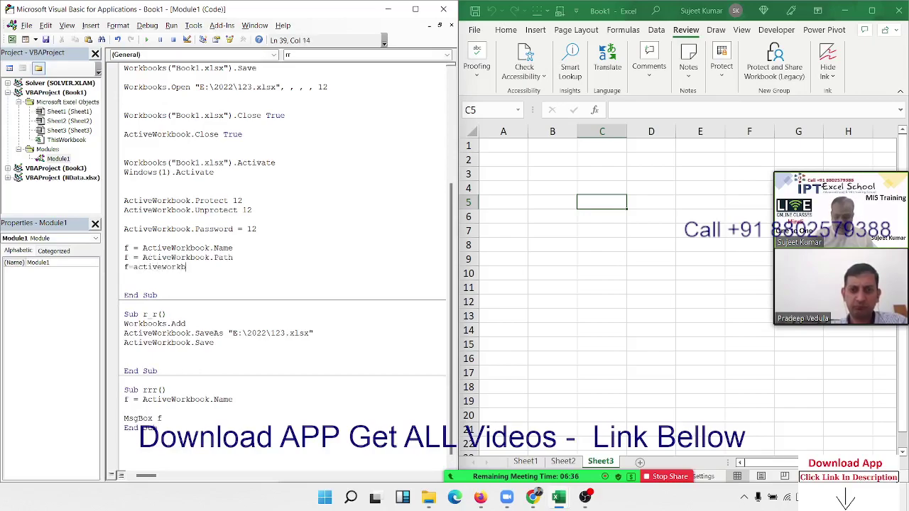
pyautogui.write('ook.')
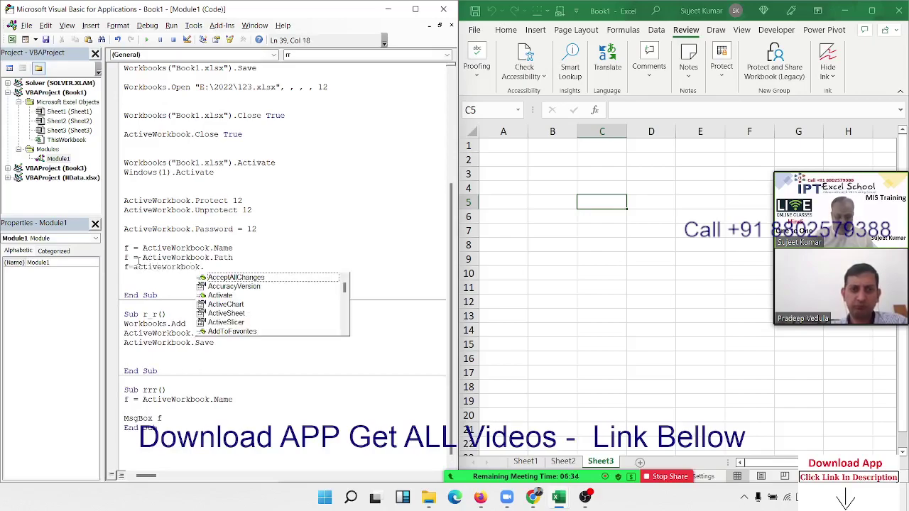
pyautogui.write('full')
pyautogui.press('Tab')
pyautogui.press('Return')
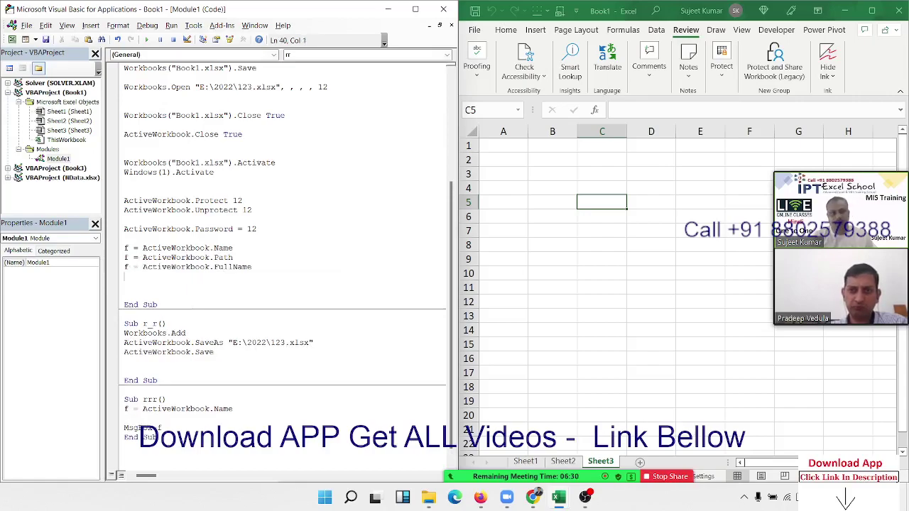
pyautogui.click(124, 247)
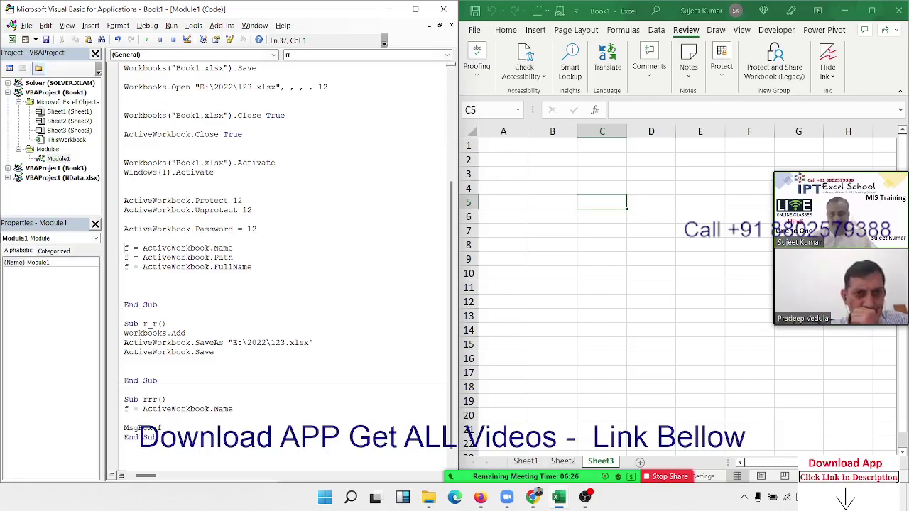
# - Highlight the Name, Path and FullName lines in turn to compare them
pyautogui.hotkey('shift', 'Down')
pyautogui.hotkey('shift', 'Down')
pyautogui.hotkey('shift', 'Up')
pyautogui.hotkey('shift', 'Up')
pyautogui.hotkey('shift', 'Down')
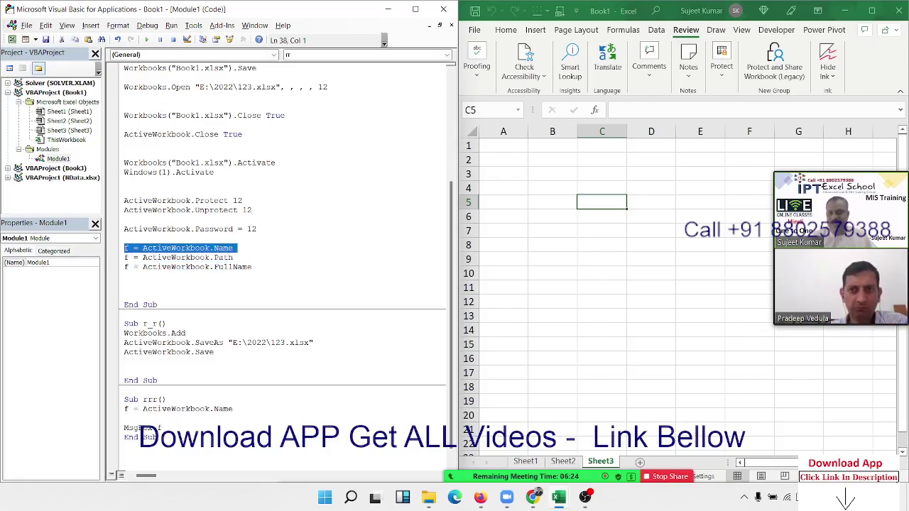
pyautogui.hotkey('shift', 'Down')
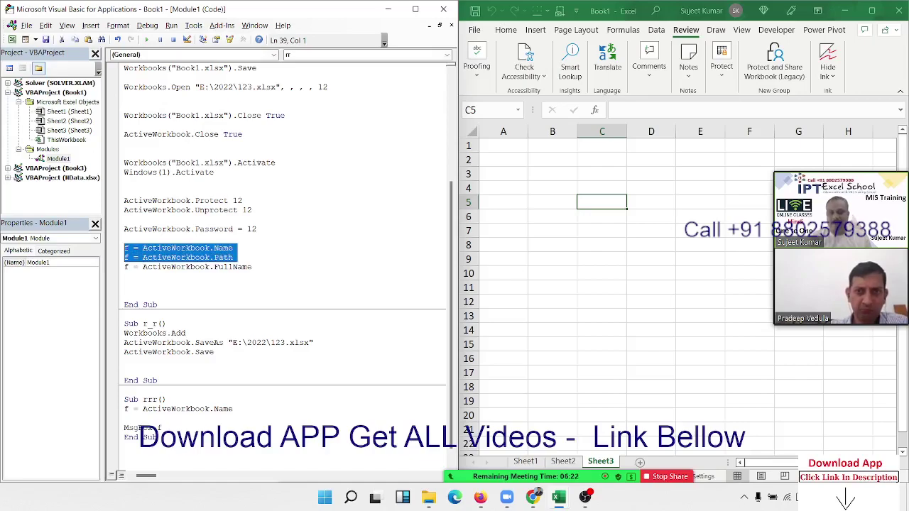
pyautogui.click(125, 286)
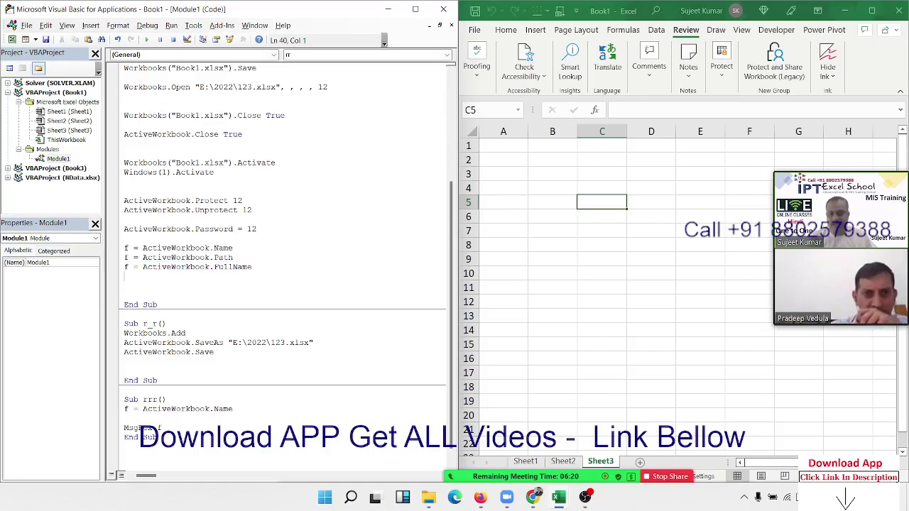
pyautogui.hotkey('shift', 'Up')
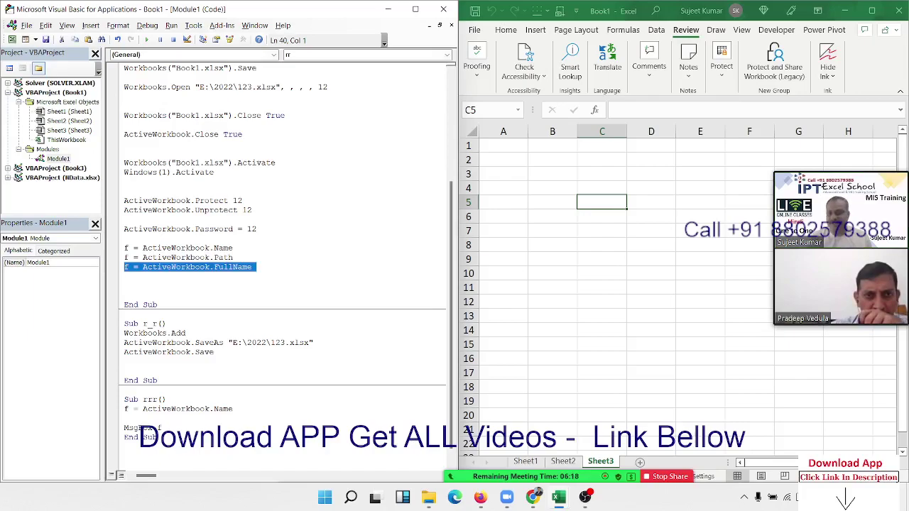
pyautogui.press('Up')
pyautogui.hotkey('shift', 'Up')
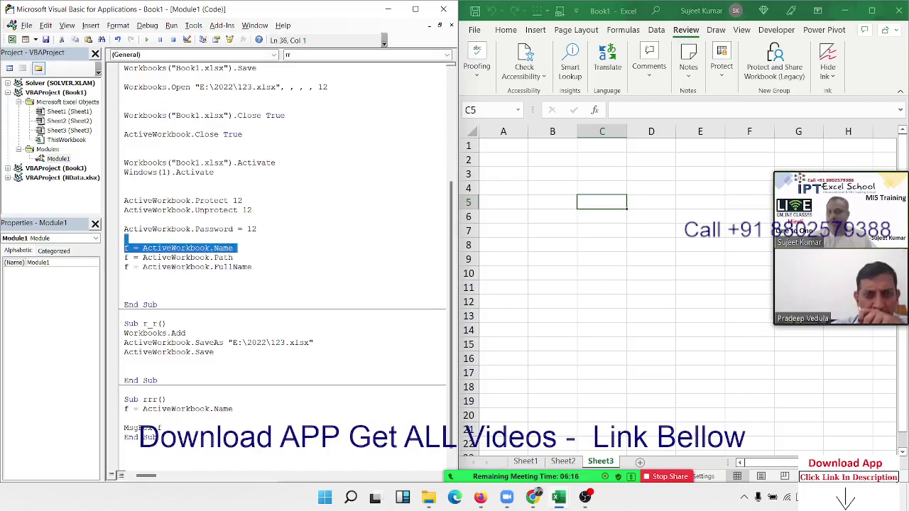
pyautogui.click(125, 242)
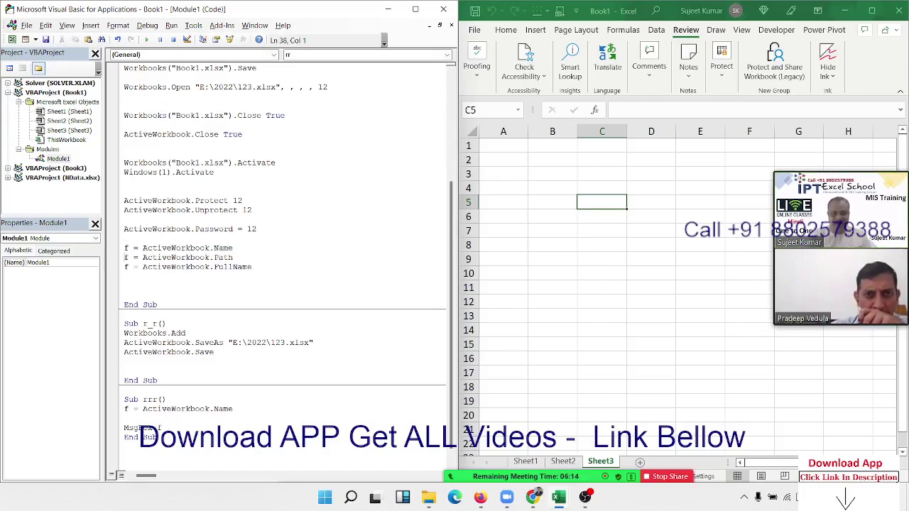
# - Rename the variable to g on the Path line and h on the FullName line
pyautogui.click(127, 257)
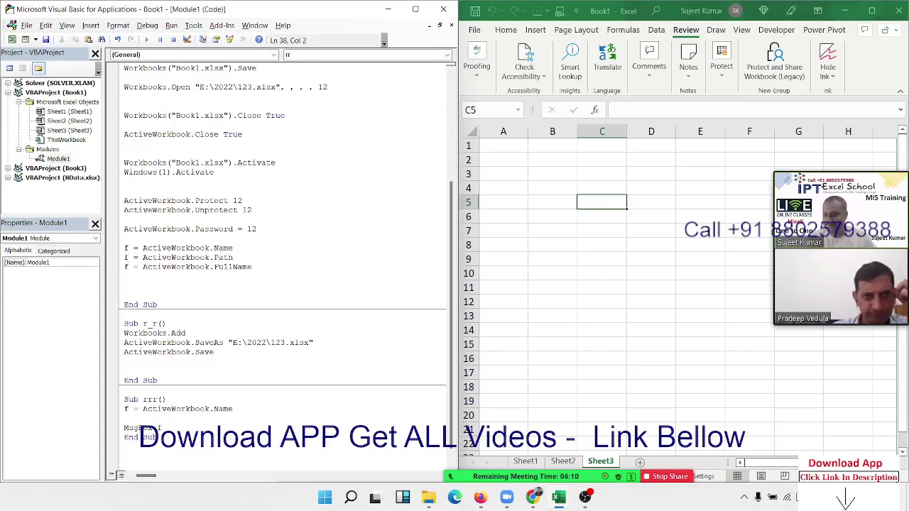
pyautogui.press('BackSpace')
pyautogui.write('g')
pyautogui.press('Down')
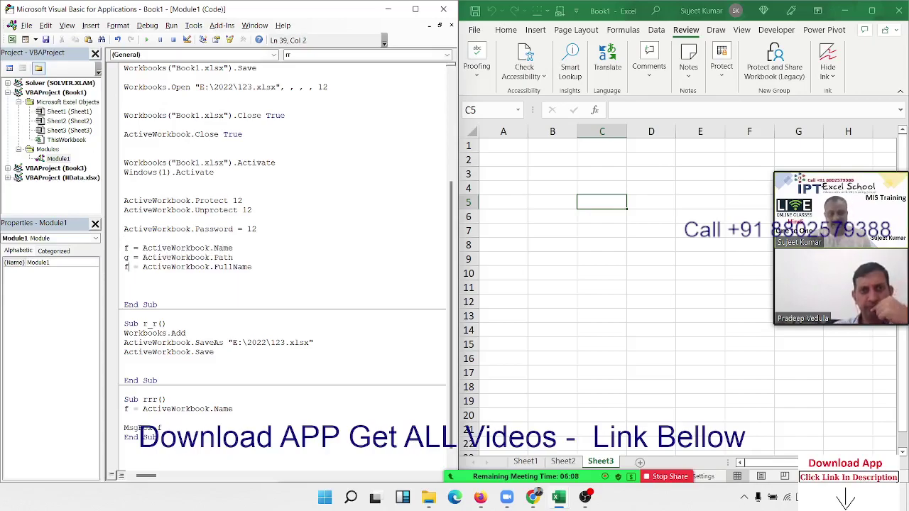
pyautogui.press('BackSpace')
pyautogui.write('h')
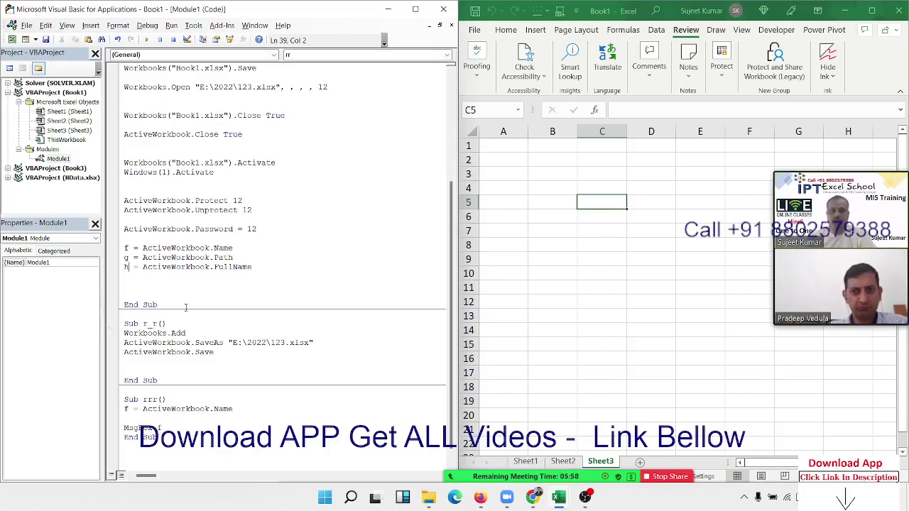
pyautogui.scroll(4, 229, 285)
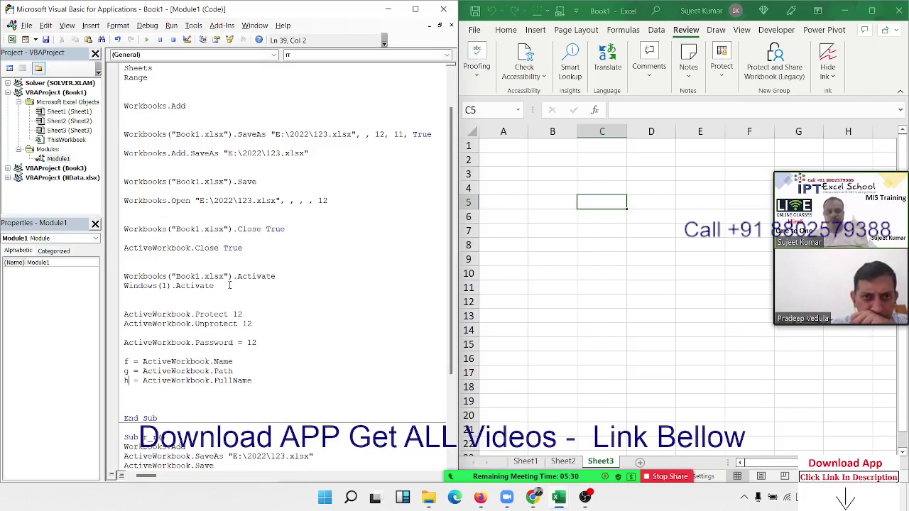
pyautogui.scroll(2, 229, 285)
pyautogui.scroll(-4, 239, 237)
pyautogui.scroll(-2, 239, 236)
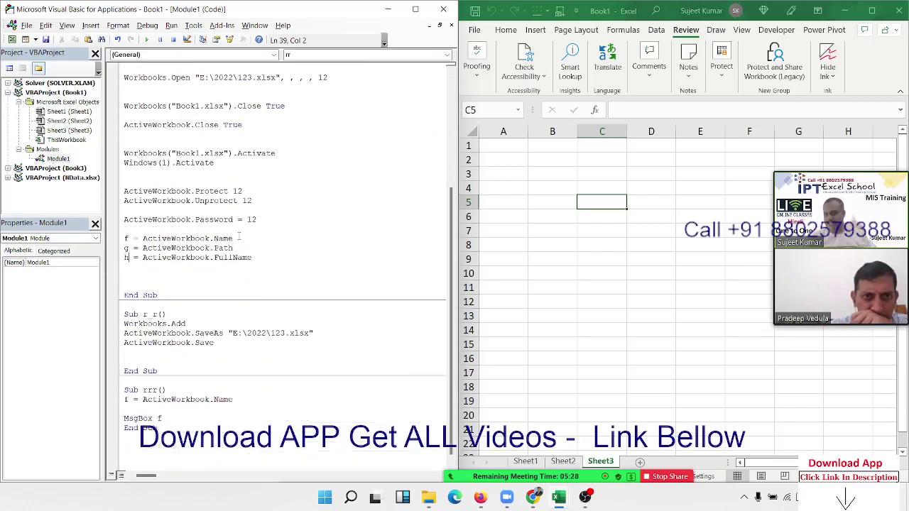
pyautogui.scroll(-1, 241, 224)
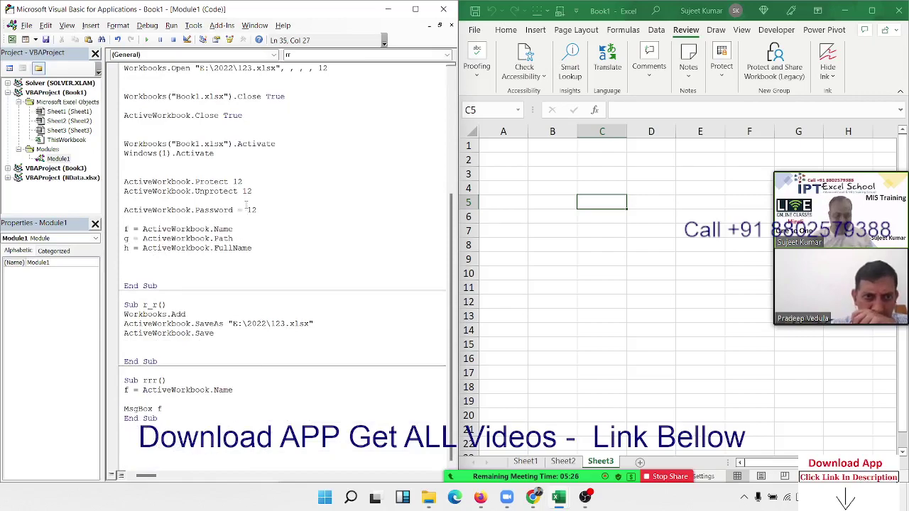
pyautogui.hotkey('ctrl', 'a')
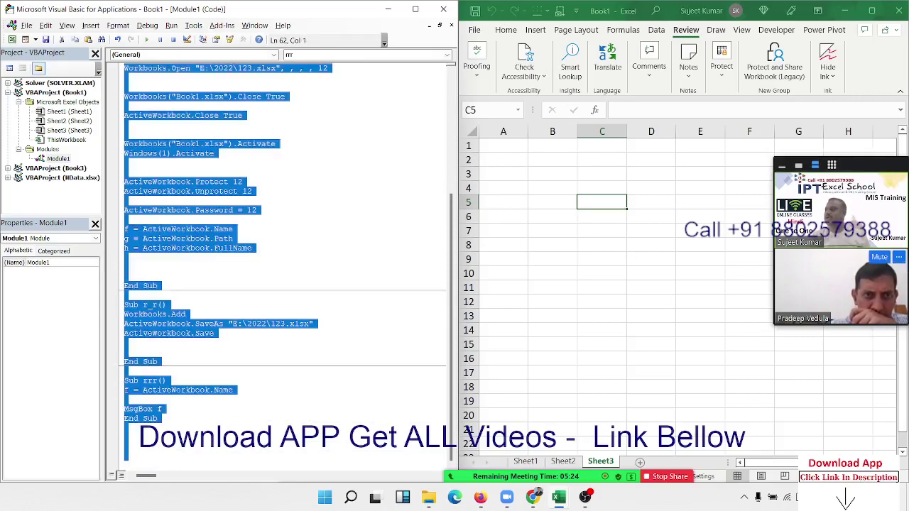
pyautogui.hotkey('alt', 'Tab')
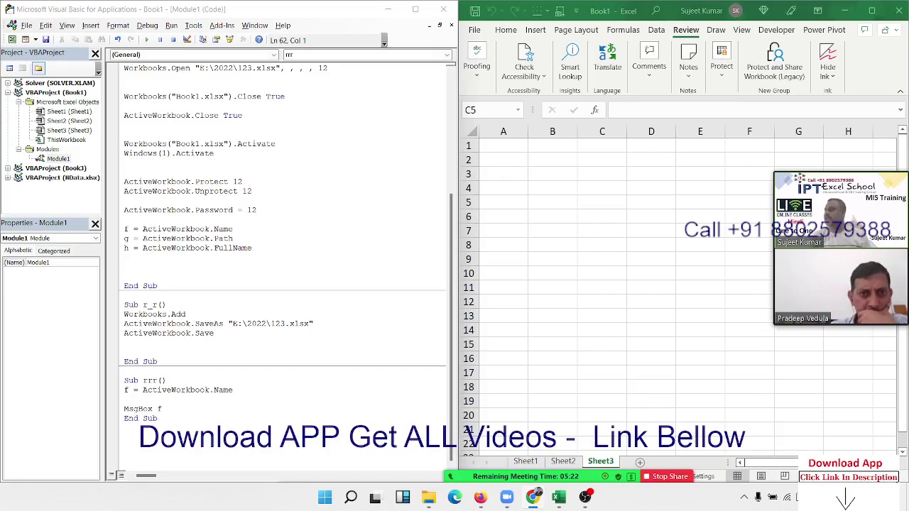